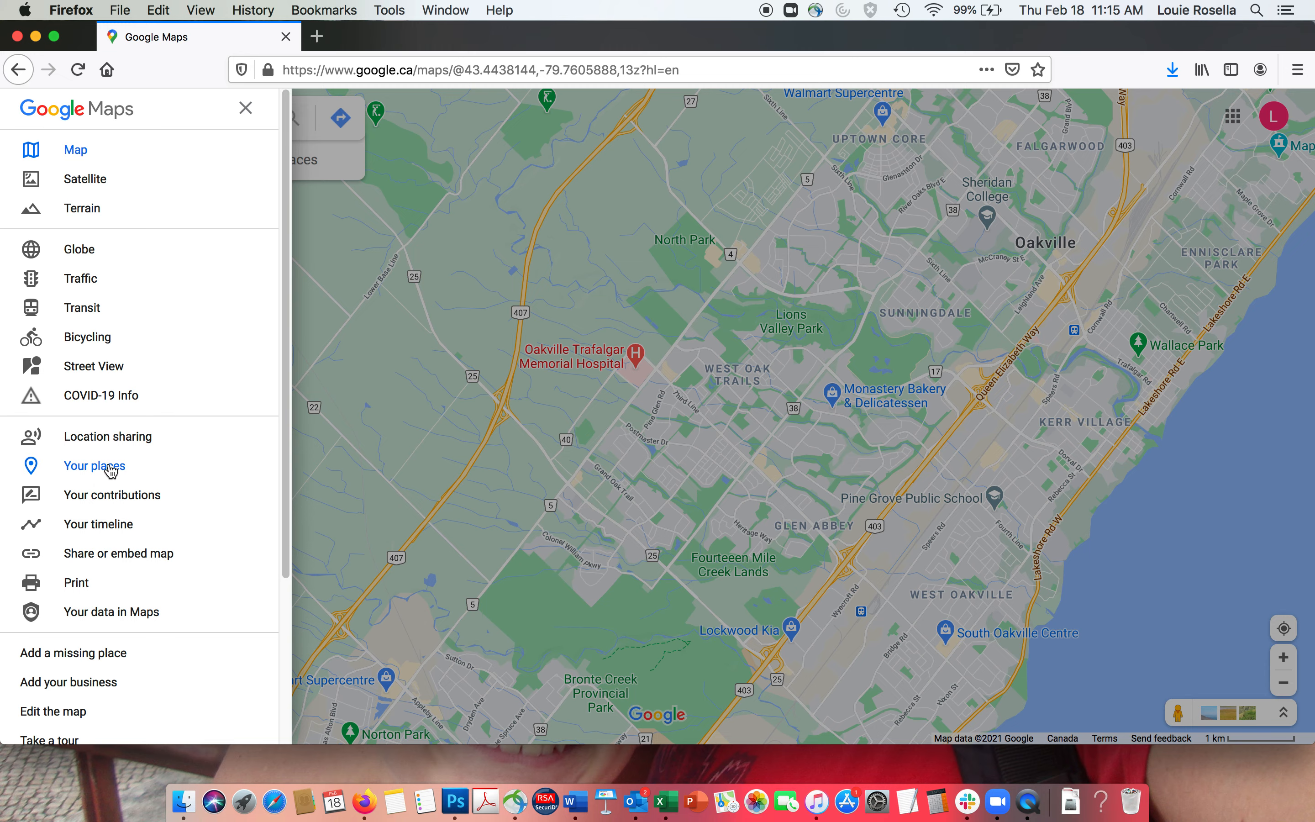
# - Create a new custom map from Your places' Maps list, opening an Untitled map in My Maps
pyautogui.click(112, 470)
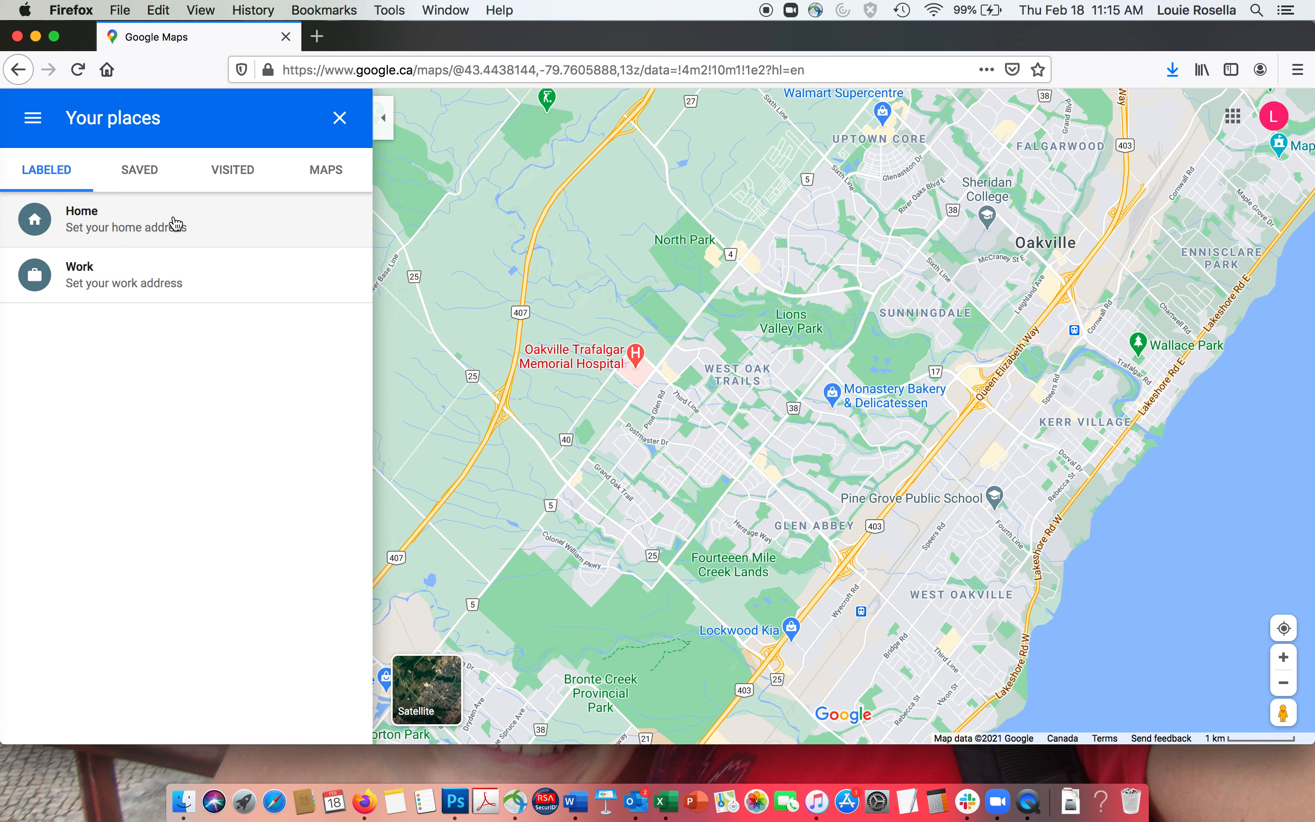
pyautogui.click(329, 174)
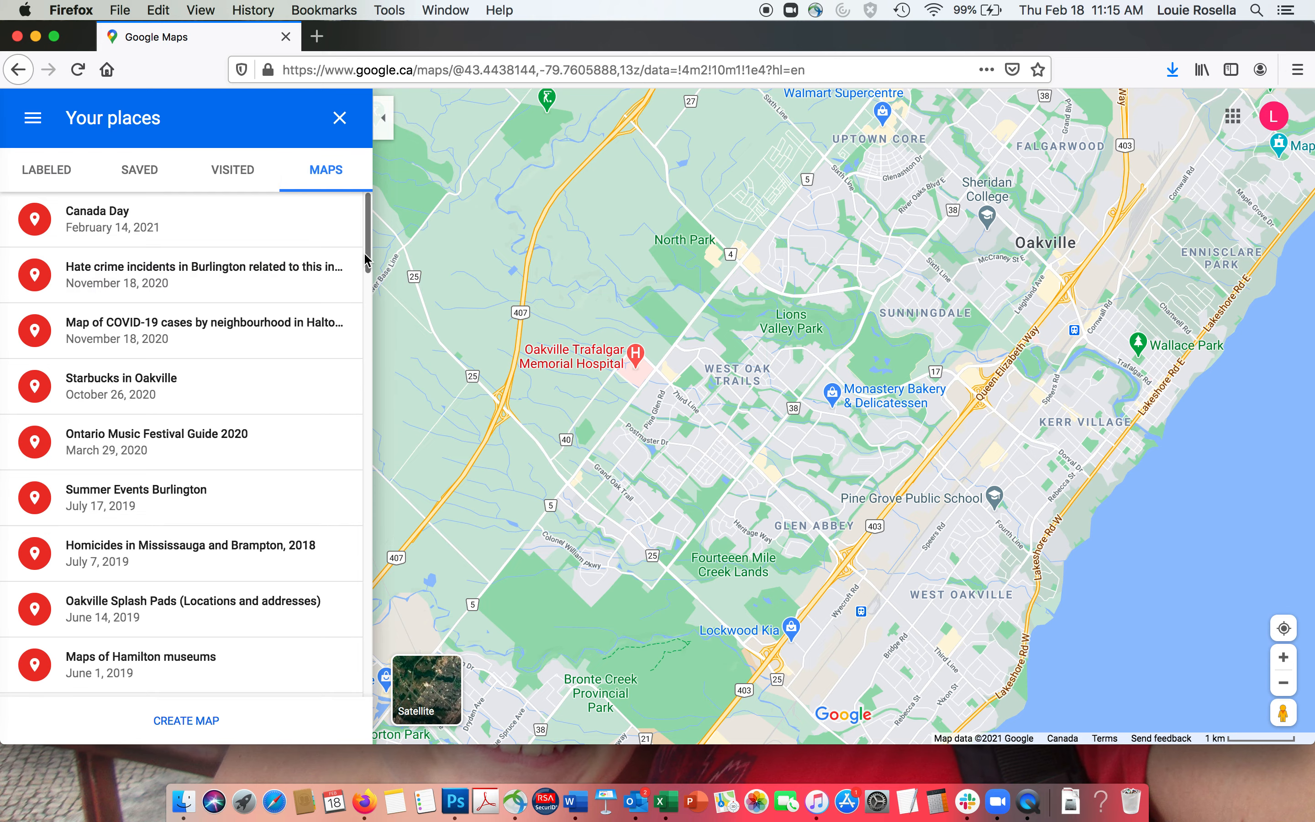
pyautogui.moveTo(365, 260); pyautogui.dragTo(375, 628)
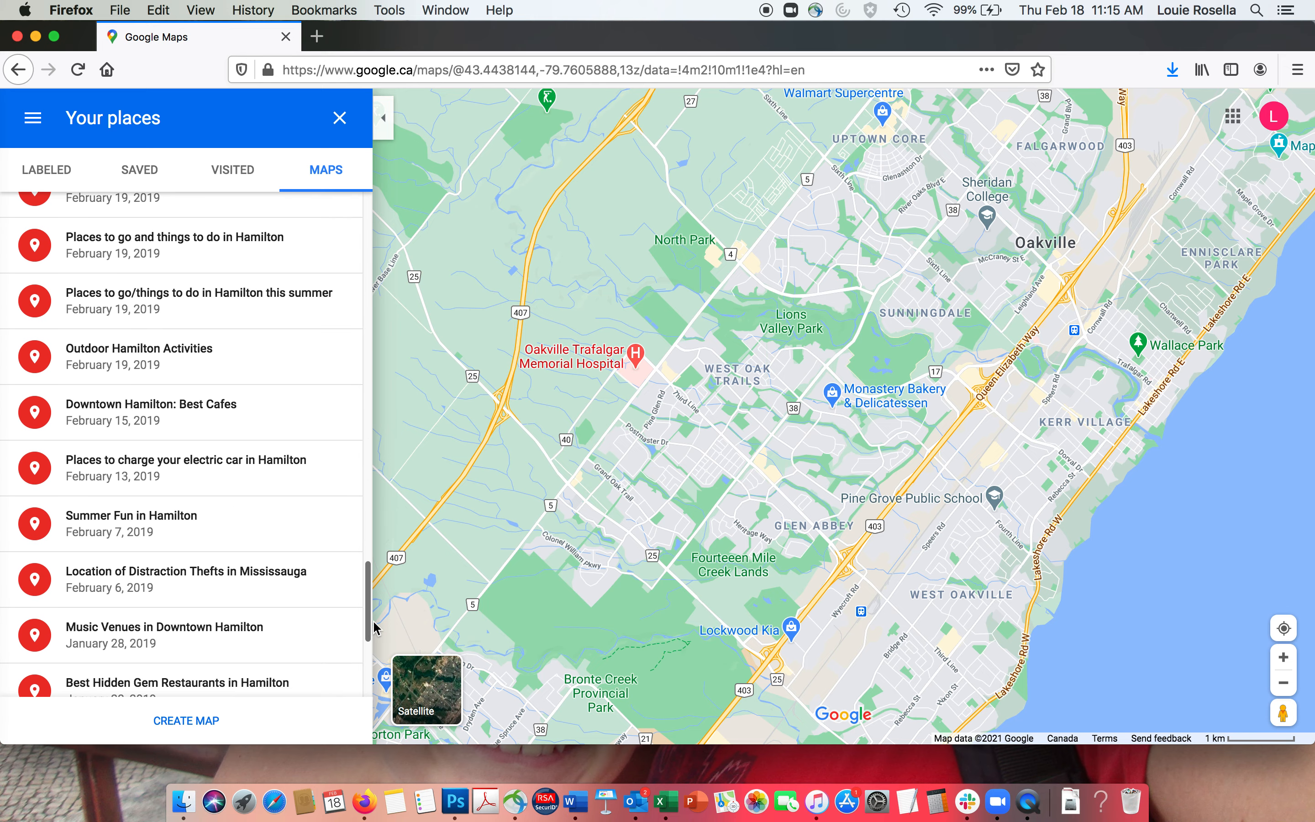
pyautogui.click(185, 721)
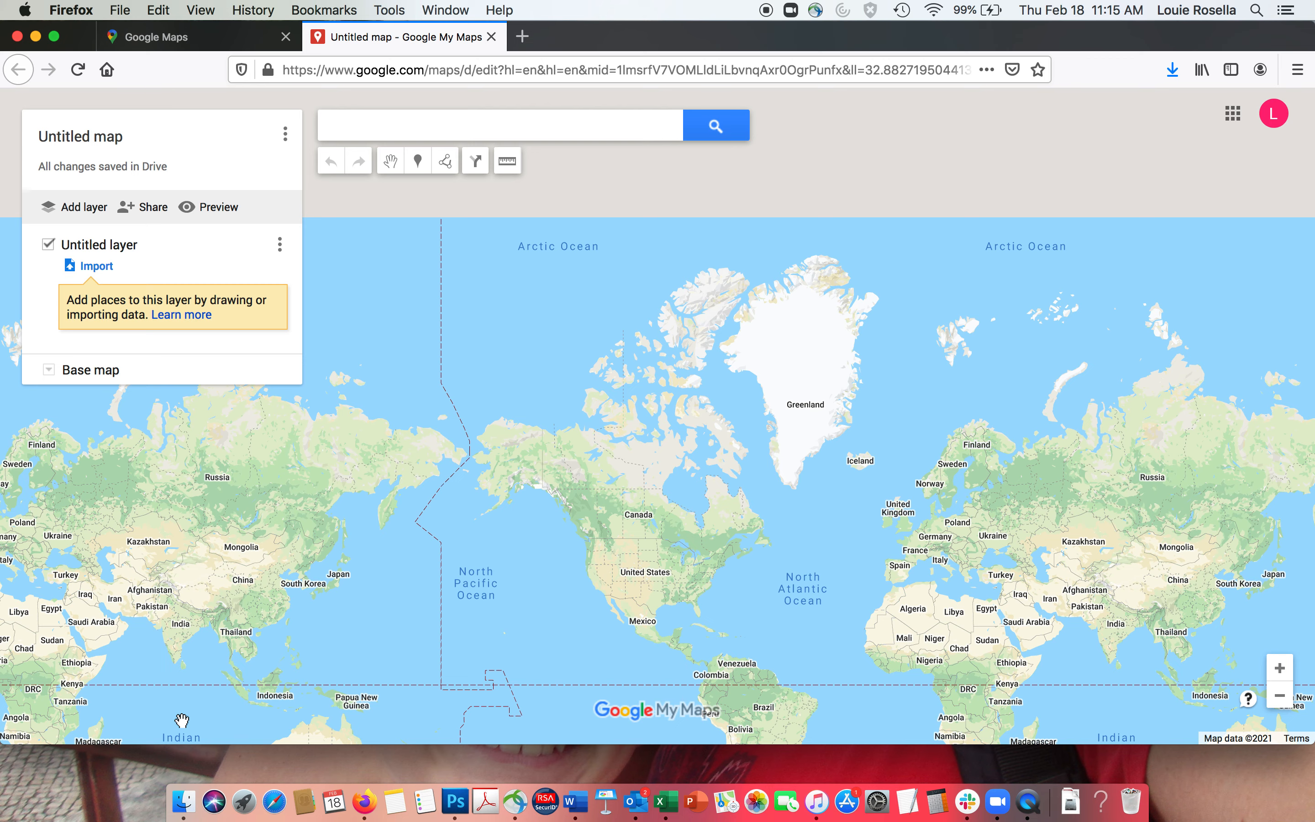
# - Rename the untitled map to 'Starbucks locations in Oakville' and save the title
pyautogui.click(84, 139)
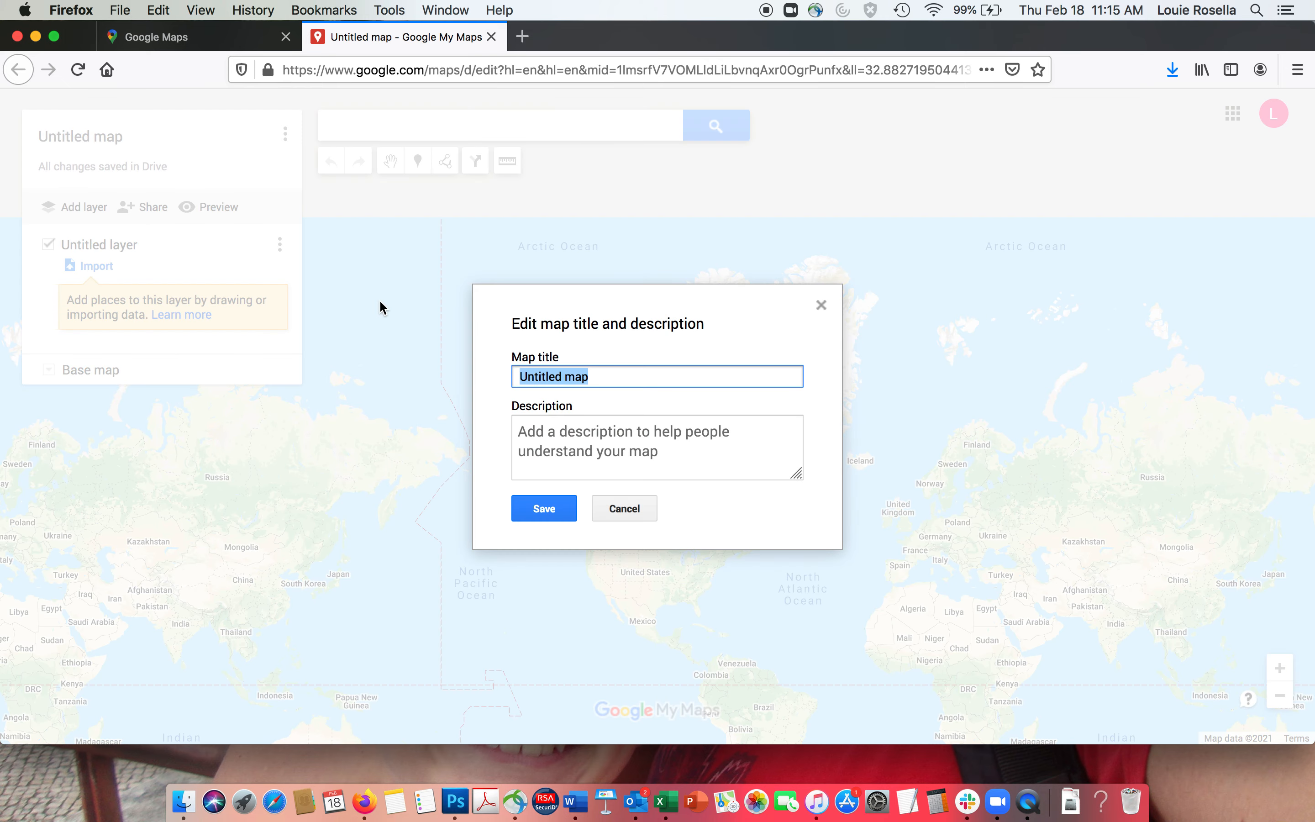
pyautogui.write('Star')
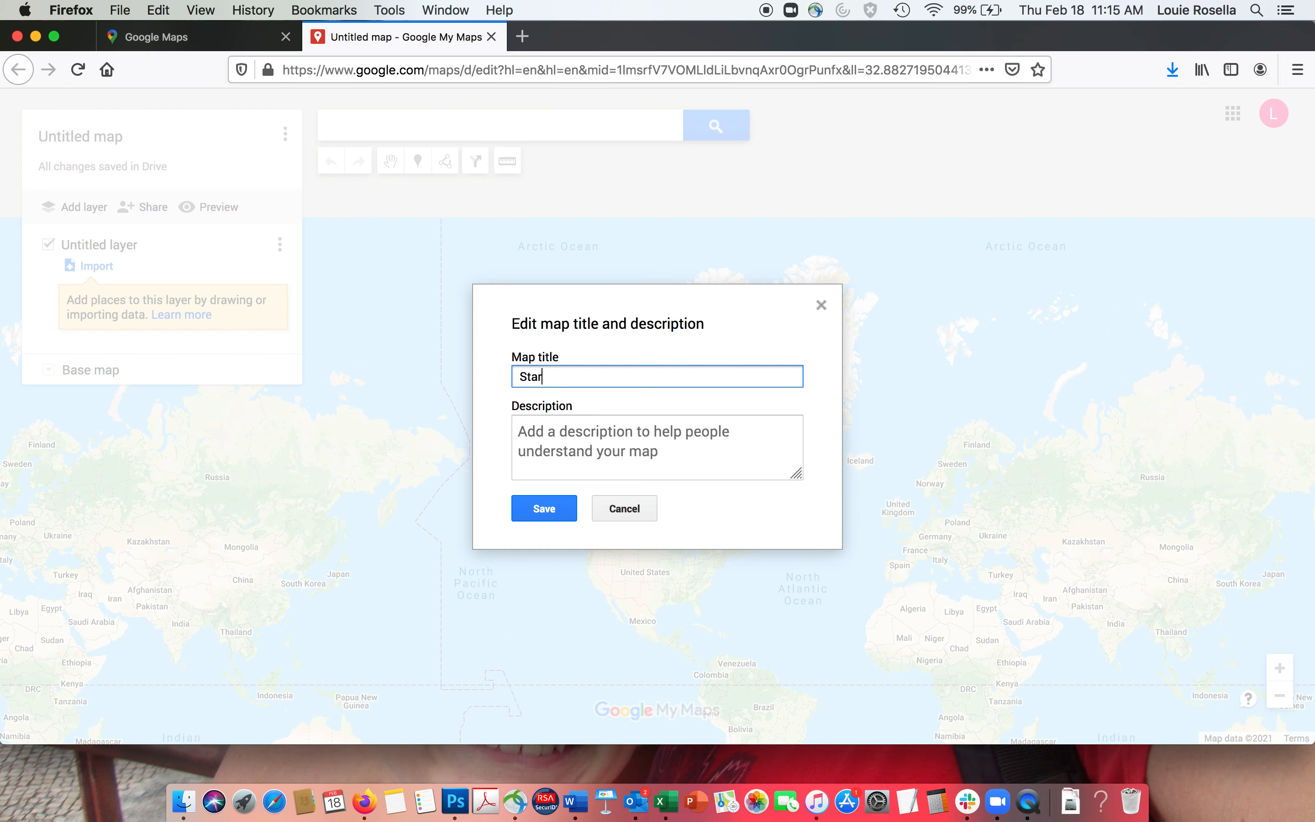
pyautogui.write('bucks locations in Oakville')
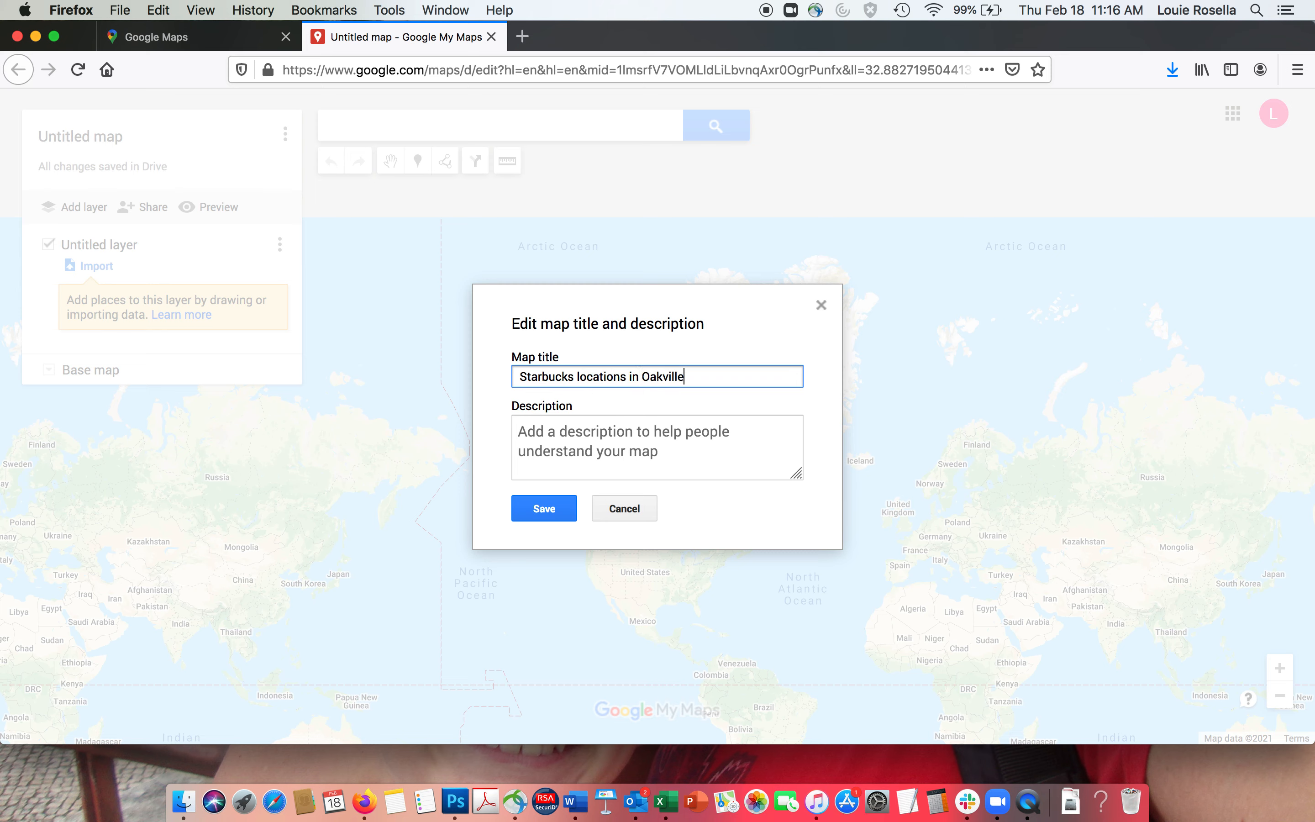
pyautogui.click(560, 509)
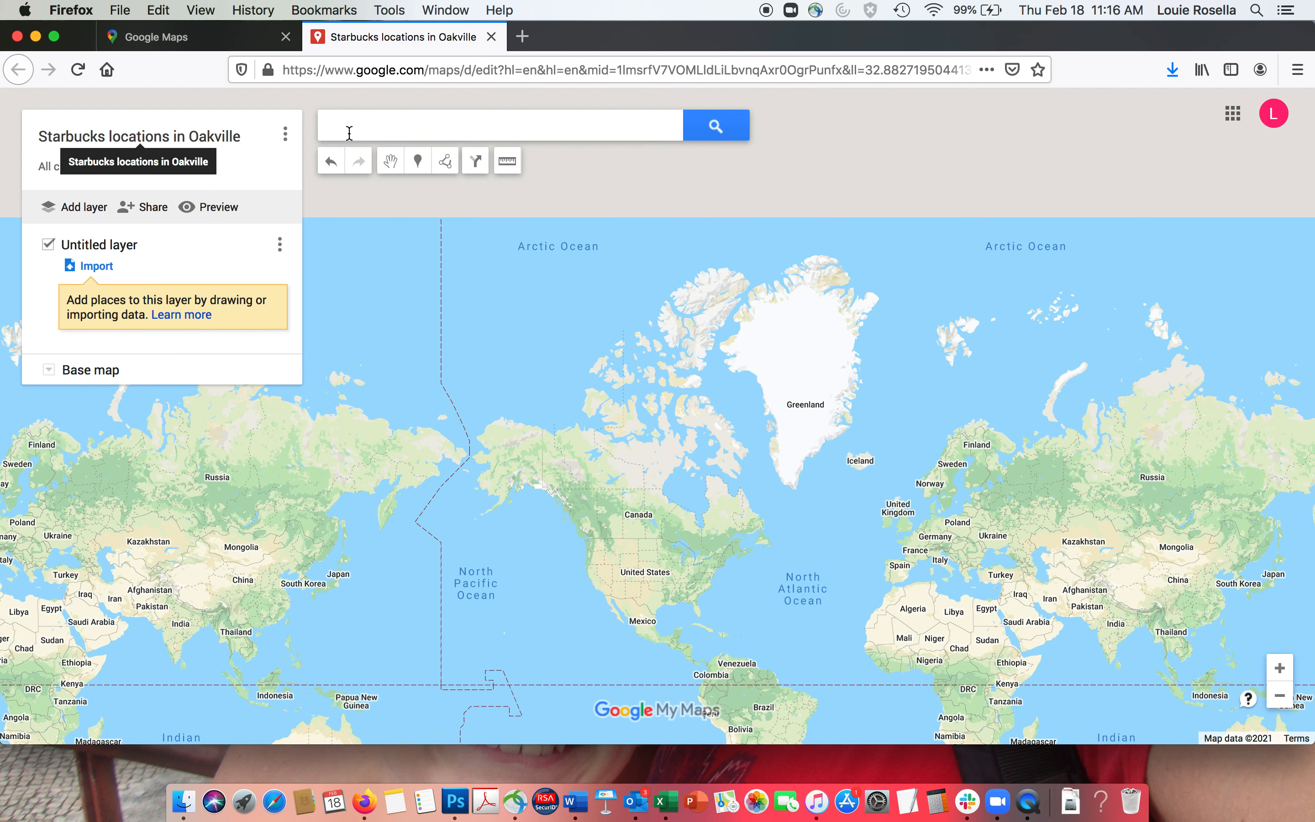
# - Search 'Starbucks oakville' and select the Westoak Trails Boulevard Starbucks
pyautogui.click(401, 127)
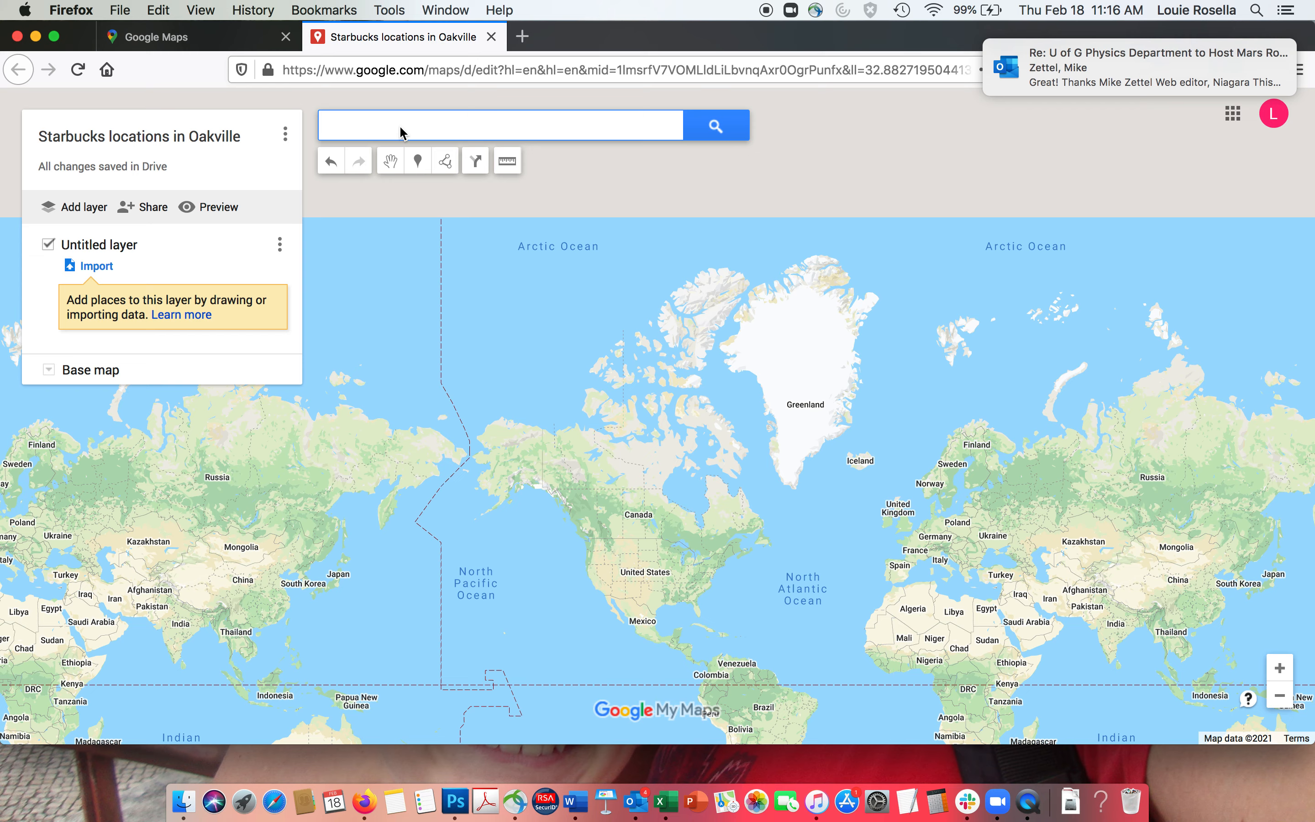
pyautogui.write('First Ontar')
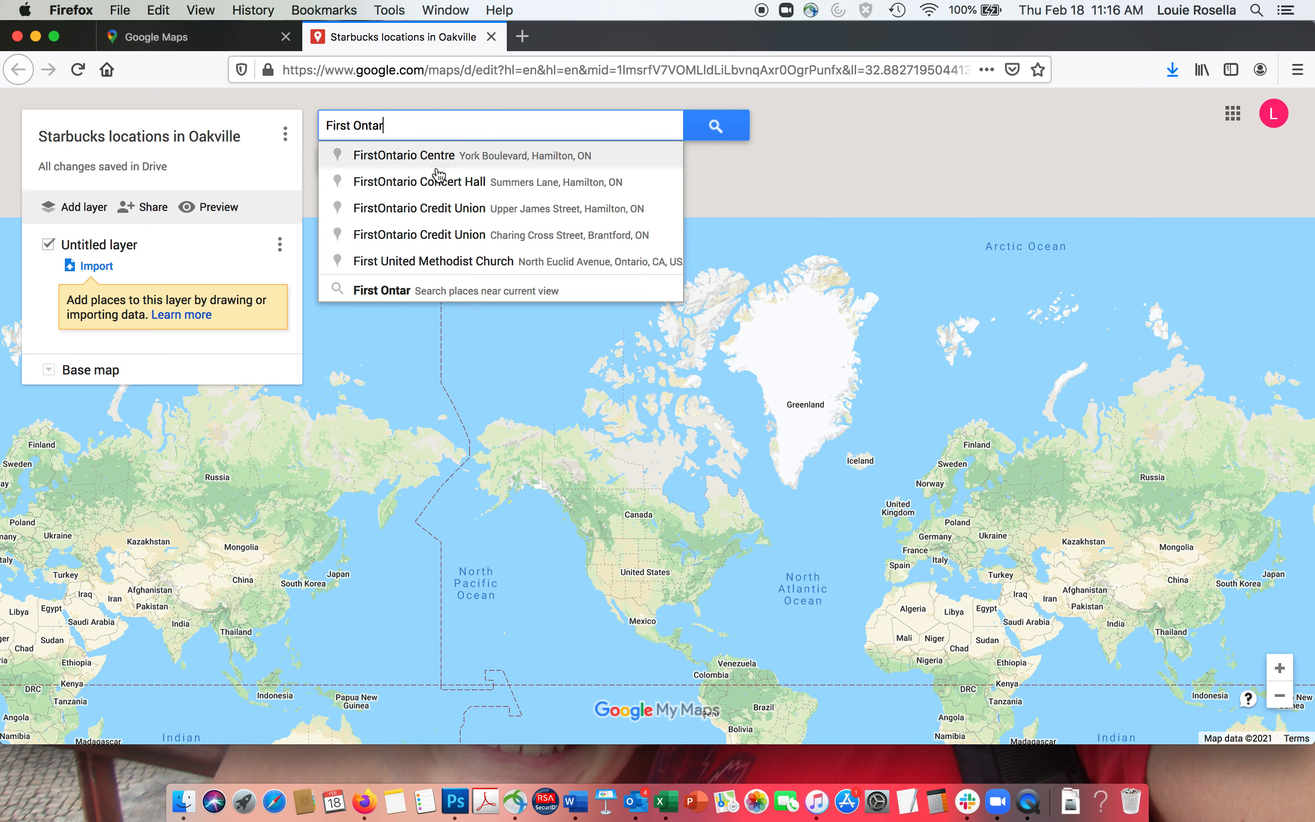
pyautogui.moveTo(408, 126); pyautogui.dragTo(224, 125)
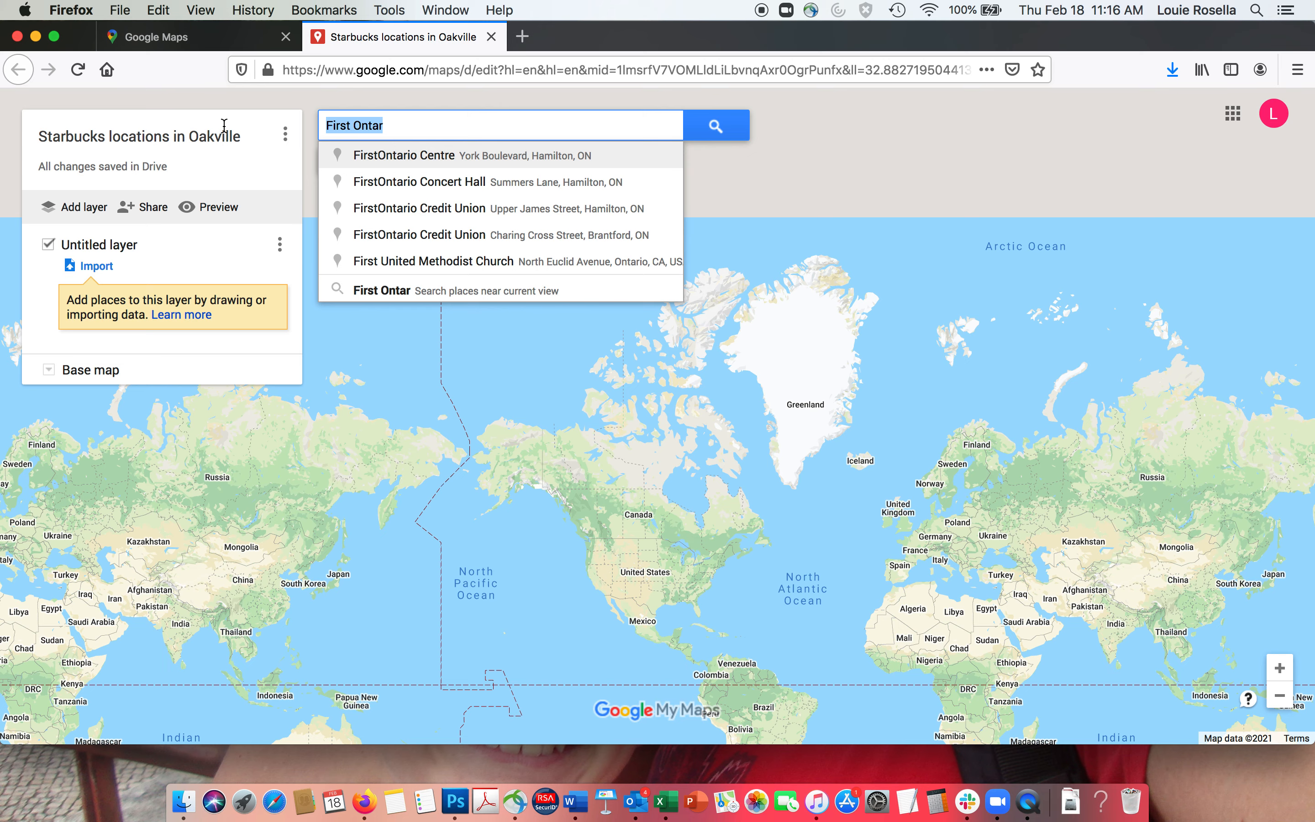
pyautogui.write('S')
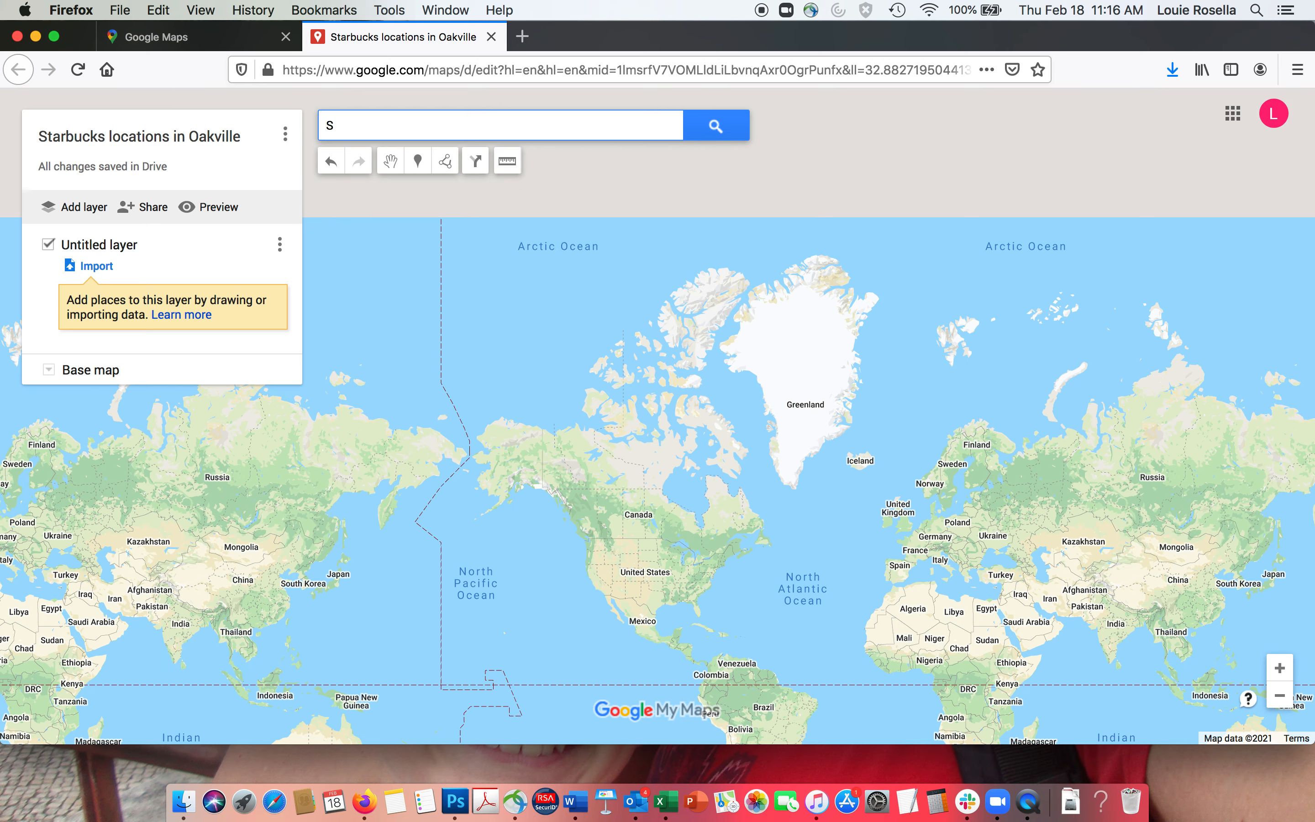
pyautogui.write('tarbuc')
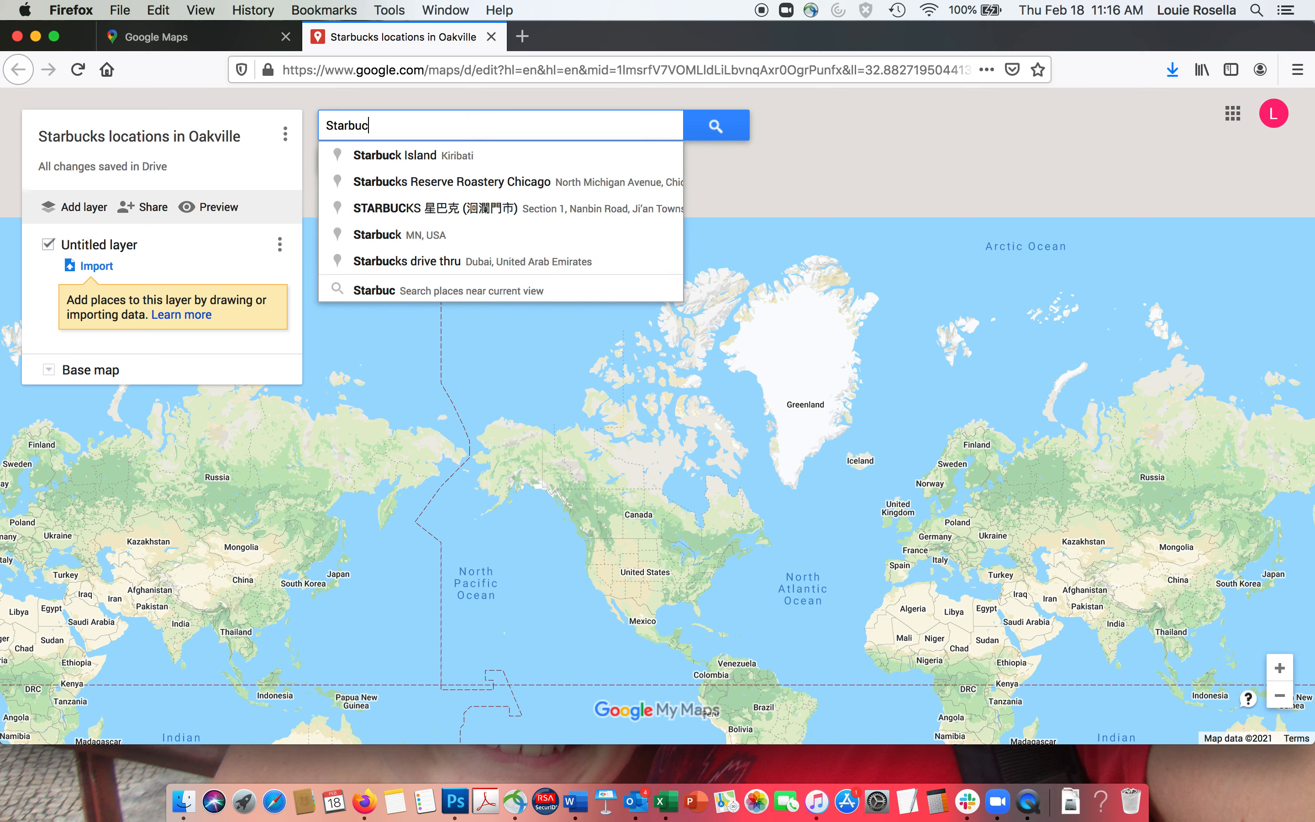
pyautogui.write('ks oakville')
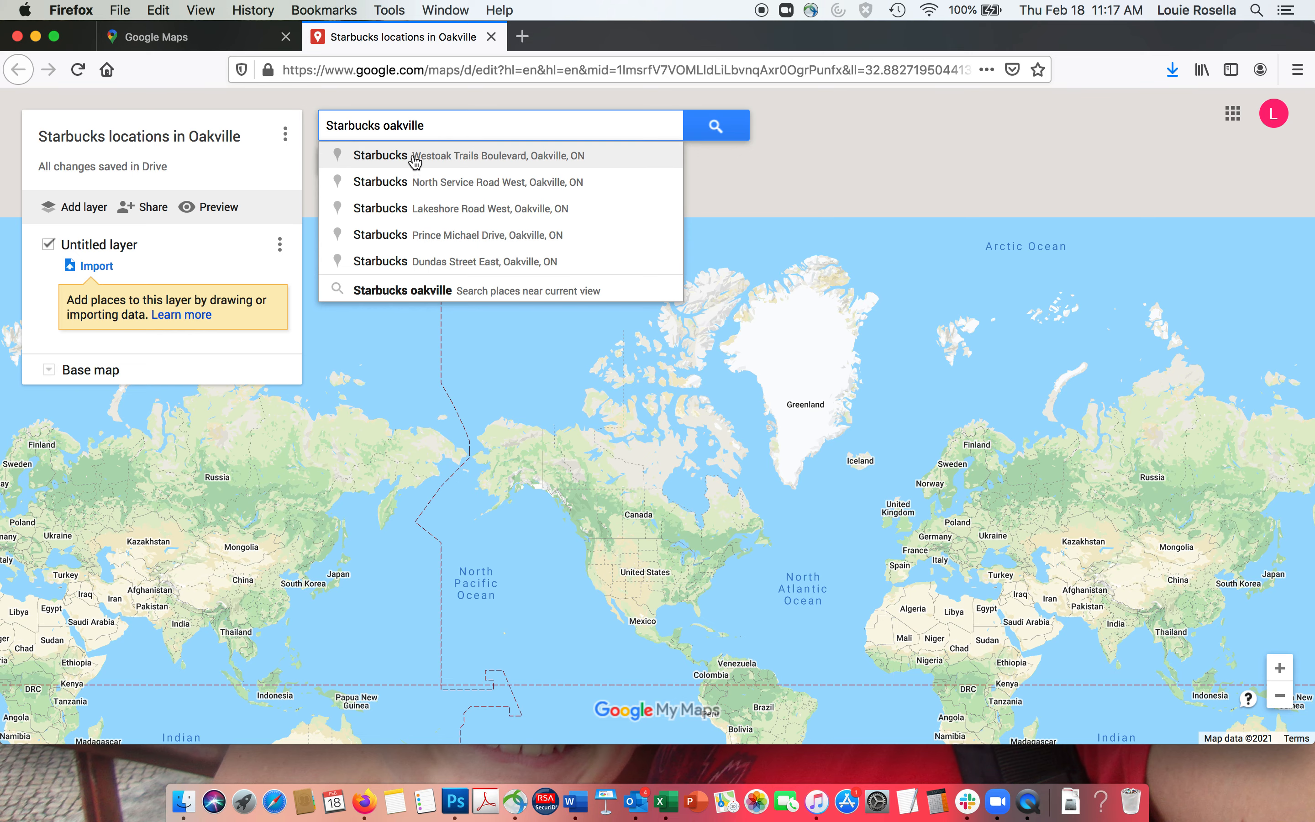
pyautogui.click(394, 157)
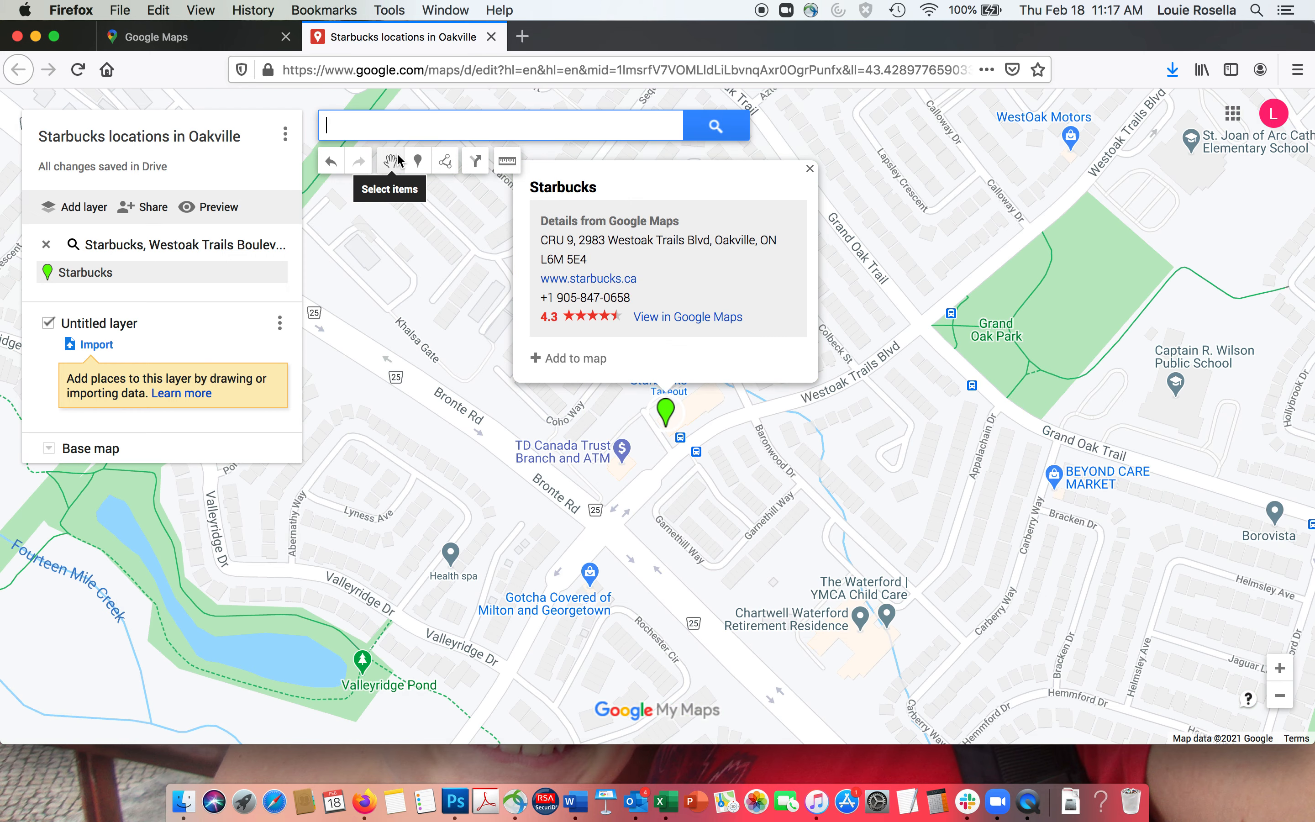
# - Add the Westoak Trails Starbucks pin, described as on Westoak Trails Boulevard just east of Bronte Road
pyautogui.click(578, 362)
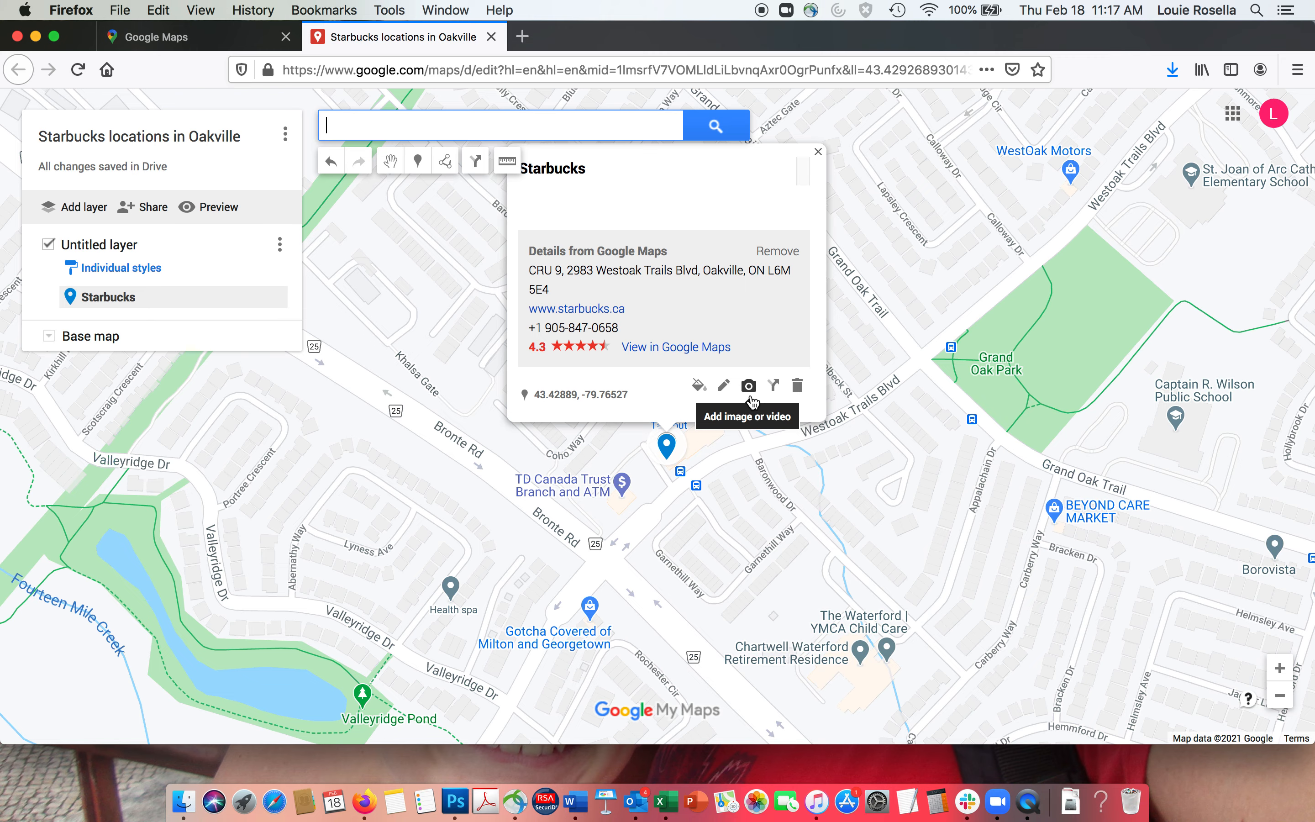
pyautogui.click(723, 385)
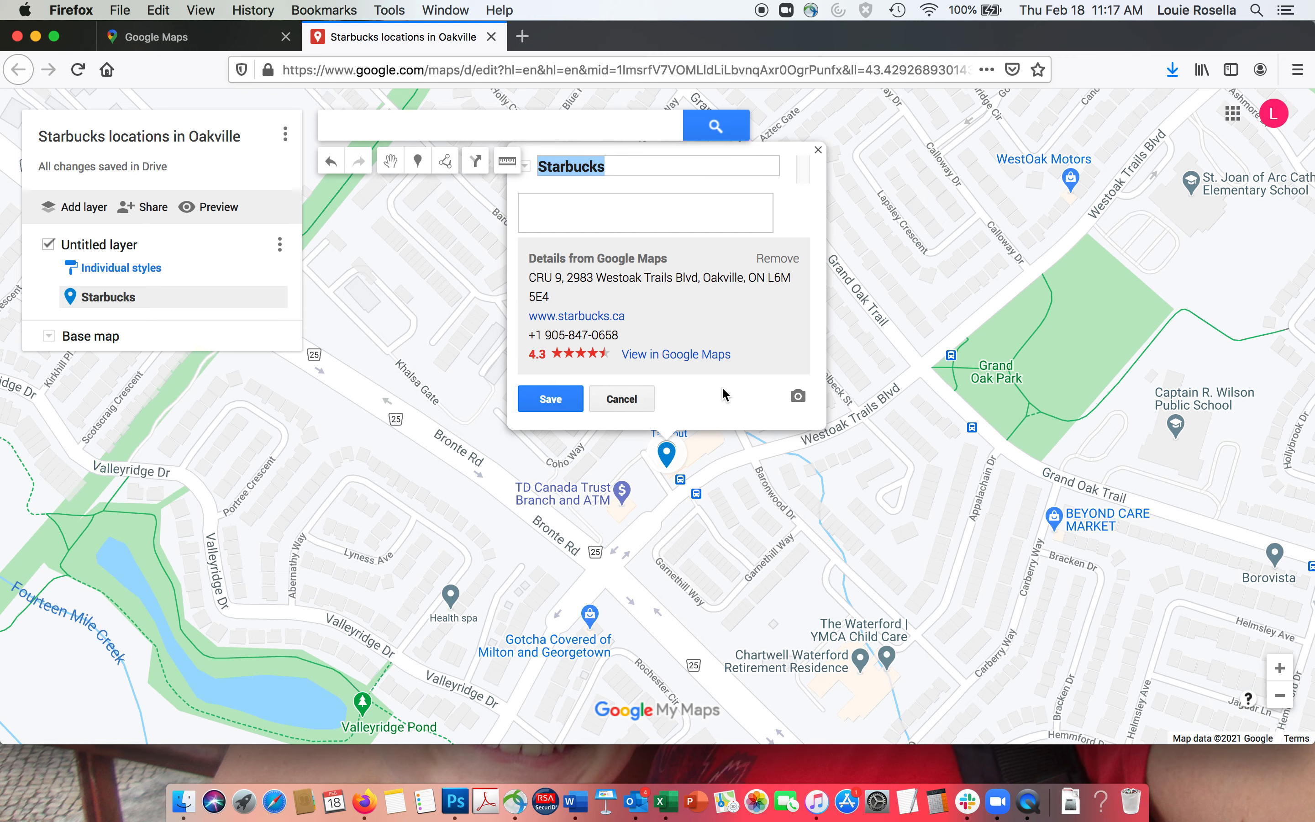
pyautogui.click(554, 212)
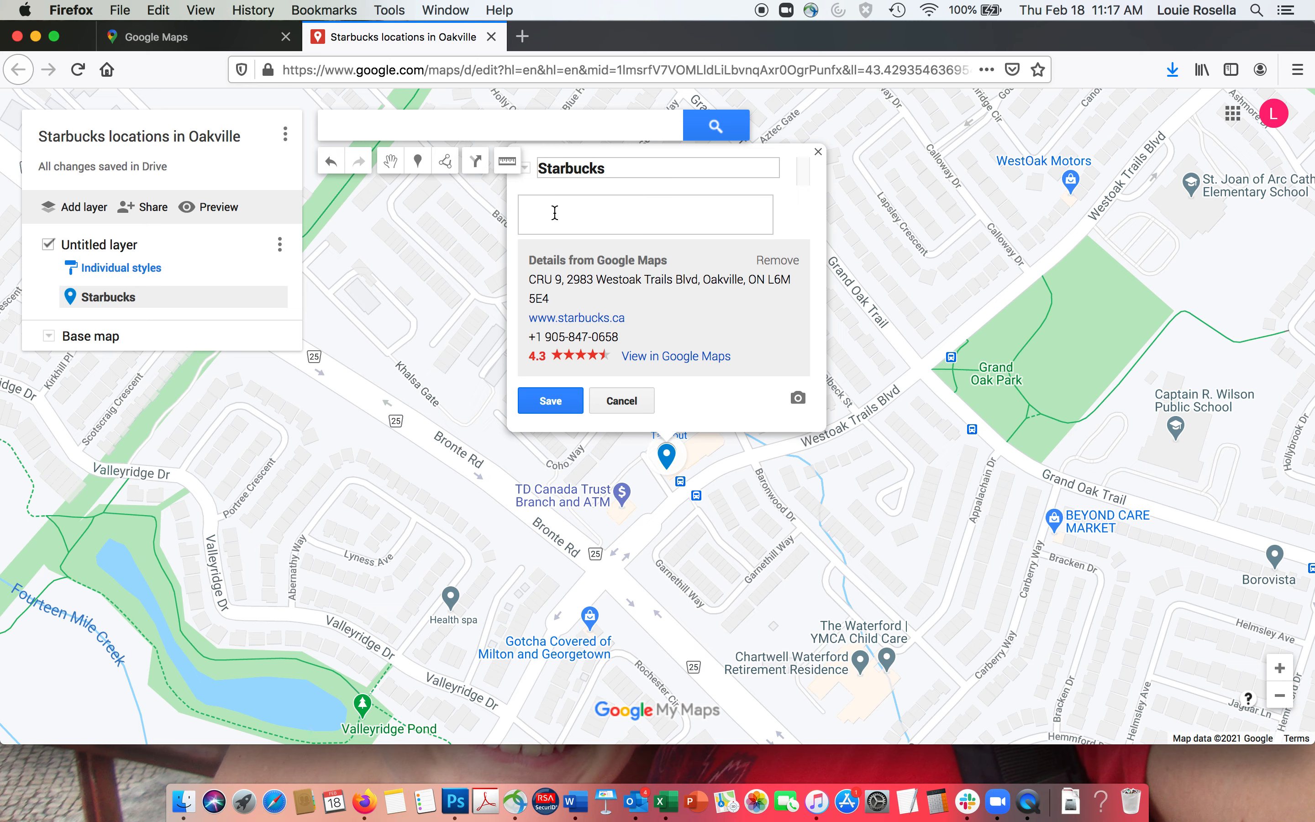
pyautogui.write('This location is on Westoak Trails')
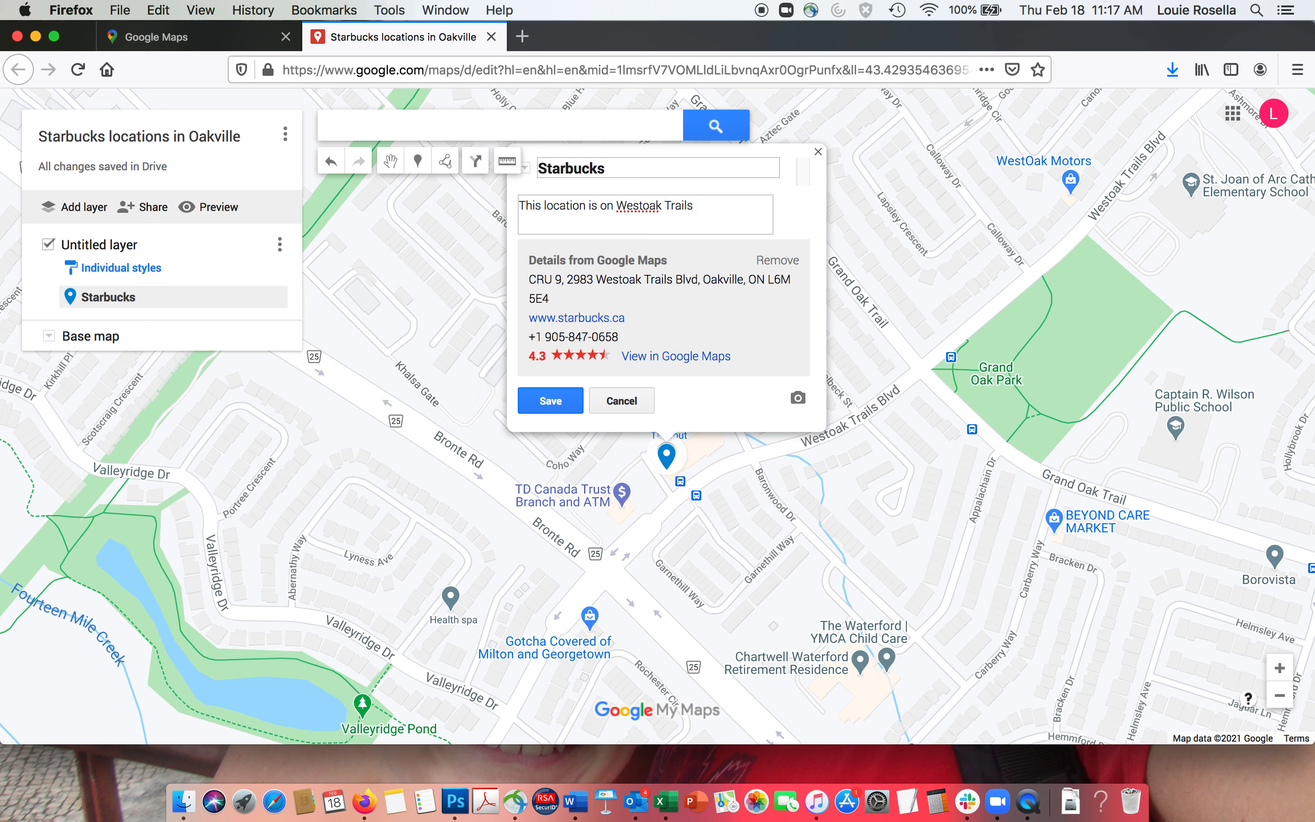
pyautogui.write(' Boulevard just east of Bro')
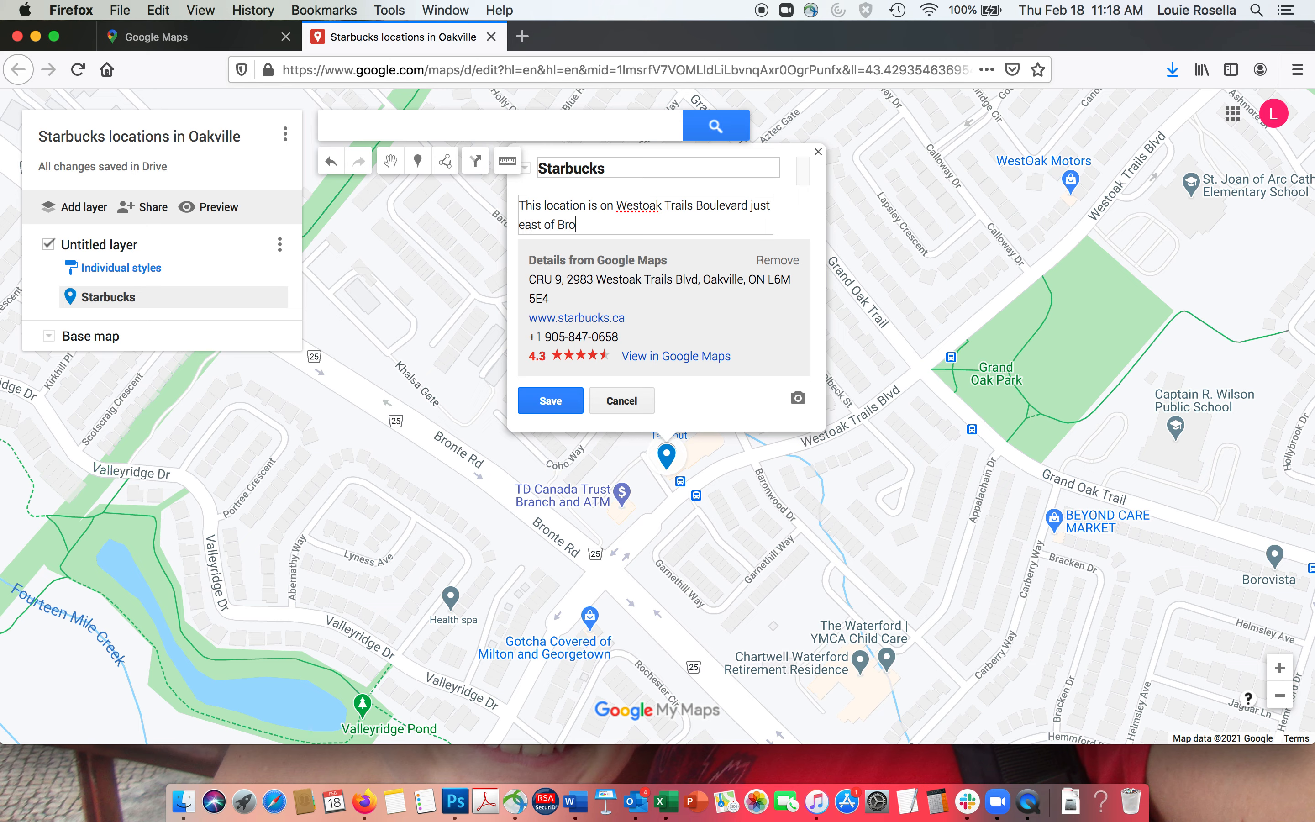
pyautogui.write('nte Road')
pyautogui.click(551, 400)
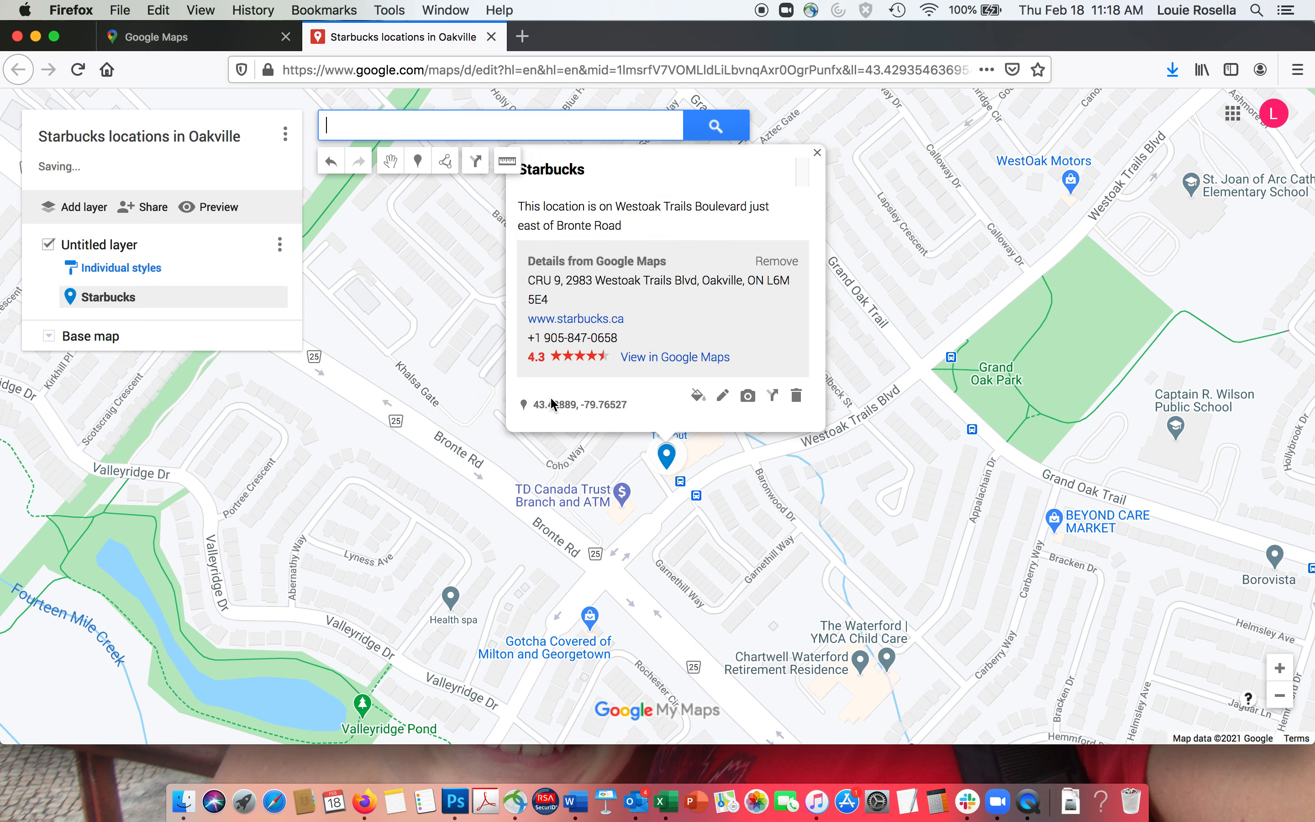
# - Upload the Starbucks storefront JPG from the computer to the pin and save it
pyautogui.click(753, 401)
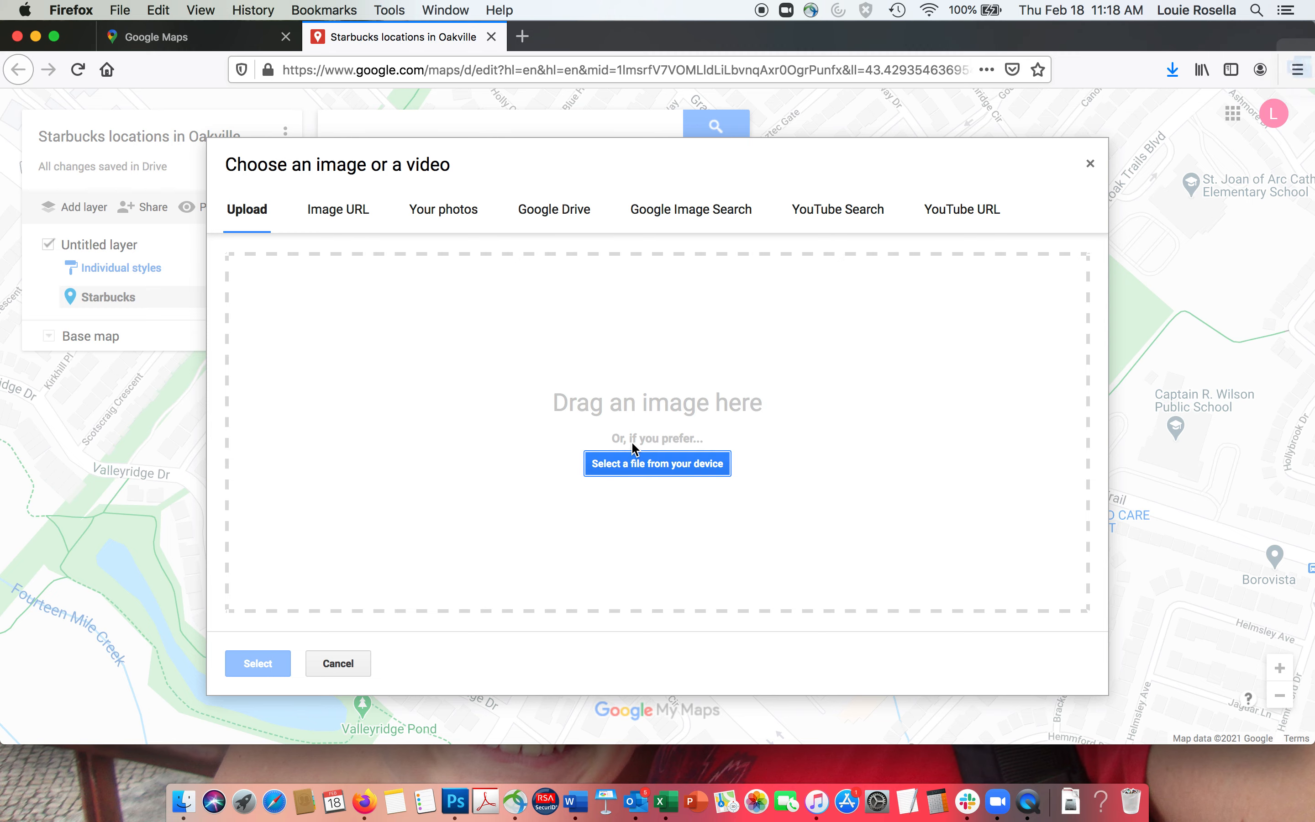
pyautogui.click(632, 468)
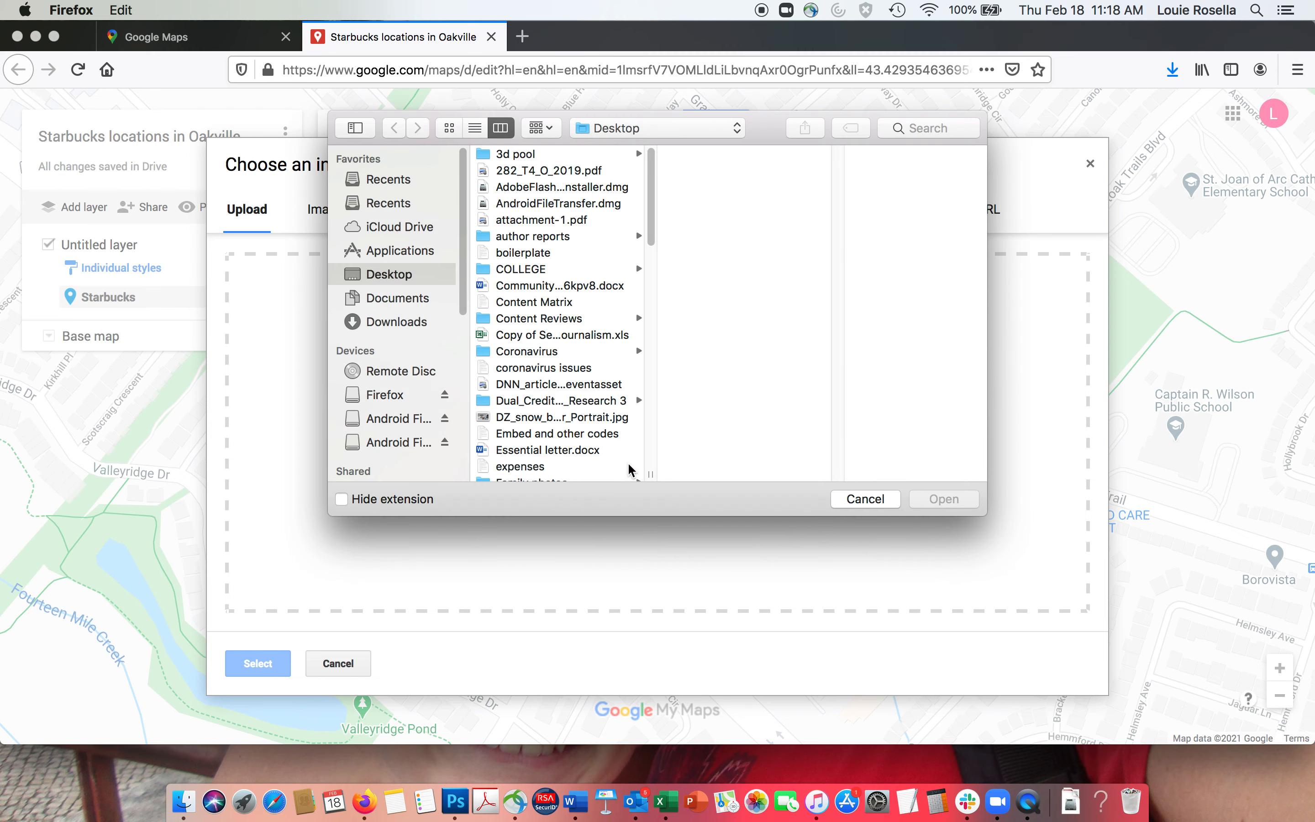
pyautogui.moveTo(649, 206); pyautogui.dragTo(631, 373)
pyautogui.scroll(-3, 632, 375)
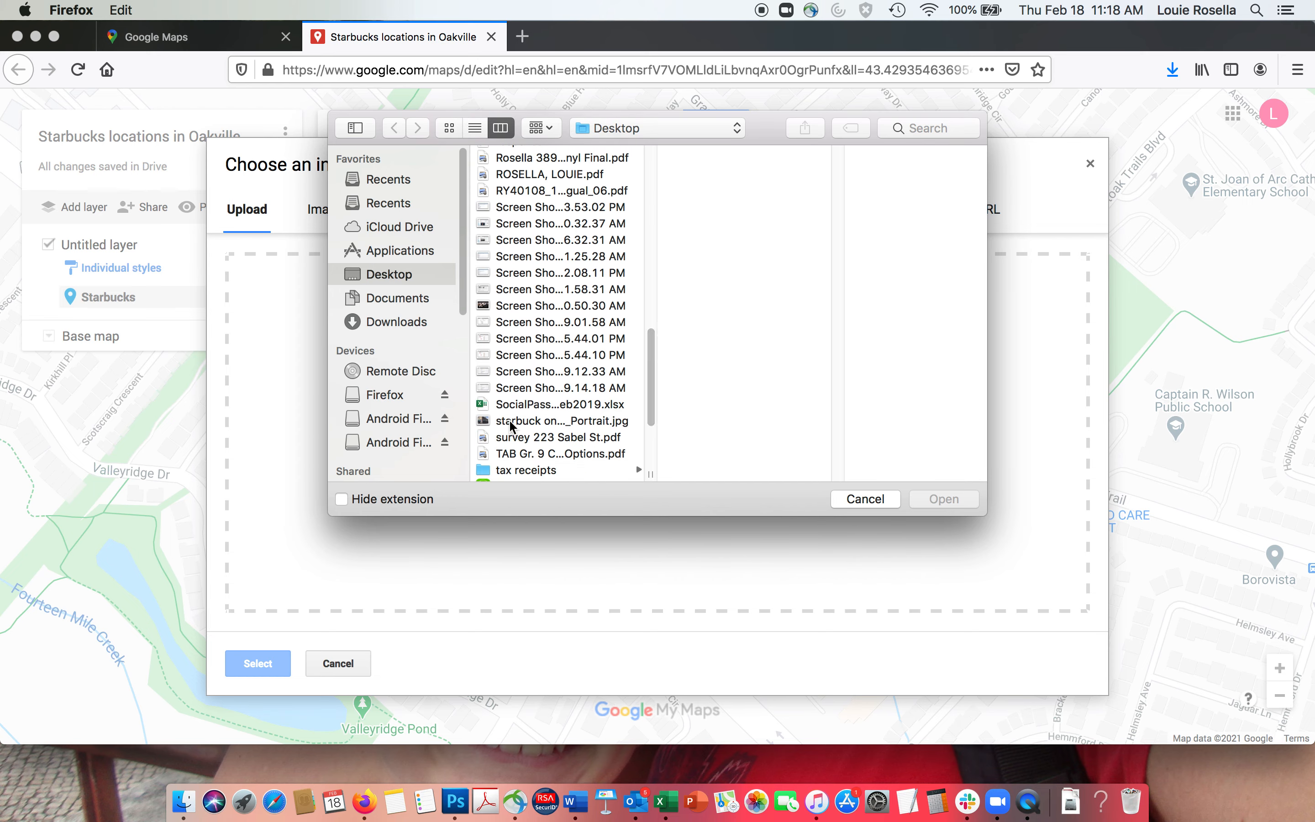
pyautogui.click(565, 420)
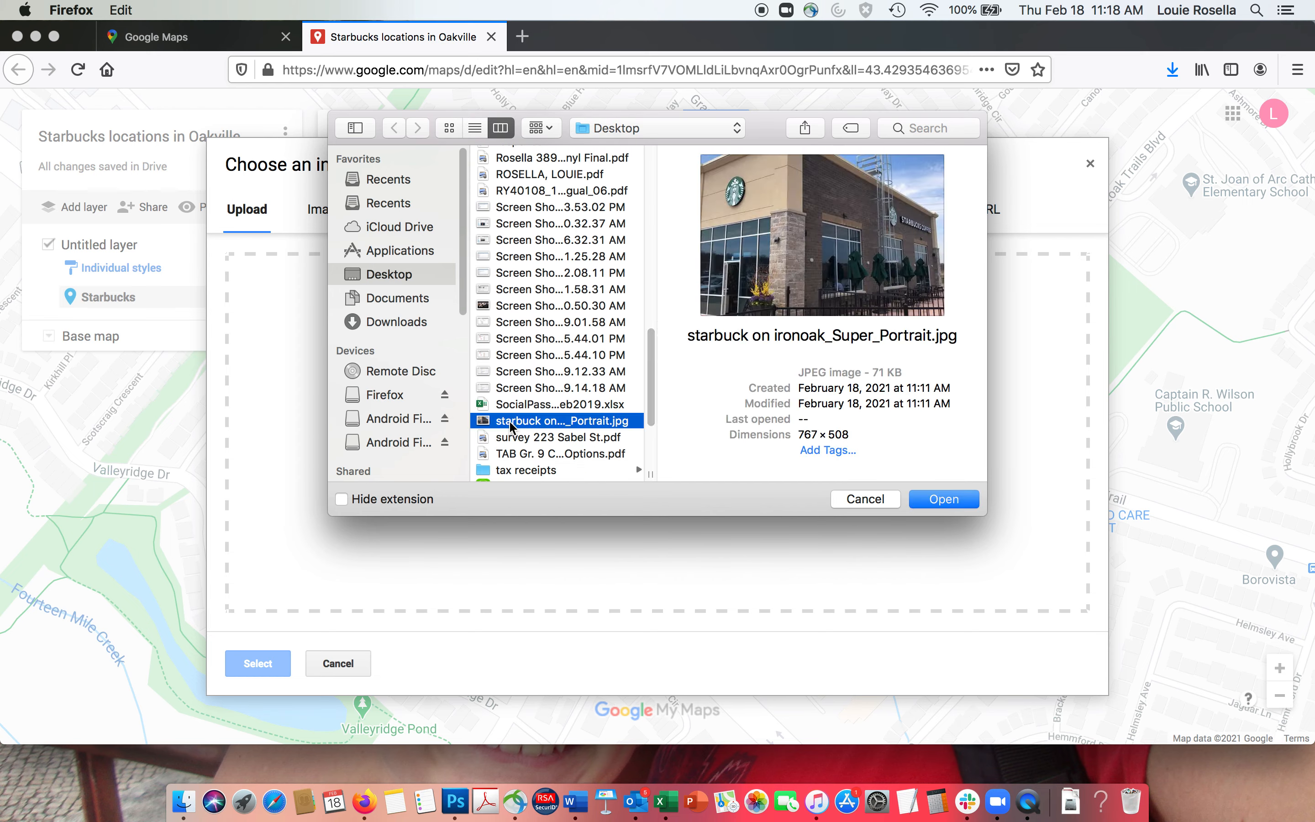
pyautogui.click(929, 501)
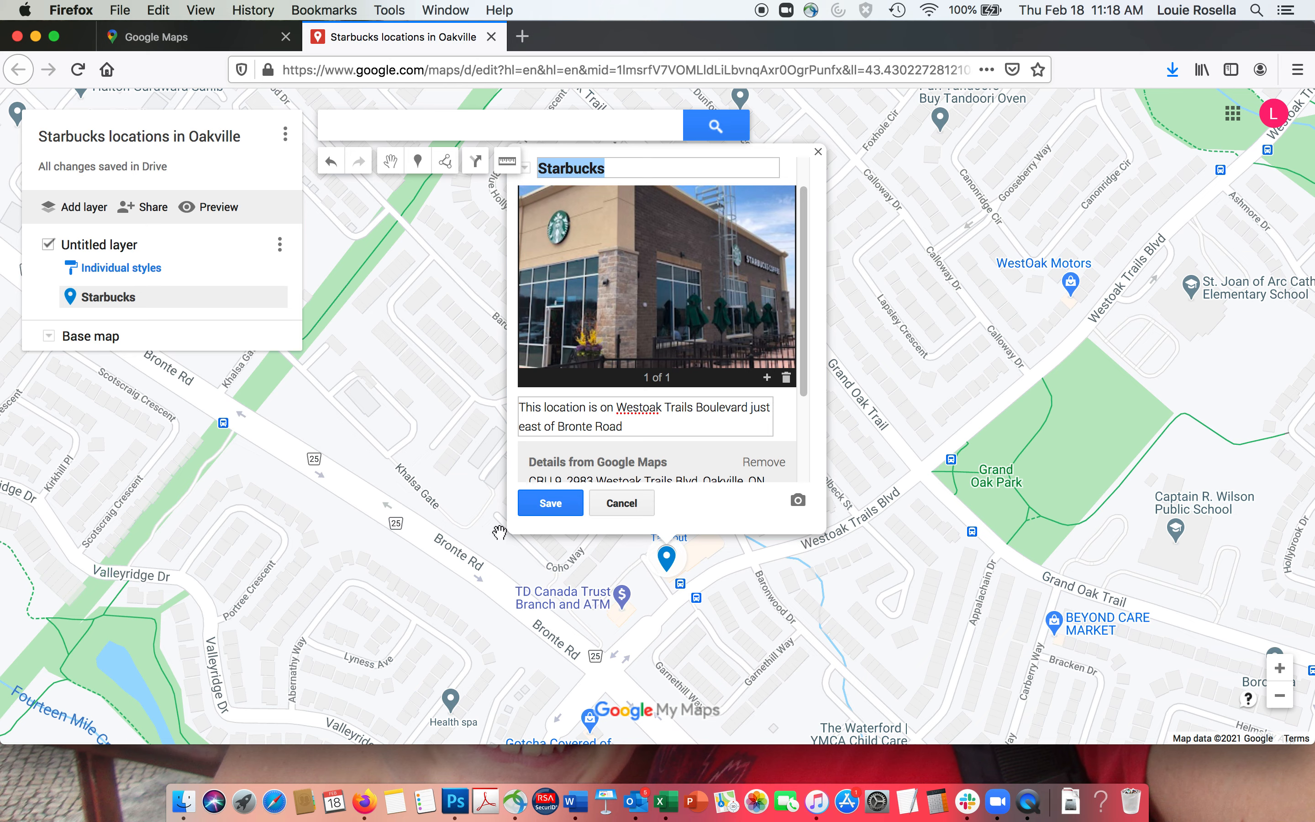
pyautogui.click(551, 503)
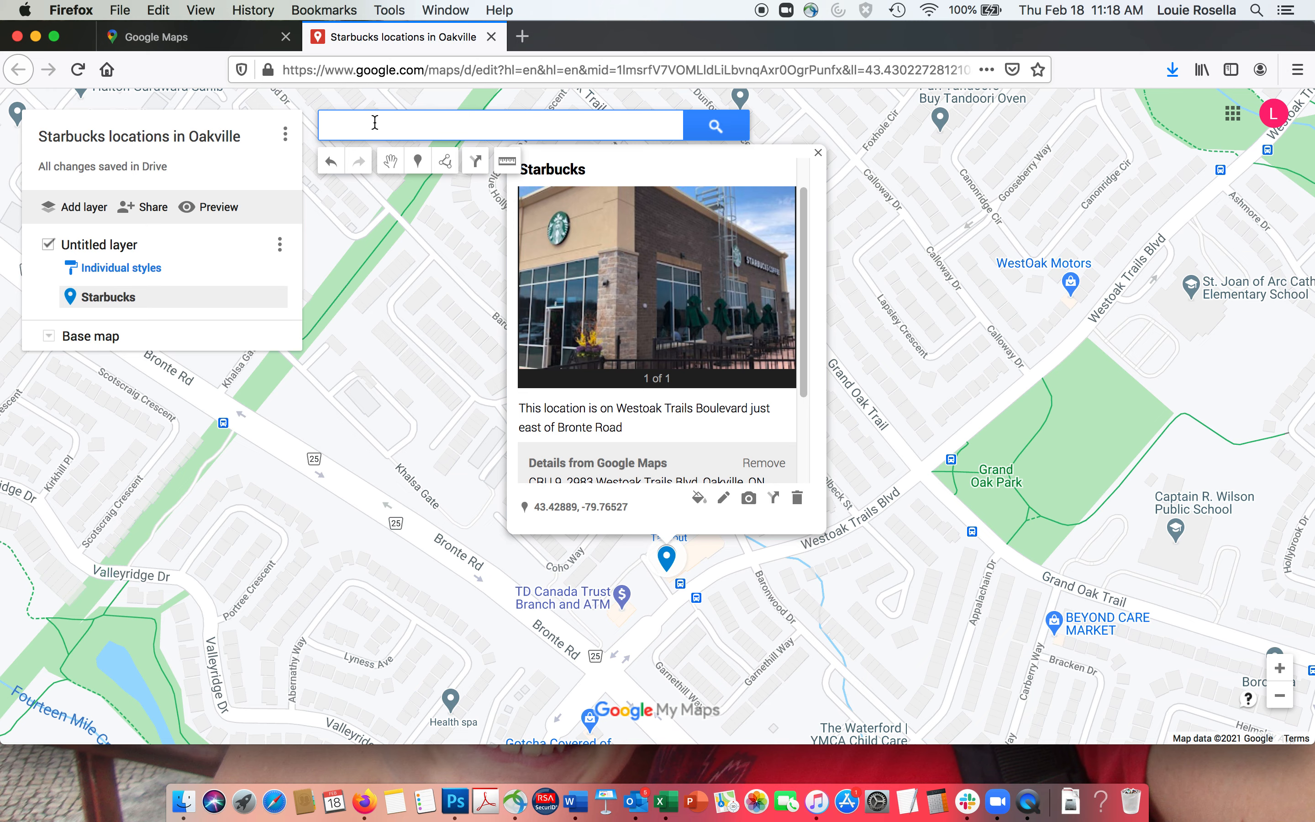
pyautogui.write('star')
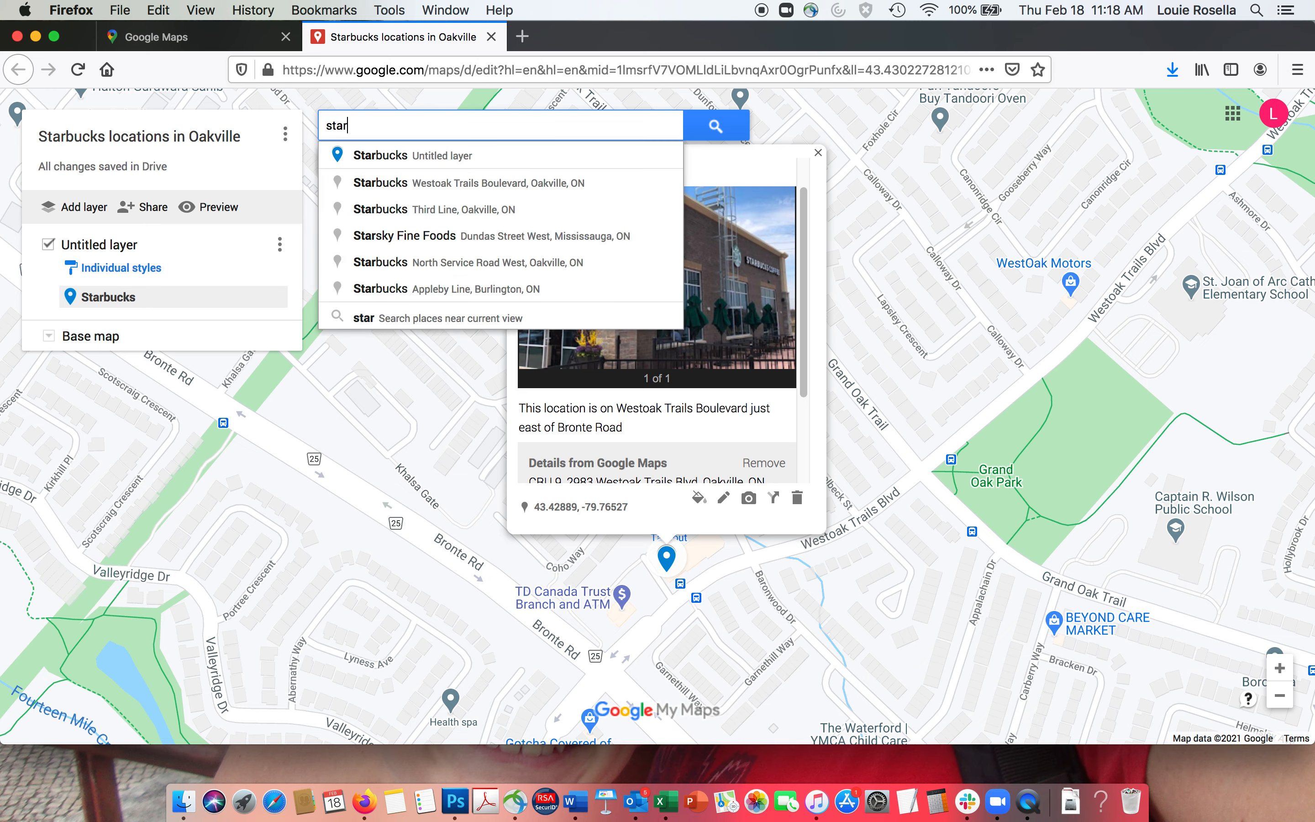
pyautogui.write('bucks')
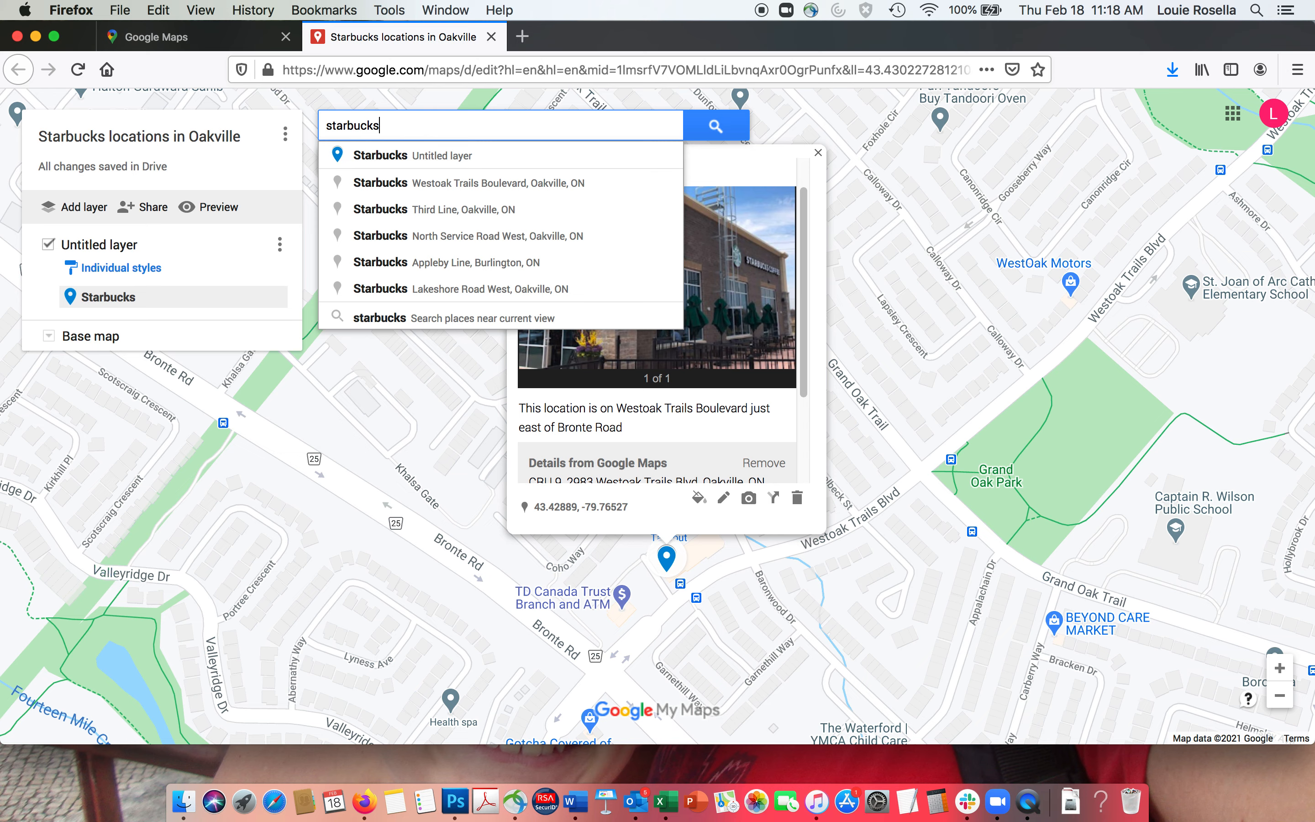
pyautogui.press('Down')
pyautogui.press('Down')
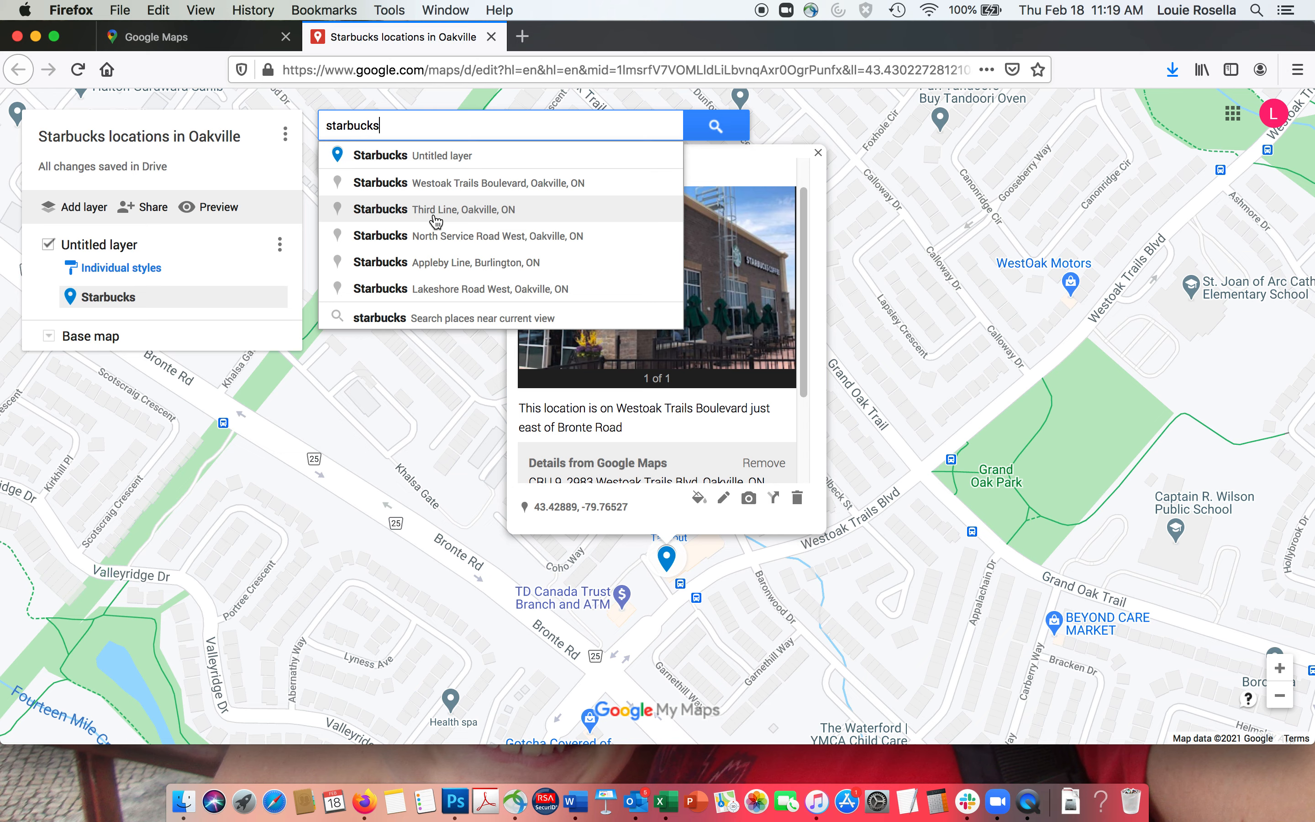
pyautogui.moveTo(397, 124); pyautogui.dragTo(222, 121)
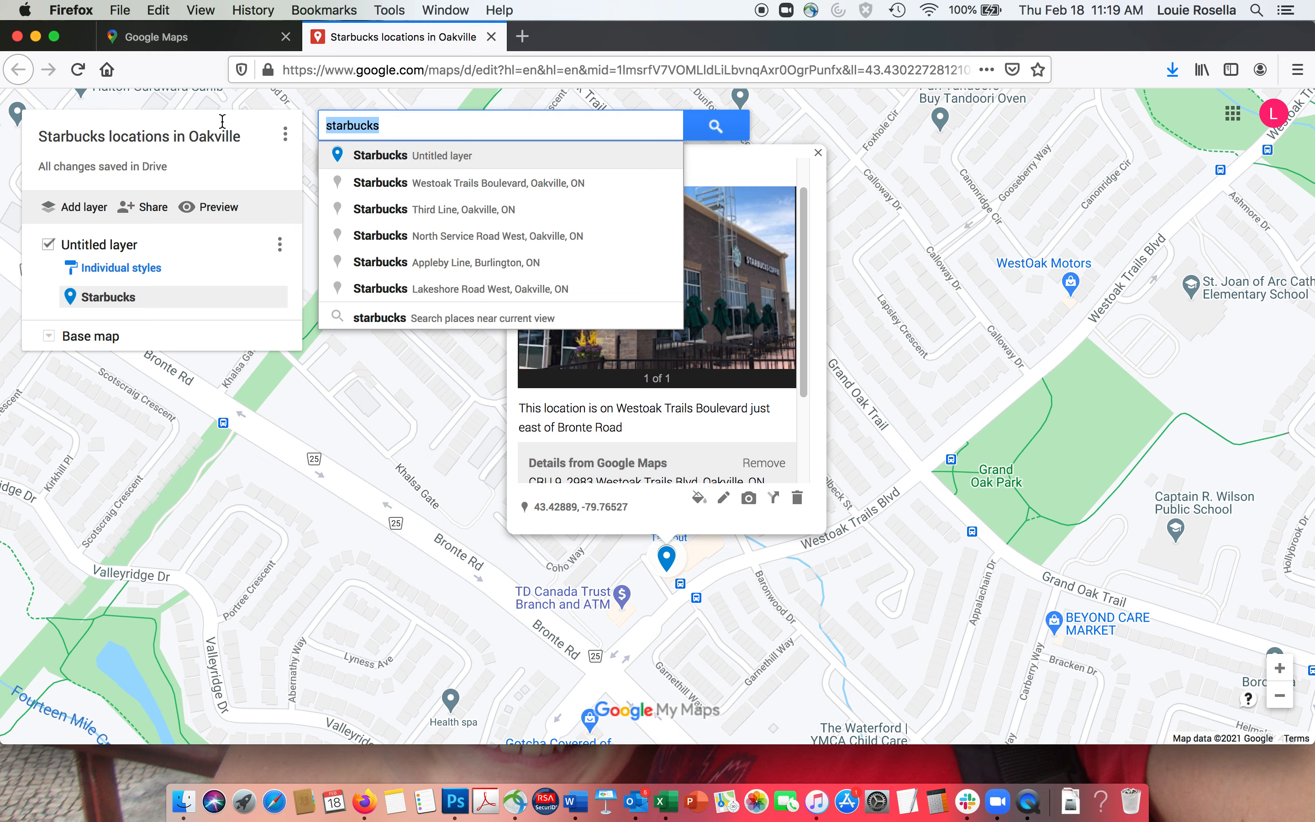
pyautogui.write('moh')
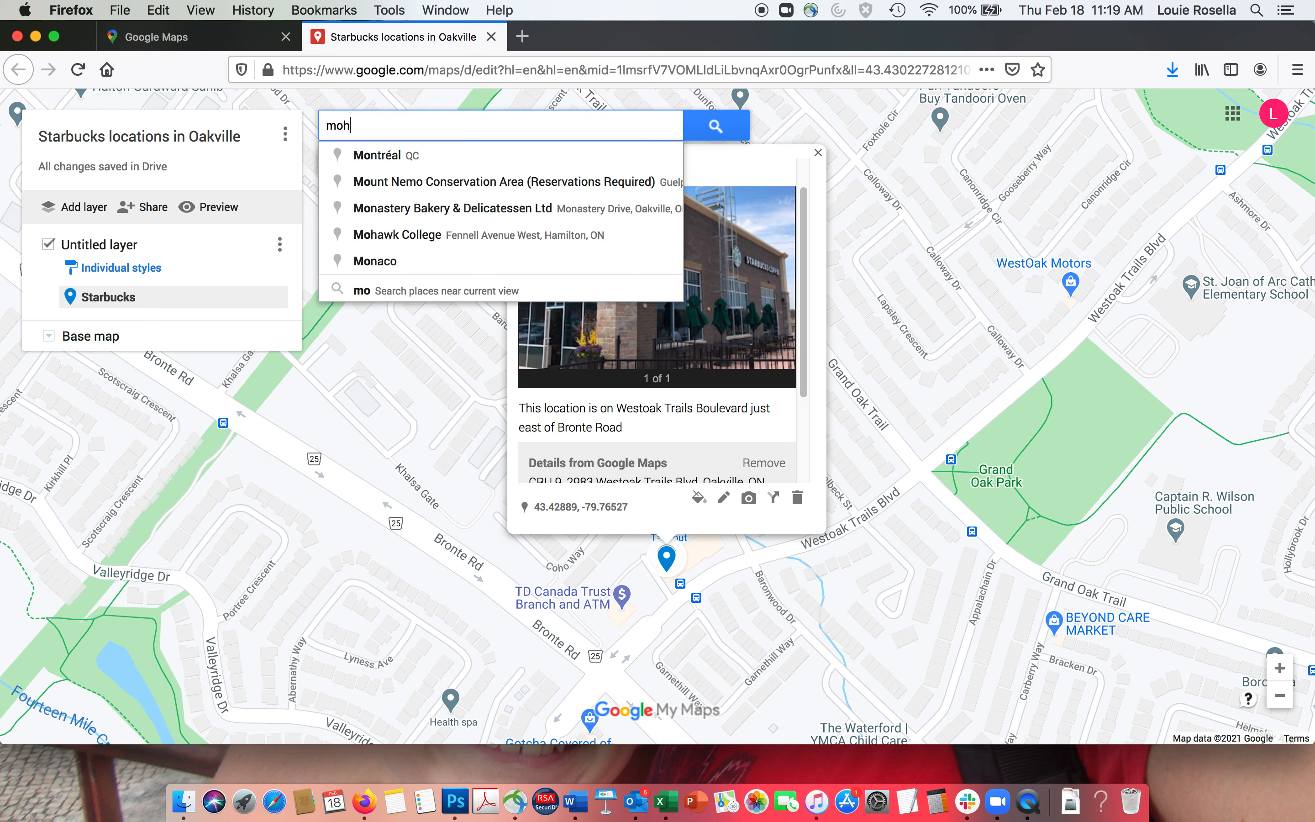
pyautogui.write('awk')
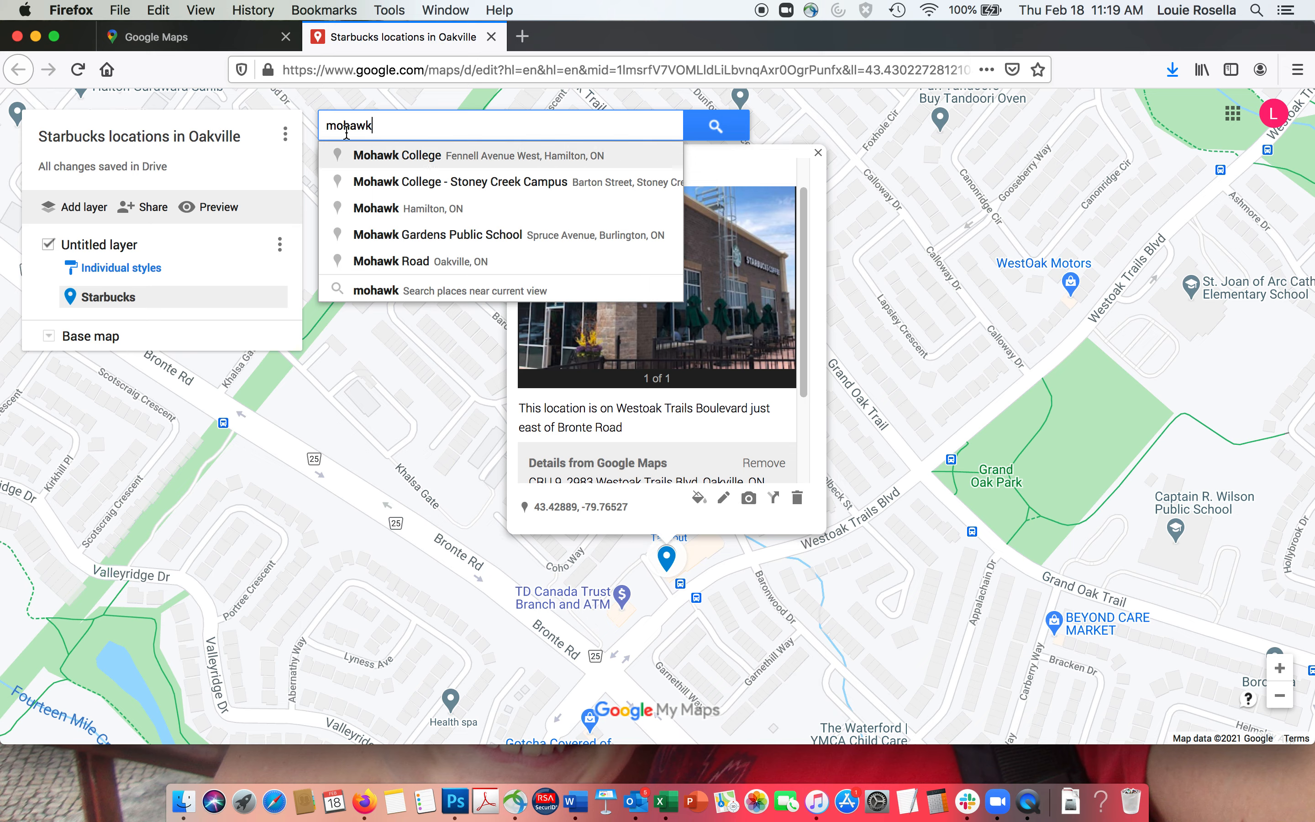
pyautogui.doubleClick(359, 126)
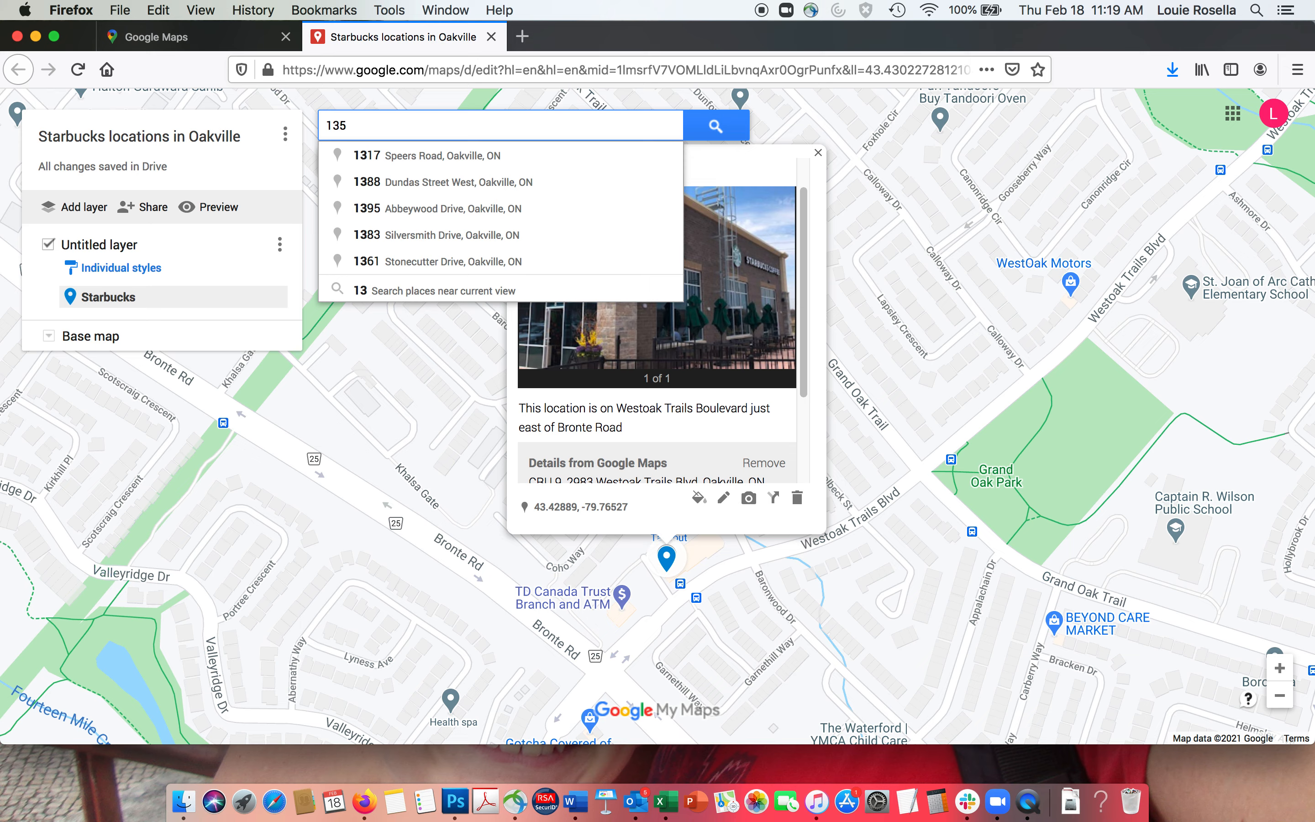
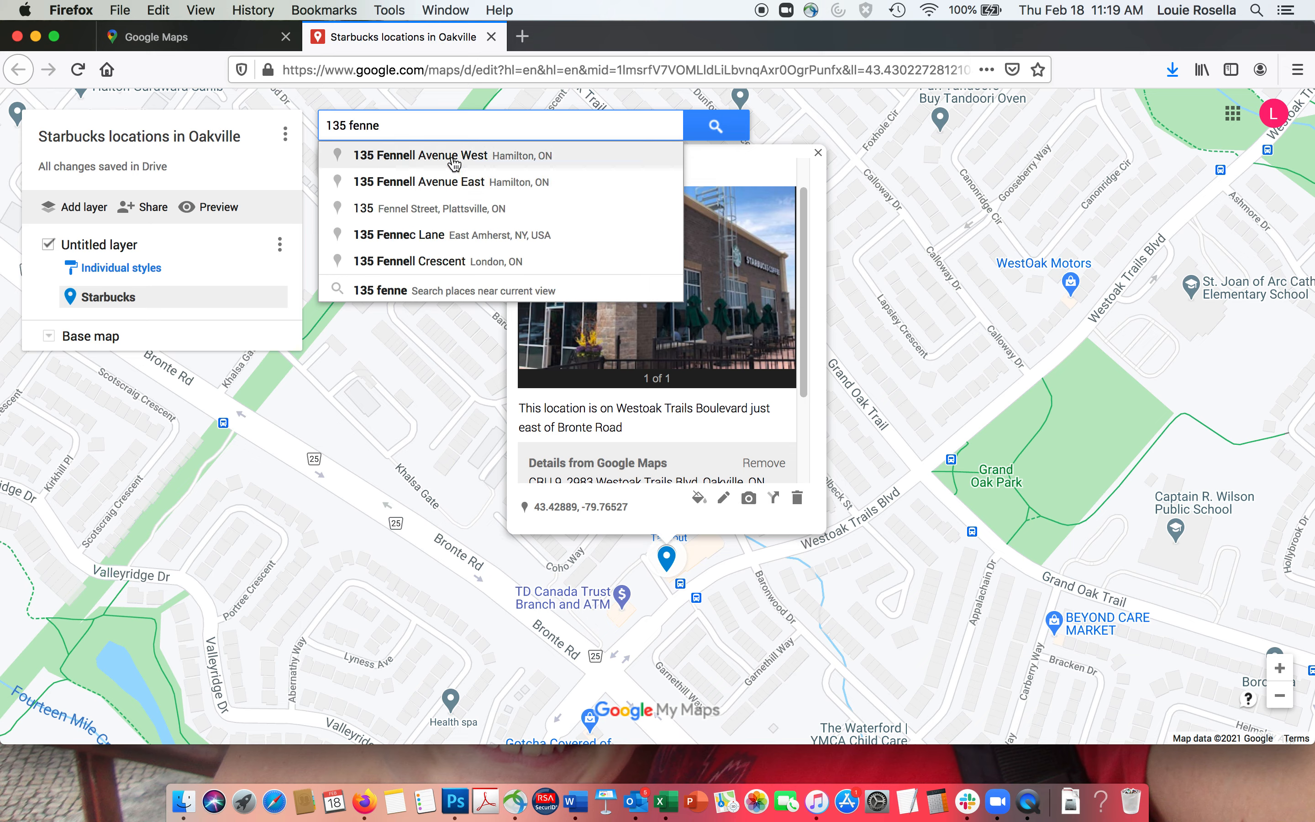
pyautogui.moveTo(384, 125); pyautogui.dragTo(163, 118)
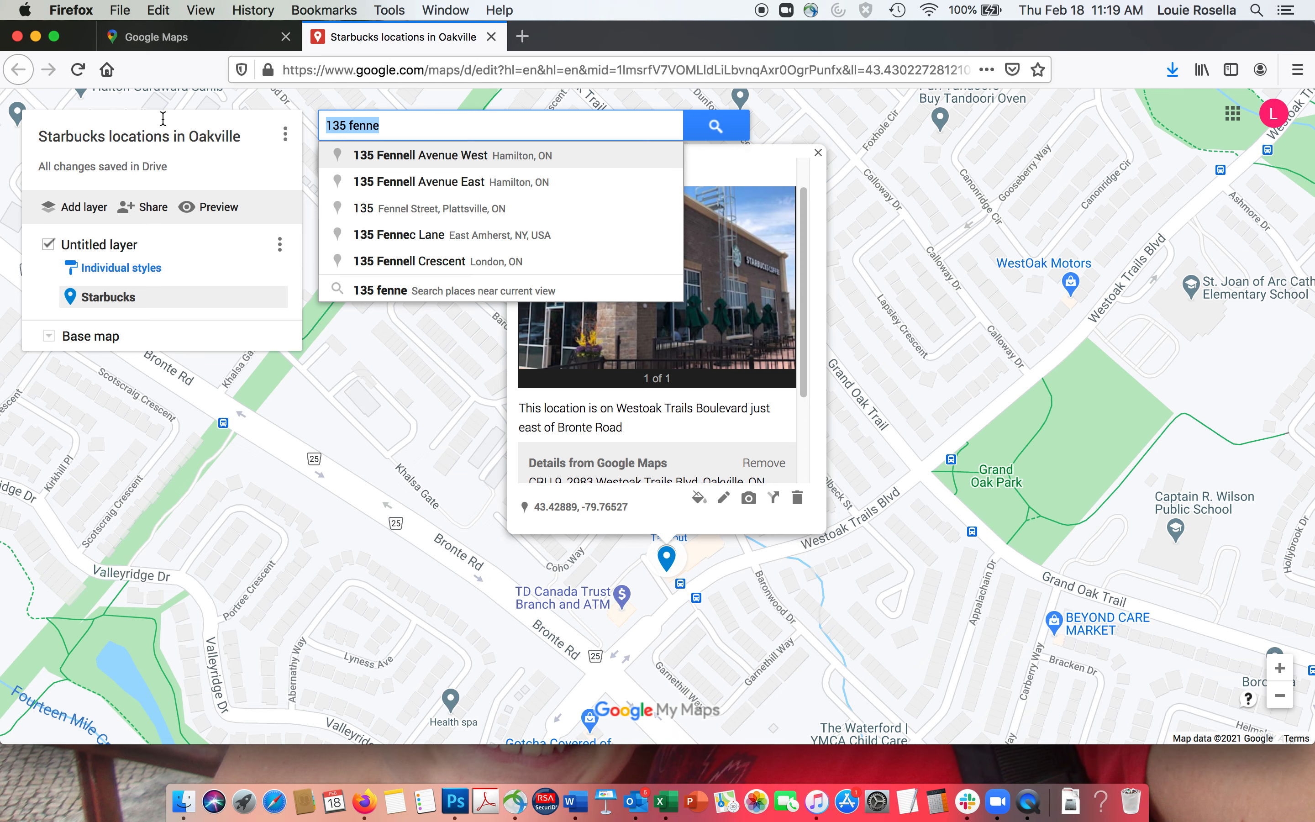
pyautogui.press('BackSpace')
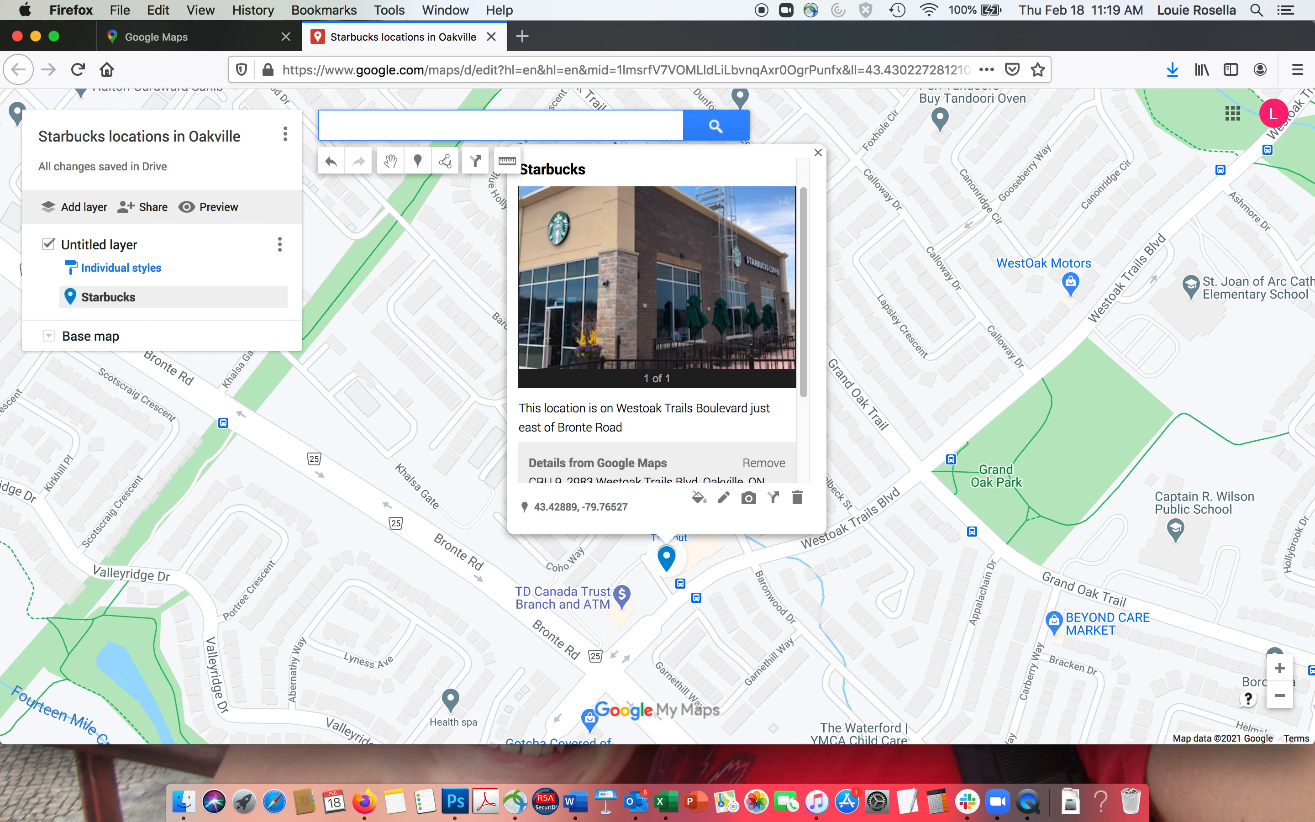
pyautogui.write('starbucks')
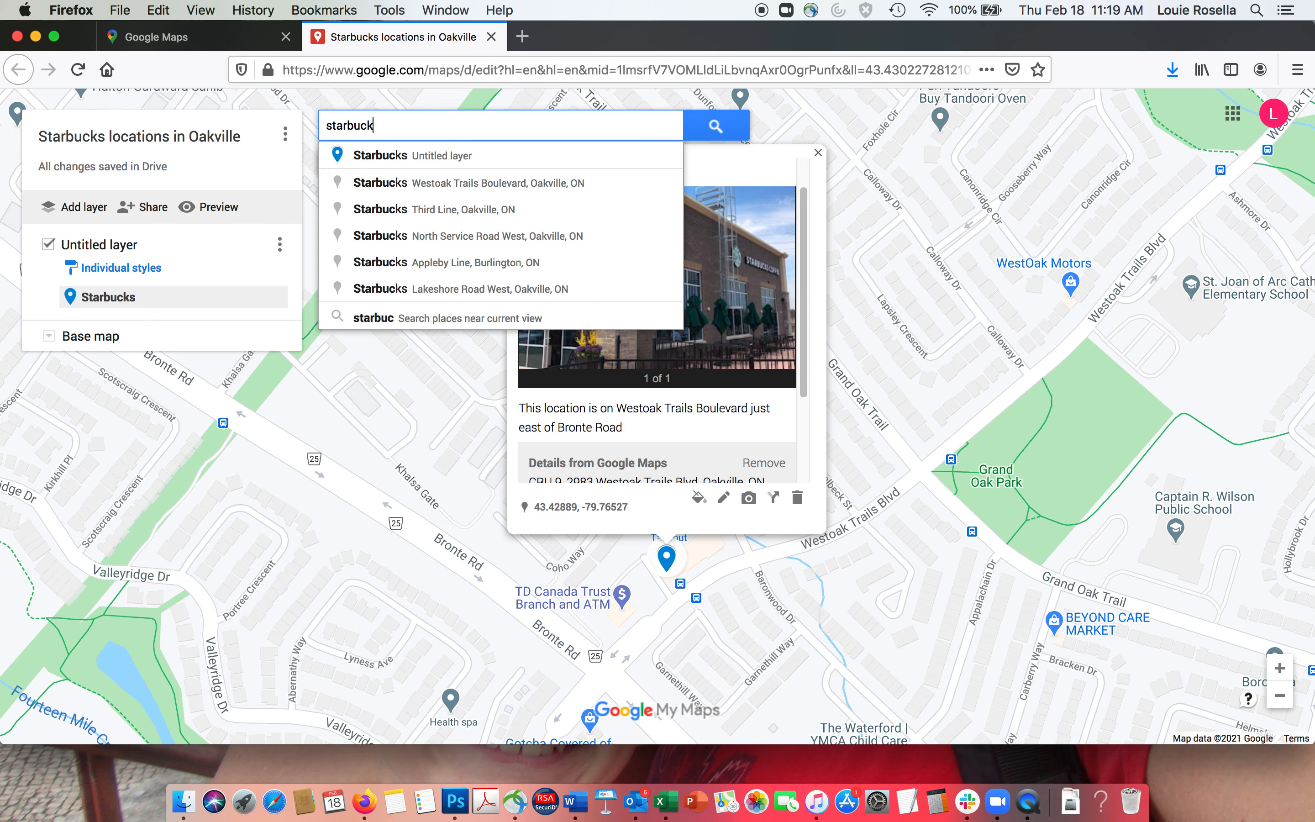
# - Add the Third Line Starbucks pin, described 'This location is near a Shoppers Drug Mart'
pyautogui.click(435, 210)
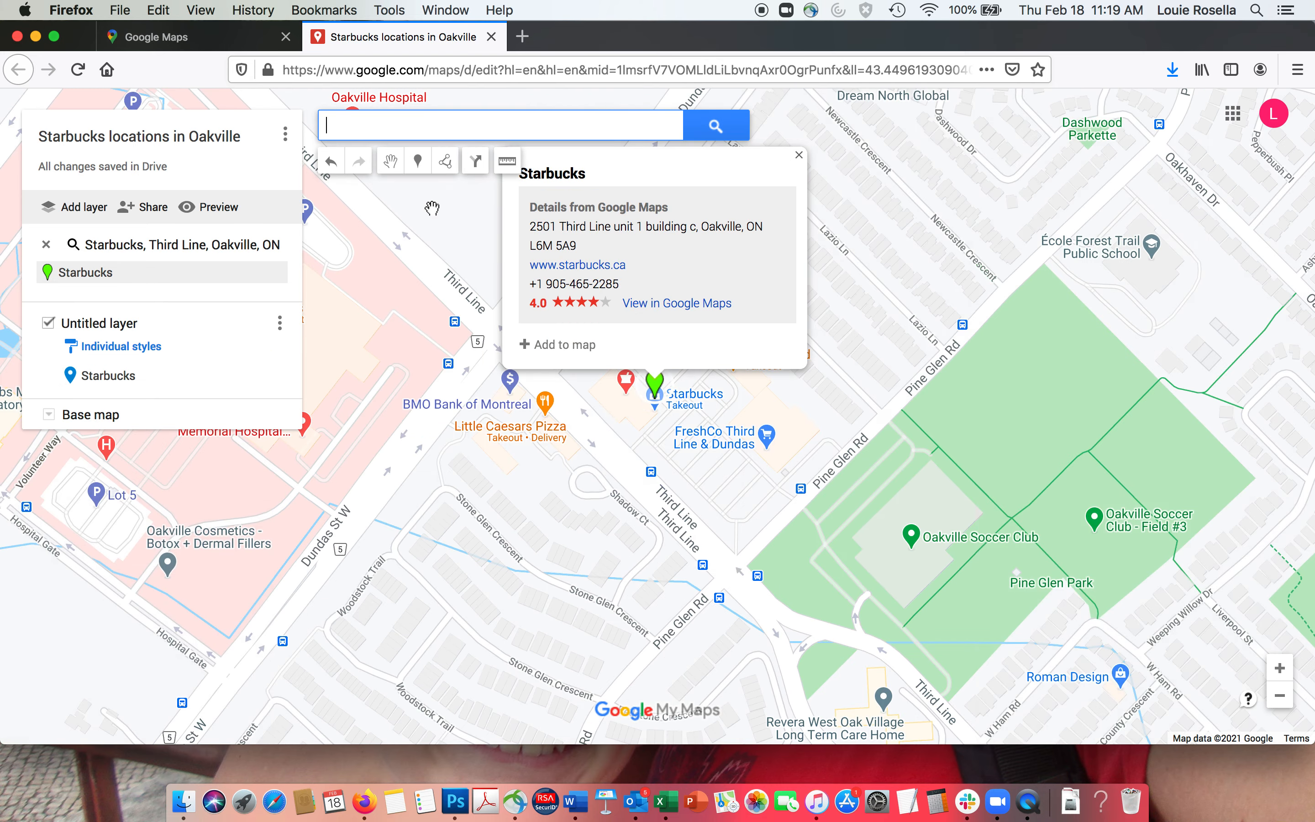
pyautogui.click(562, 345)
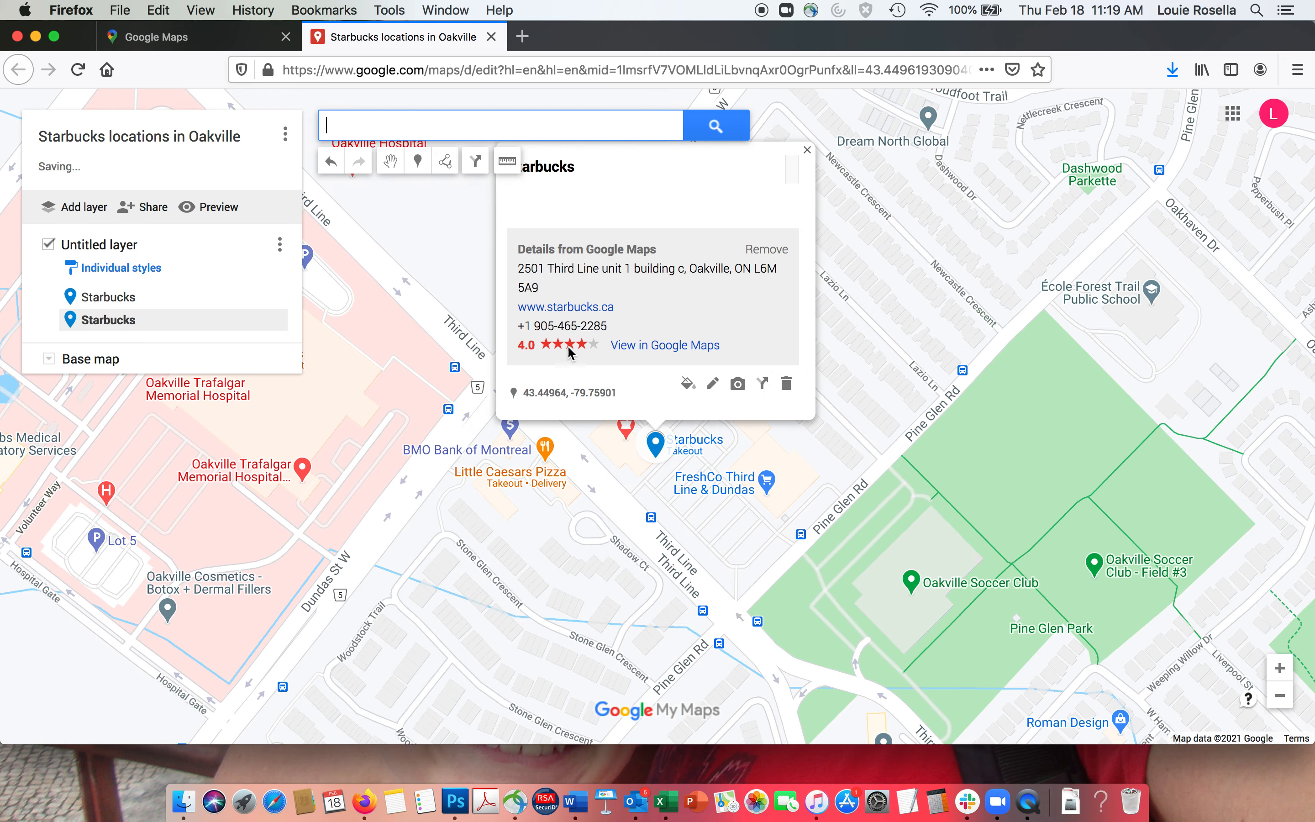
pyautogui.click(712, 385)
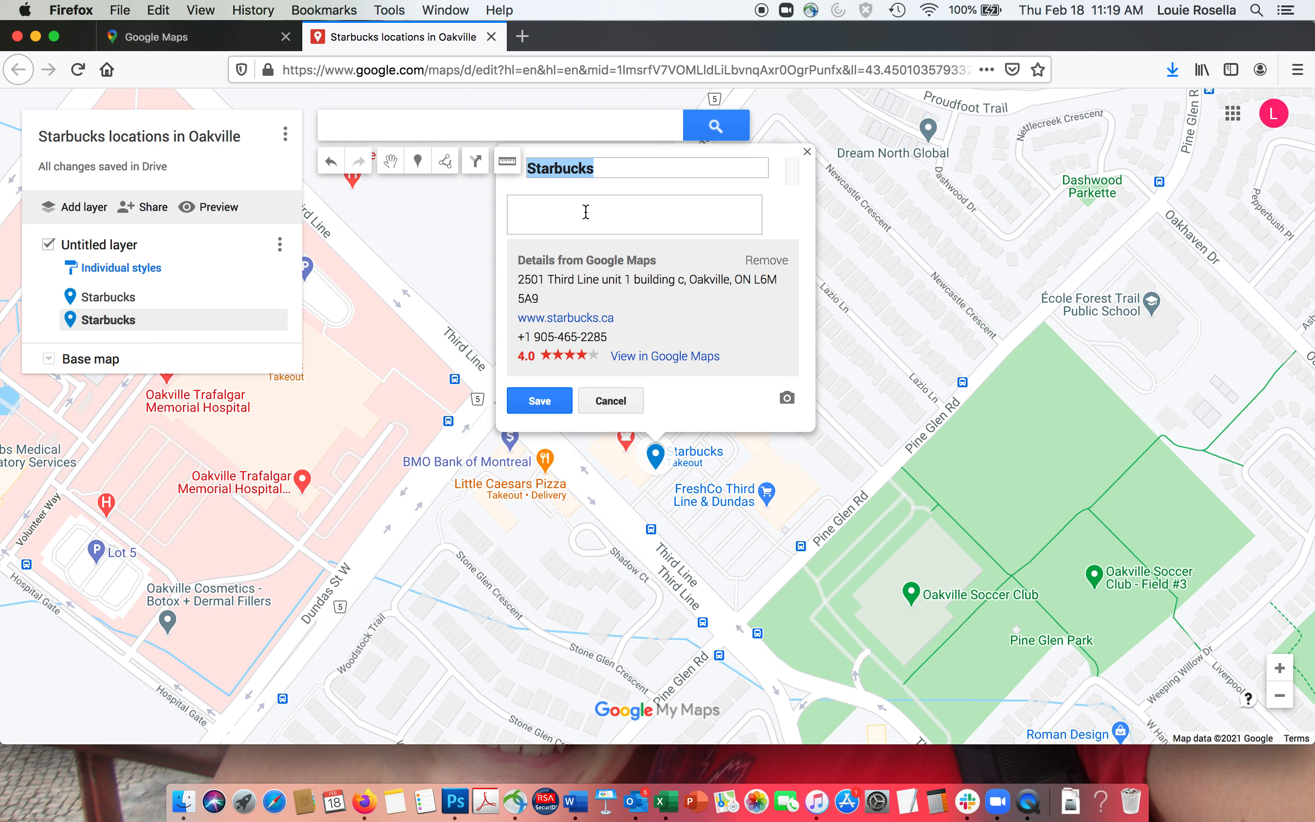
pyautogui.click(555, 219)
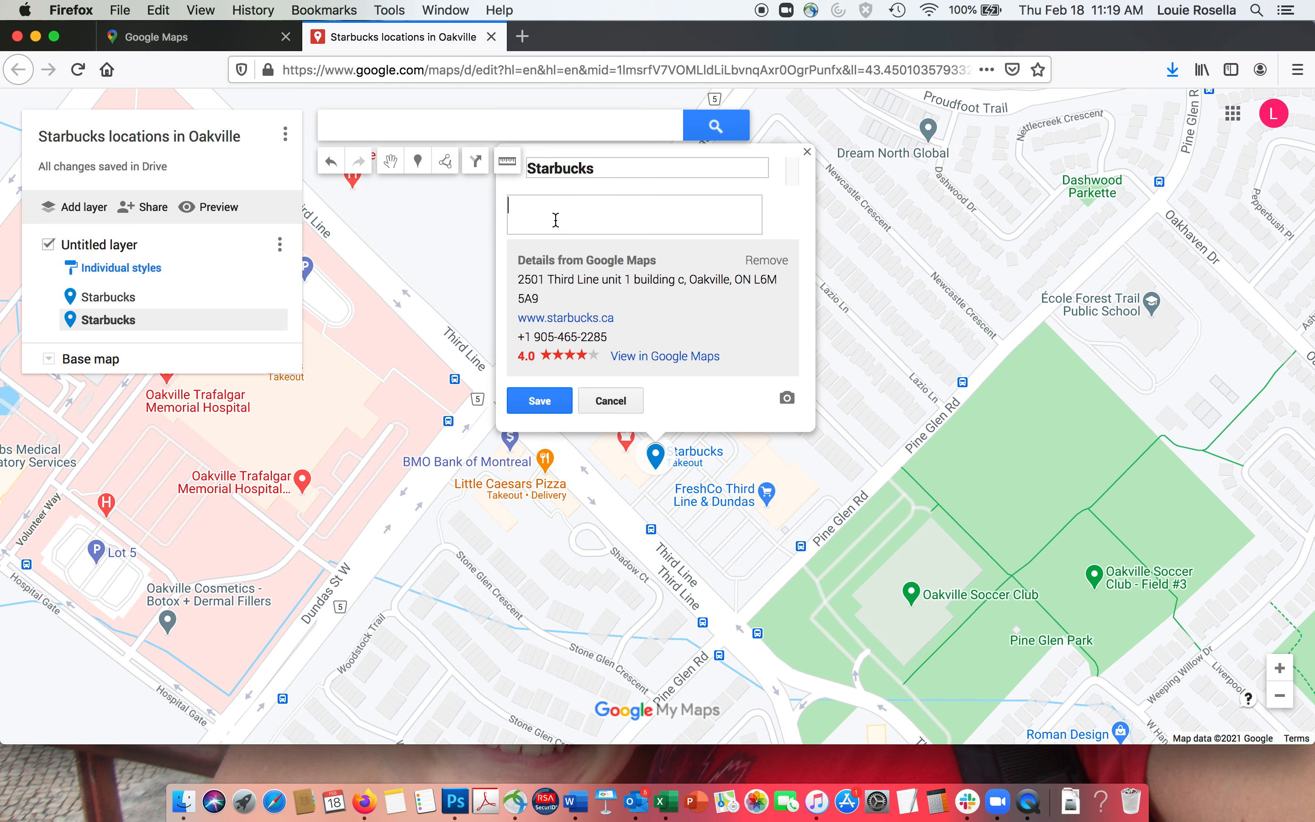
pyautogui.write('This location is near a Shoppers Drug Mart')
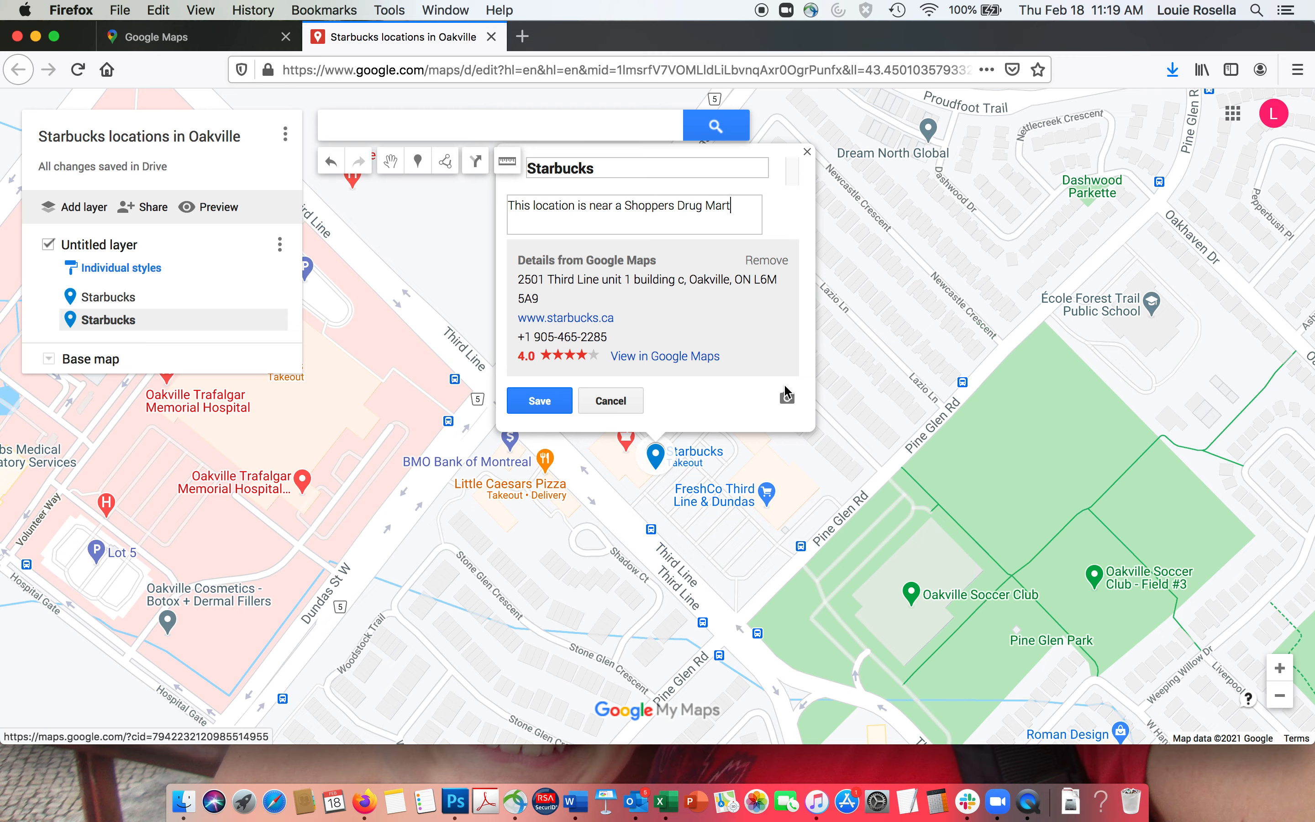
# - Start attaching an image from the Halton Keepers folder, then cancel the file picker
pyautogui.click(787, 396)
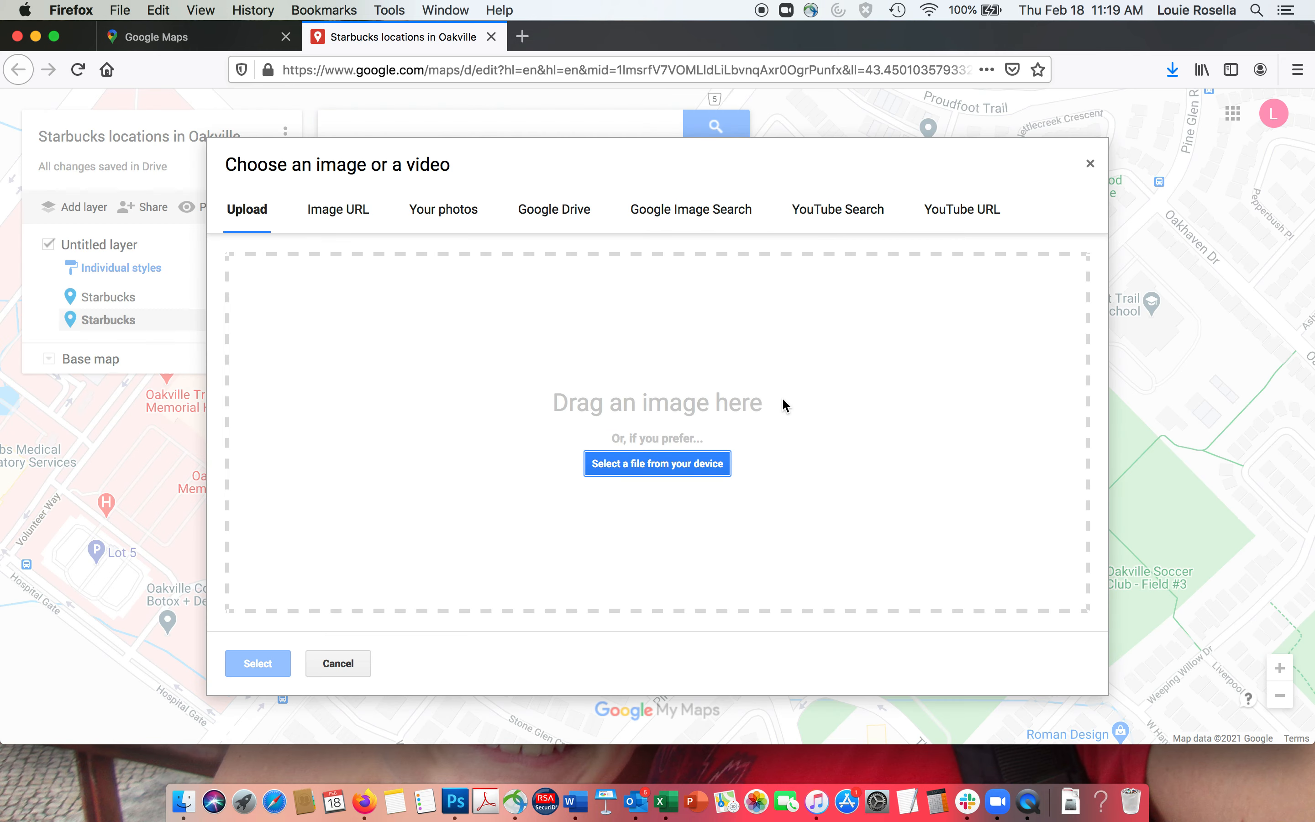
pyautogui.click(633, 467)
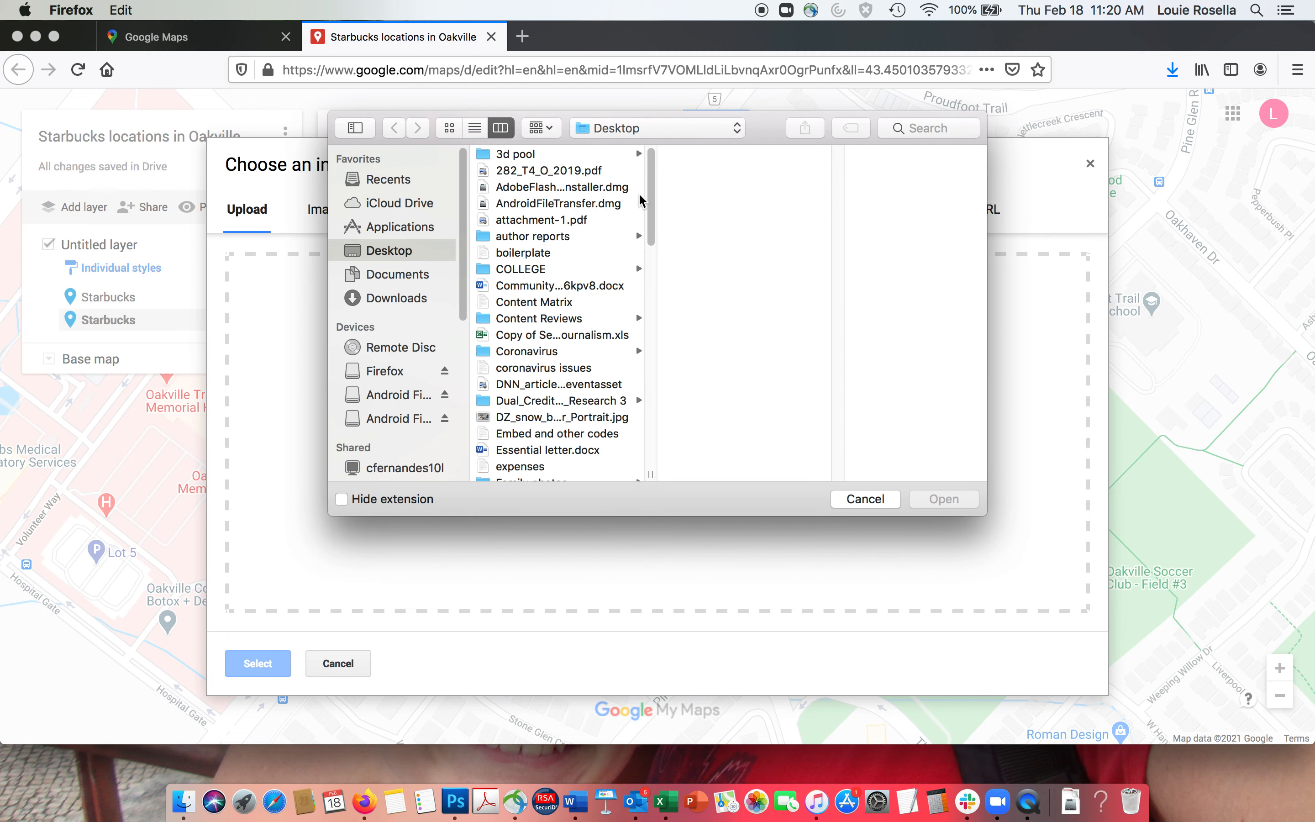
pyautogui.scroll(-5, 651, 217)
pyautogui.click(587, 362)
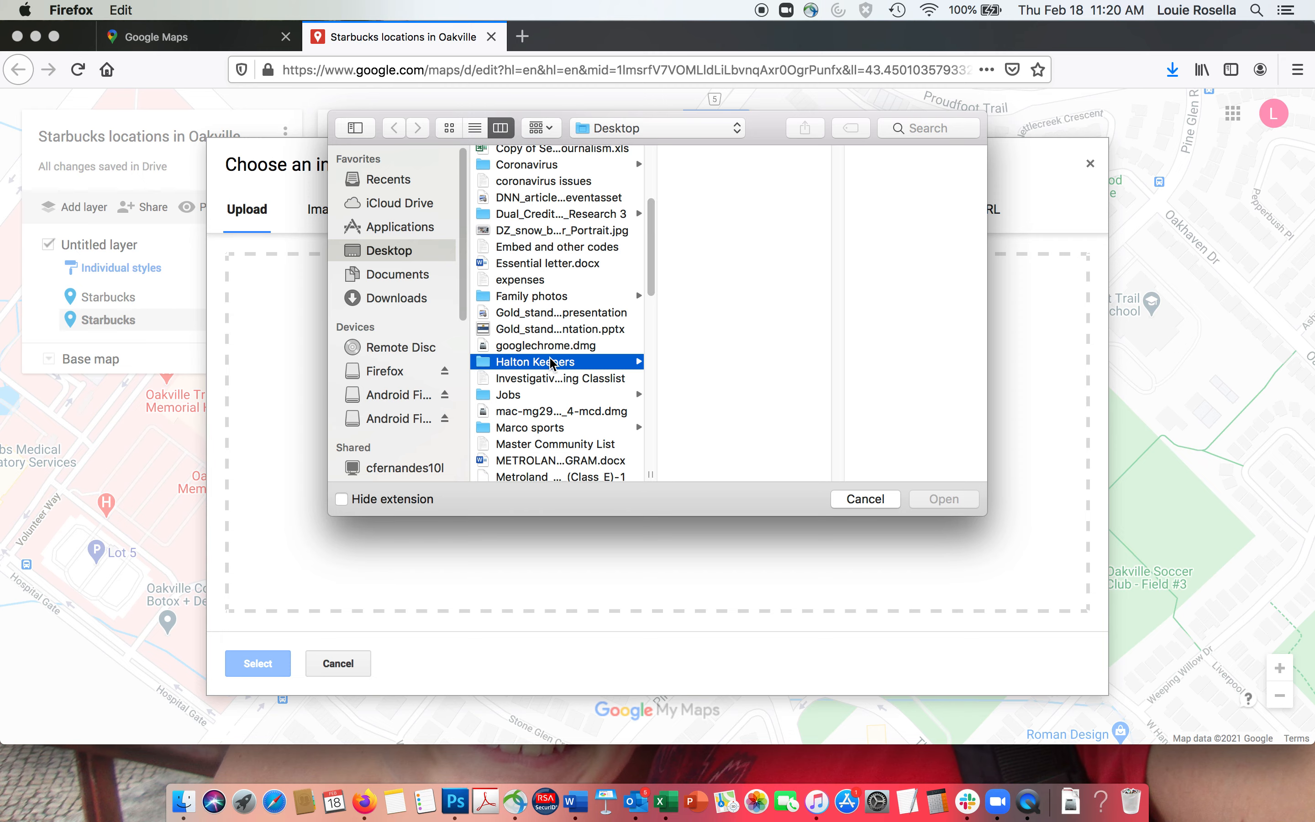
pyautogui.moveTo(840, 193); pyautogui.dragTo(722, 412)
pyautogui.click(723, 411)
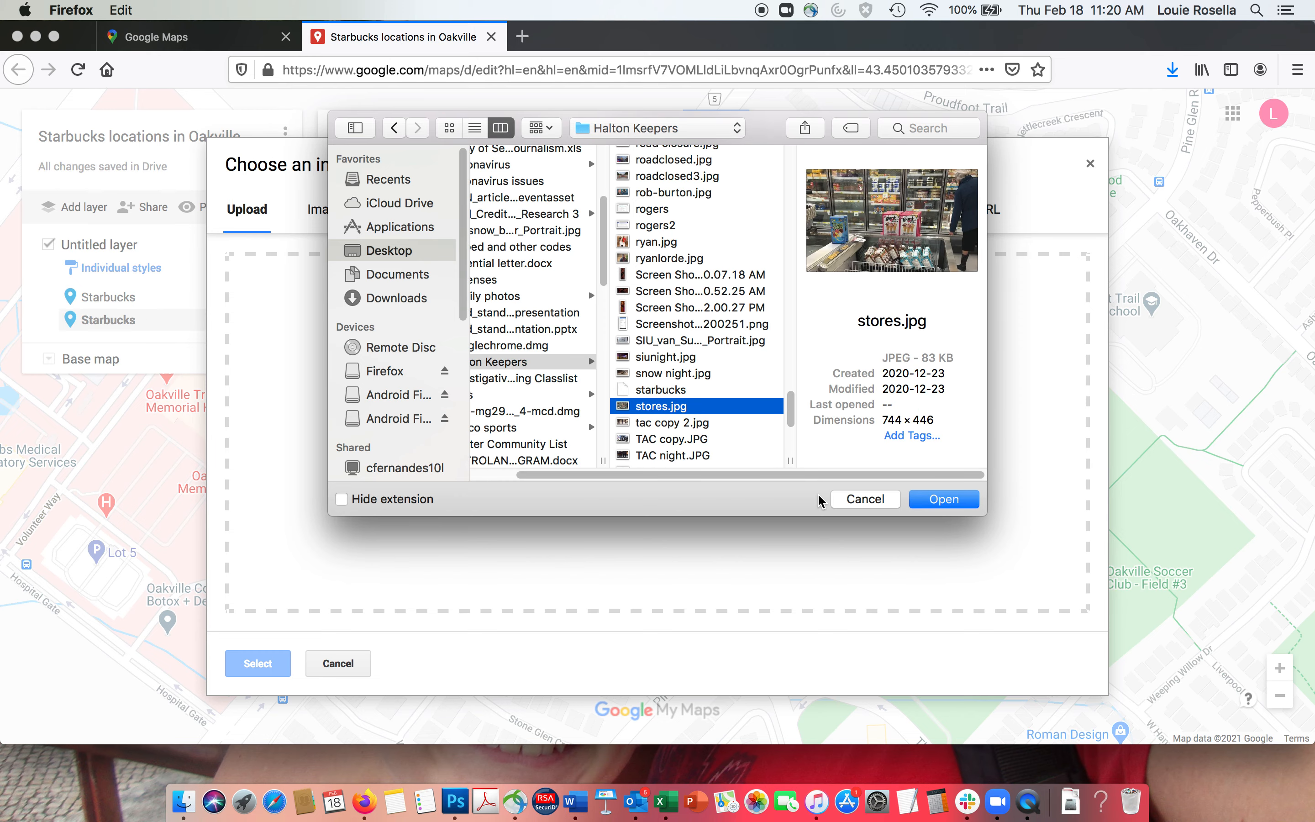
pyautogui.click(864, 498)
pyautogui.moveTo(747, 43); pyautogui.dragTo(705, 68)
# - In a new window, search images for 'starbucks insidehalton' and preview the Oakville Starbucks photo
pyautogui.press('super+n')
pyautogui.write('star')
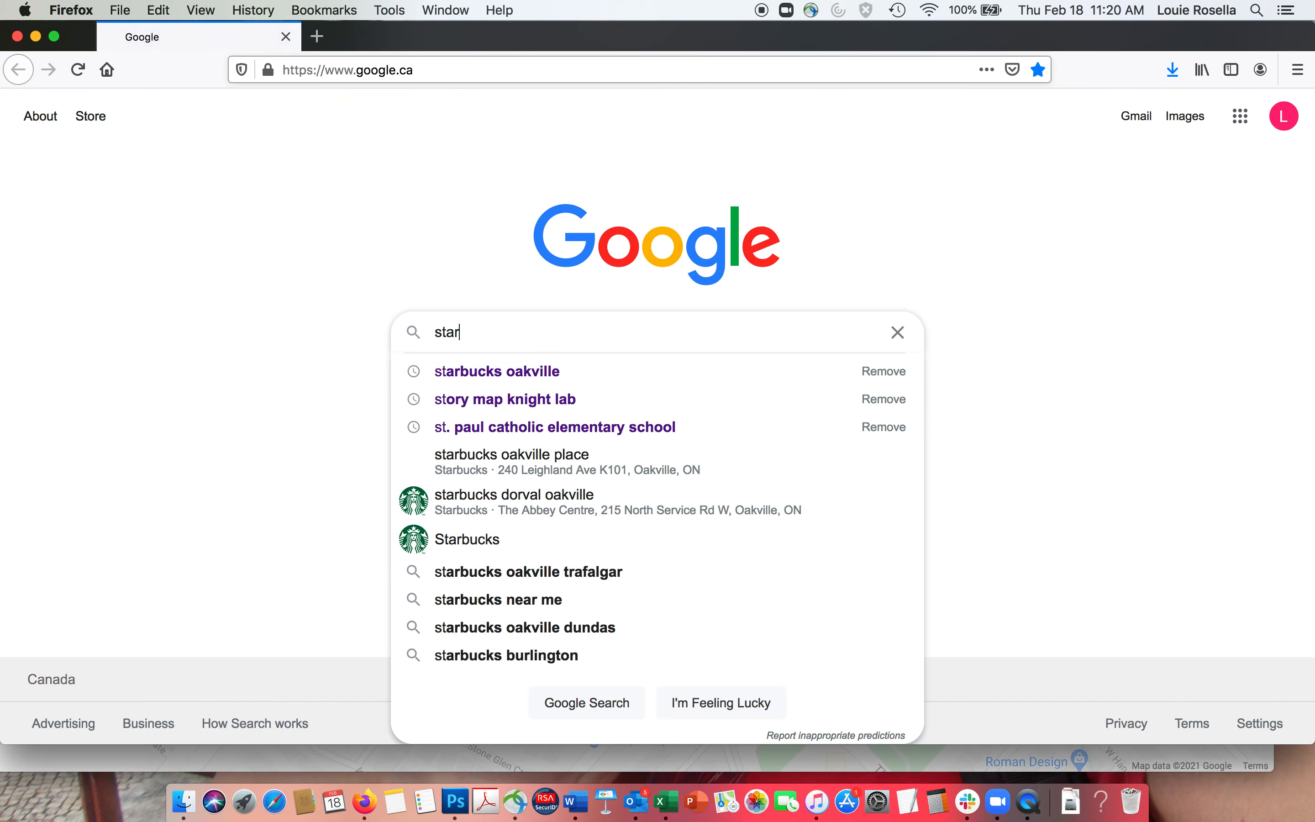
pyautogui.write('bucks inside')
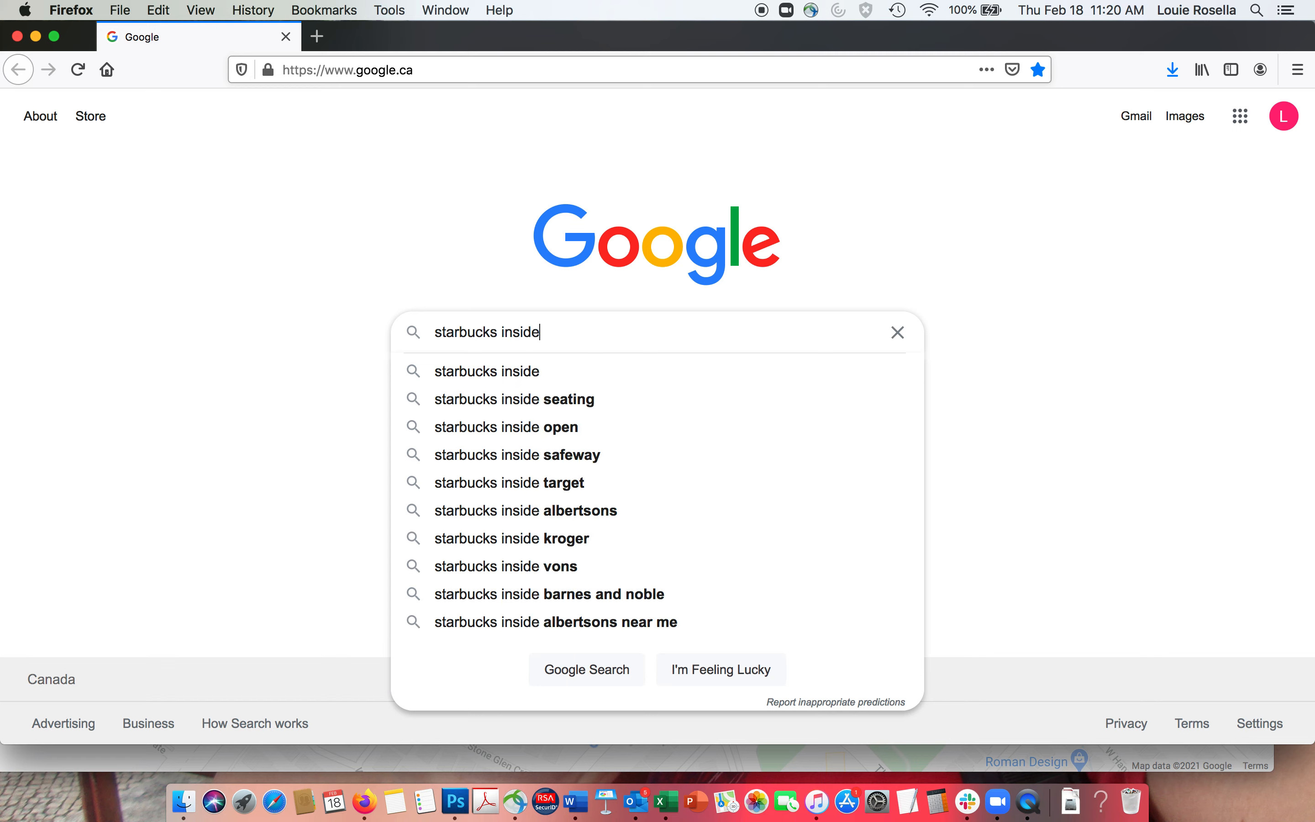
pyautogui.write('halton')
pyautogui.press('Return')
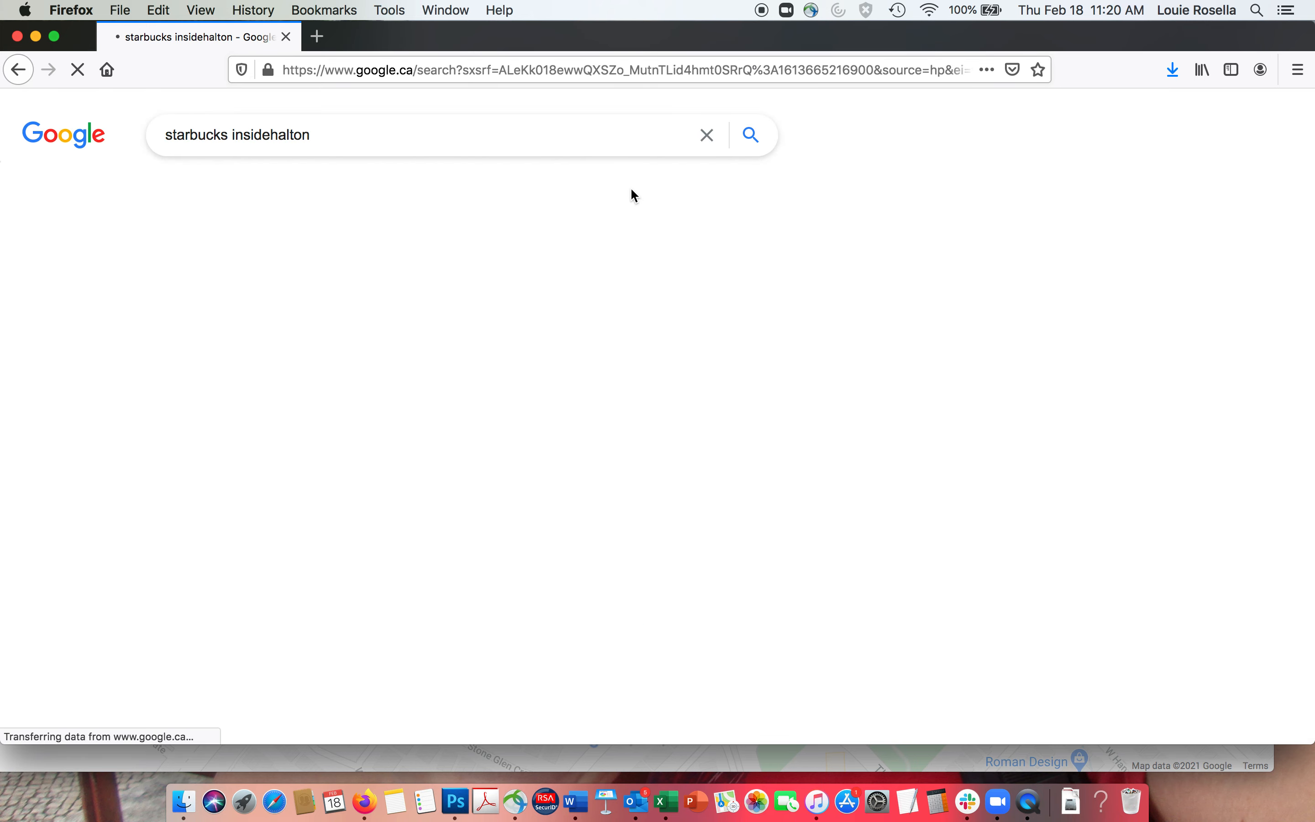
pyautogui.click(504, 196)
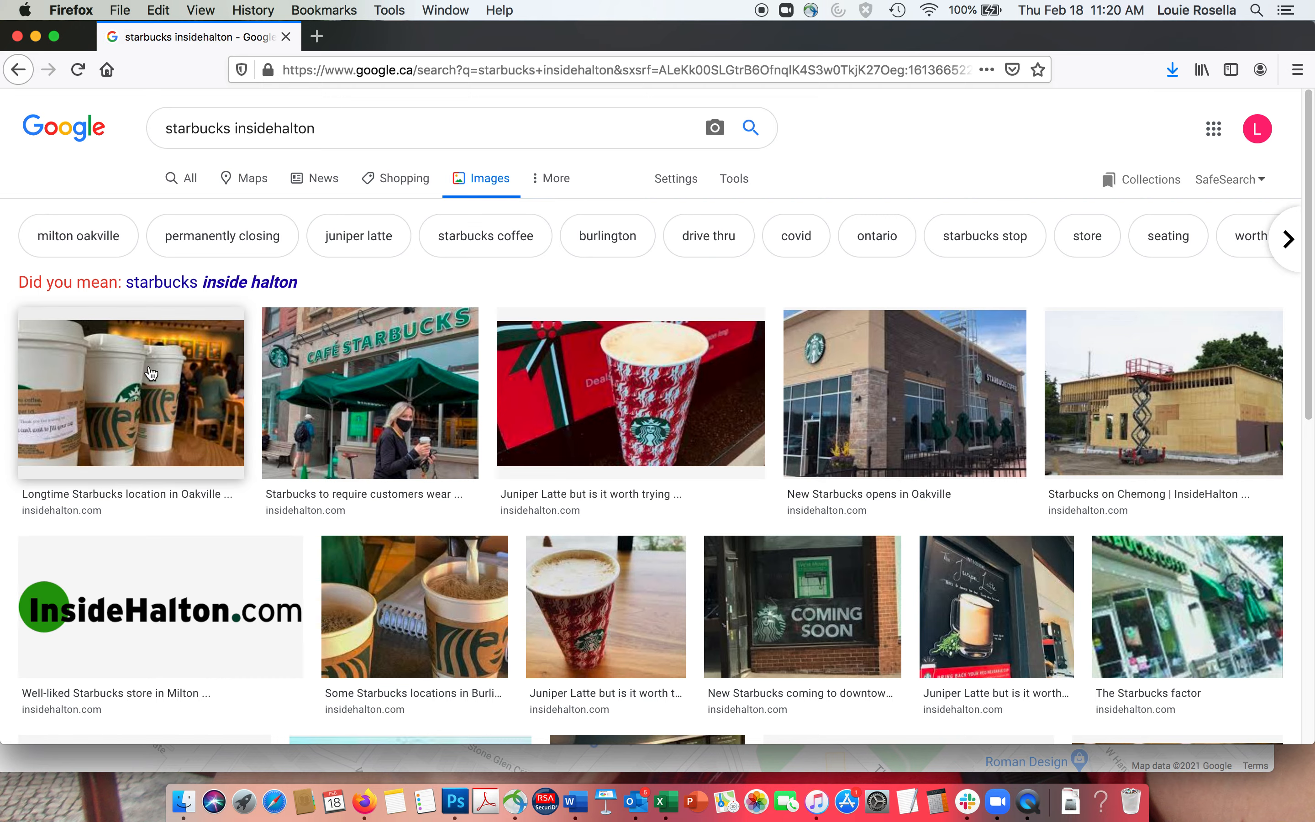
pyautogui.click(151, 373)
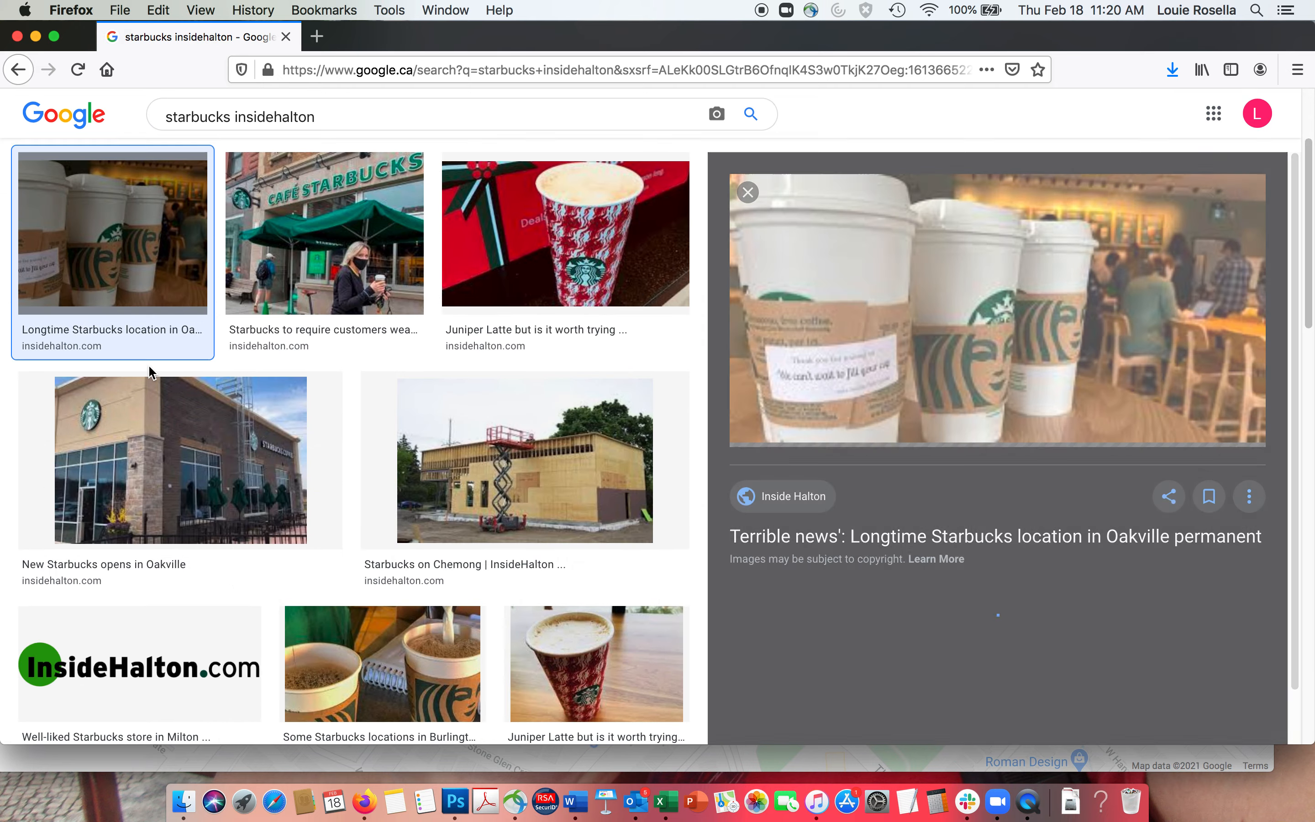
pyautogui.rightClick(945, 305)
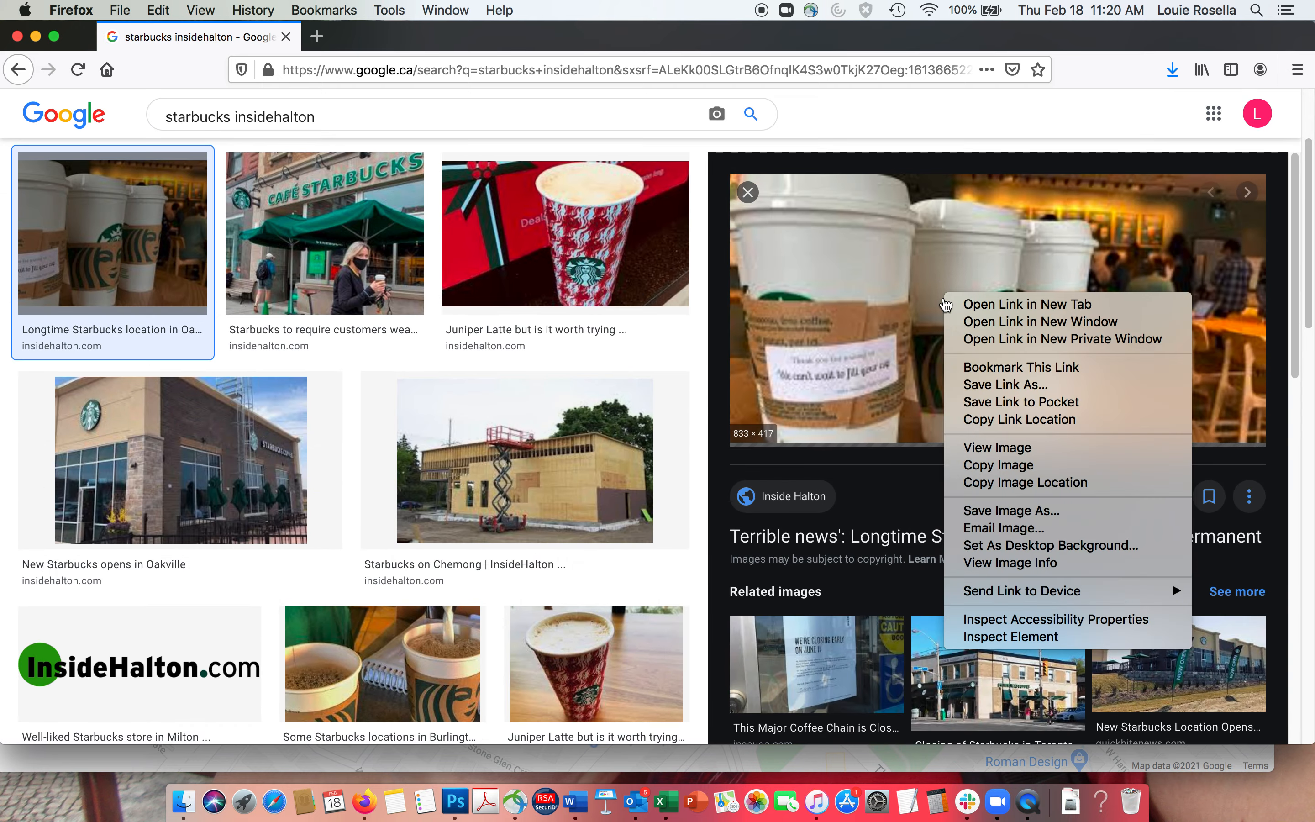
pyautogui.click(1007, 511)
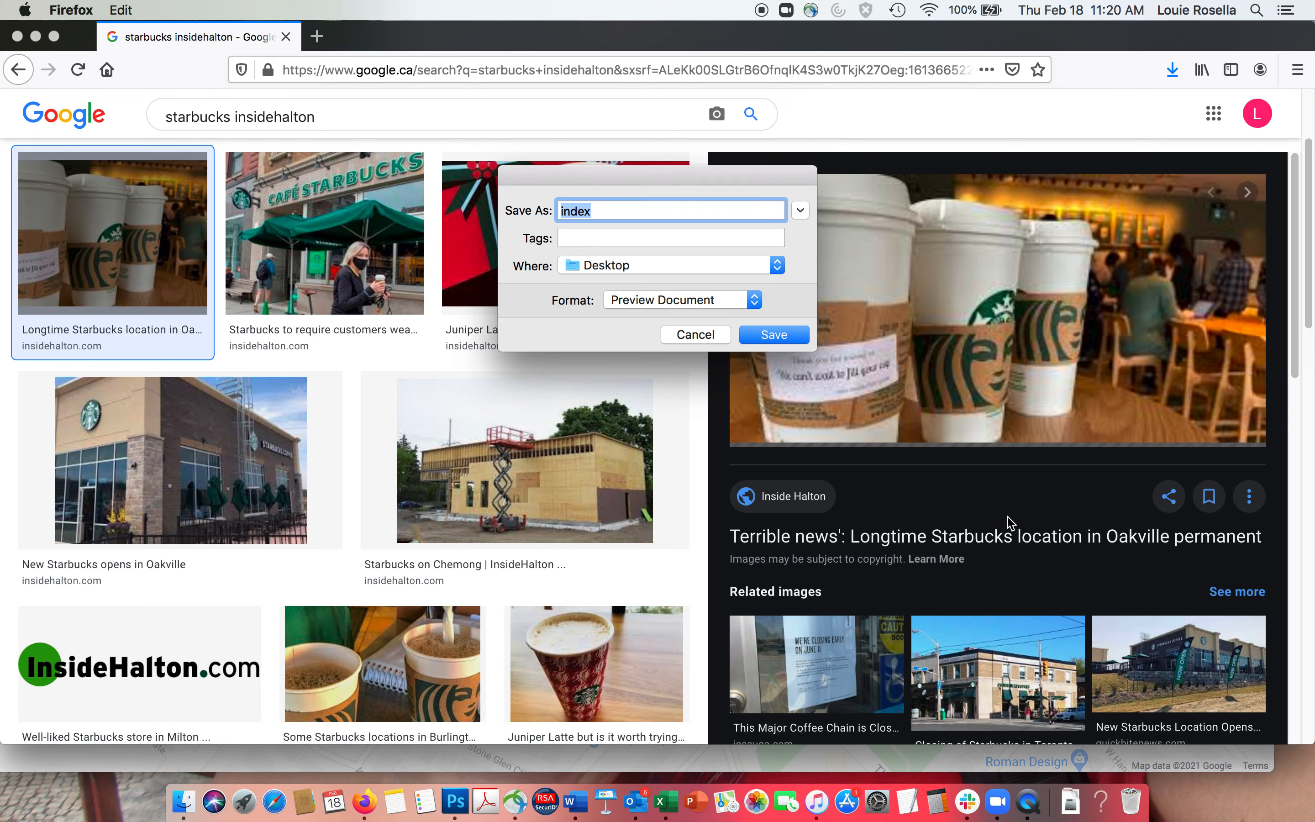
pyautogui.click(697, 333)
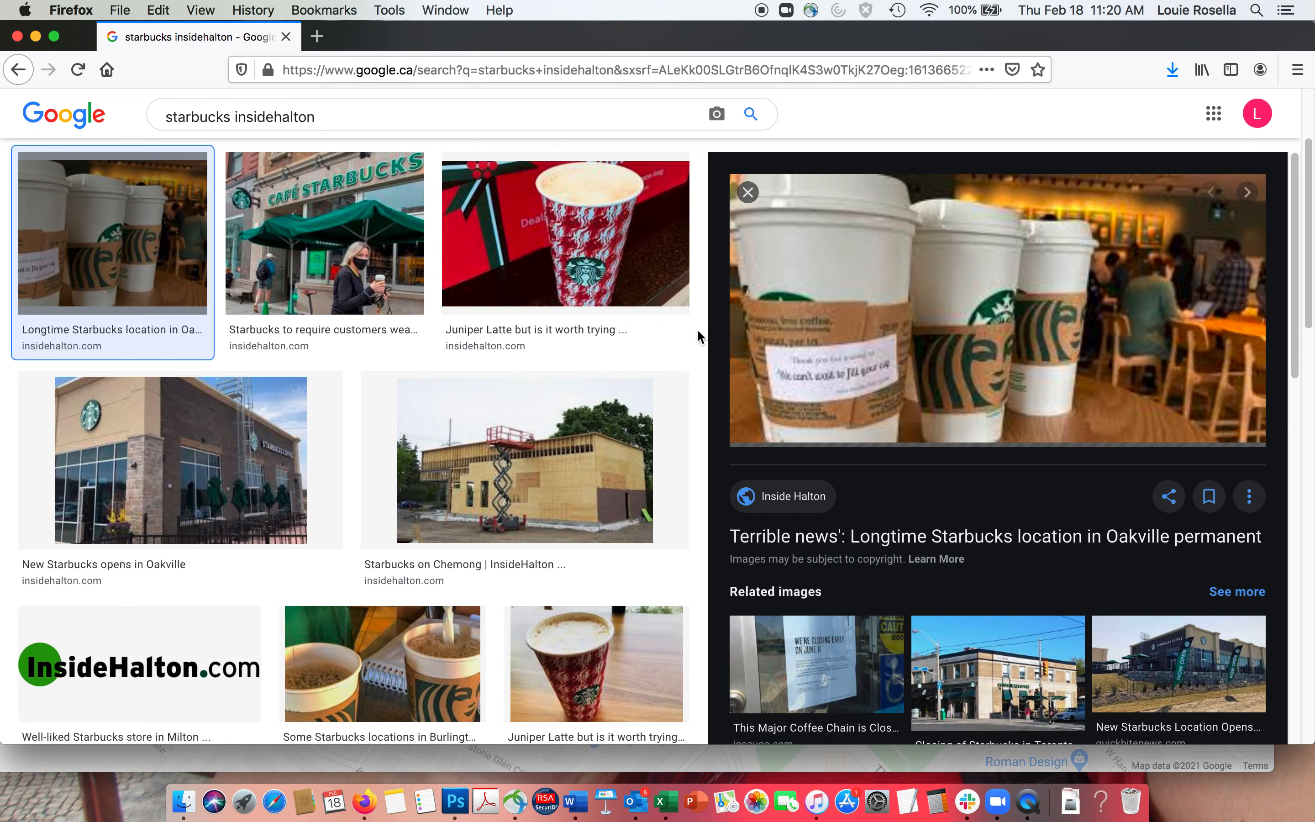
# - Open the InsideHalton article and save its Starbucks cups photo to the Desktop
pyautogui.click(1001, 275)
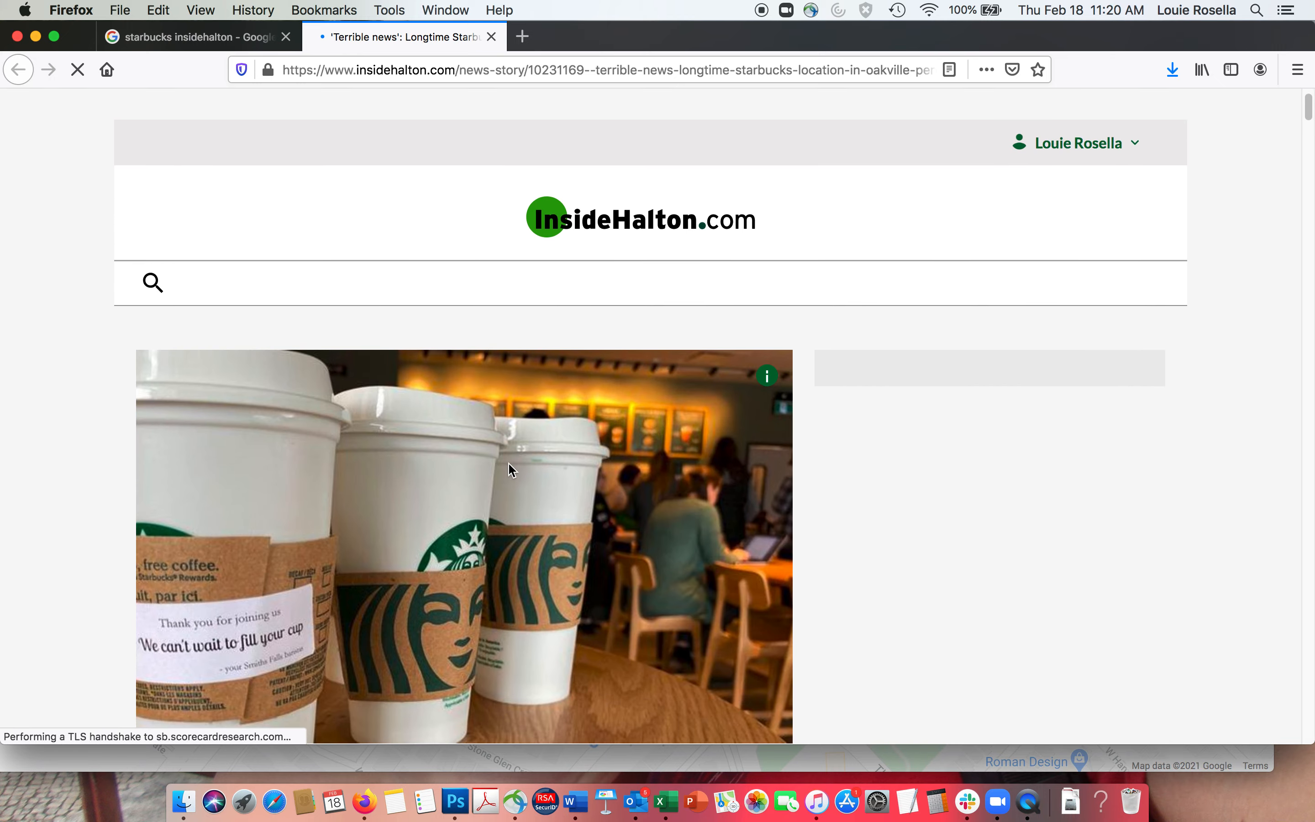
pyautogui.rightClick(509, 463)
pyautogui.click(571, 534)
pyautogui.click(754, 337)
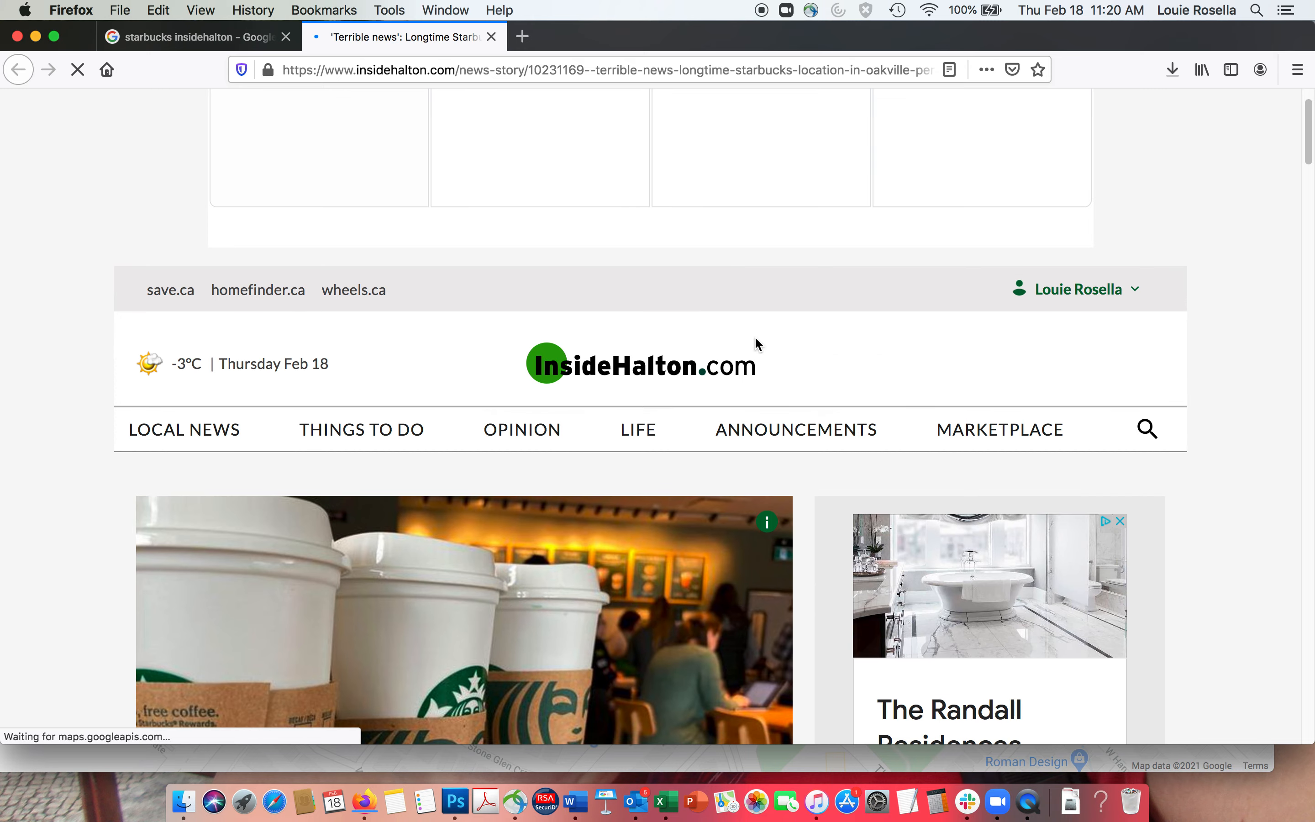
pyautogui.moveTo(74, 42); pyautogui.dragTo(285, 80)
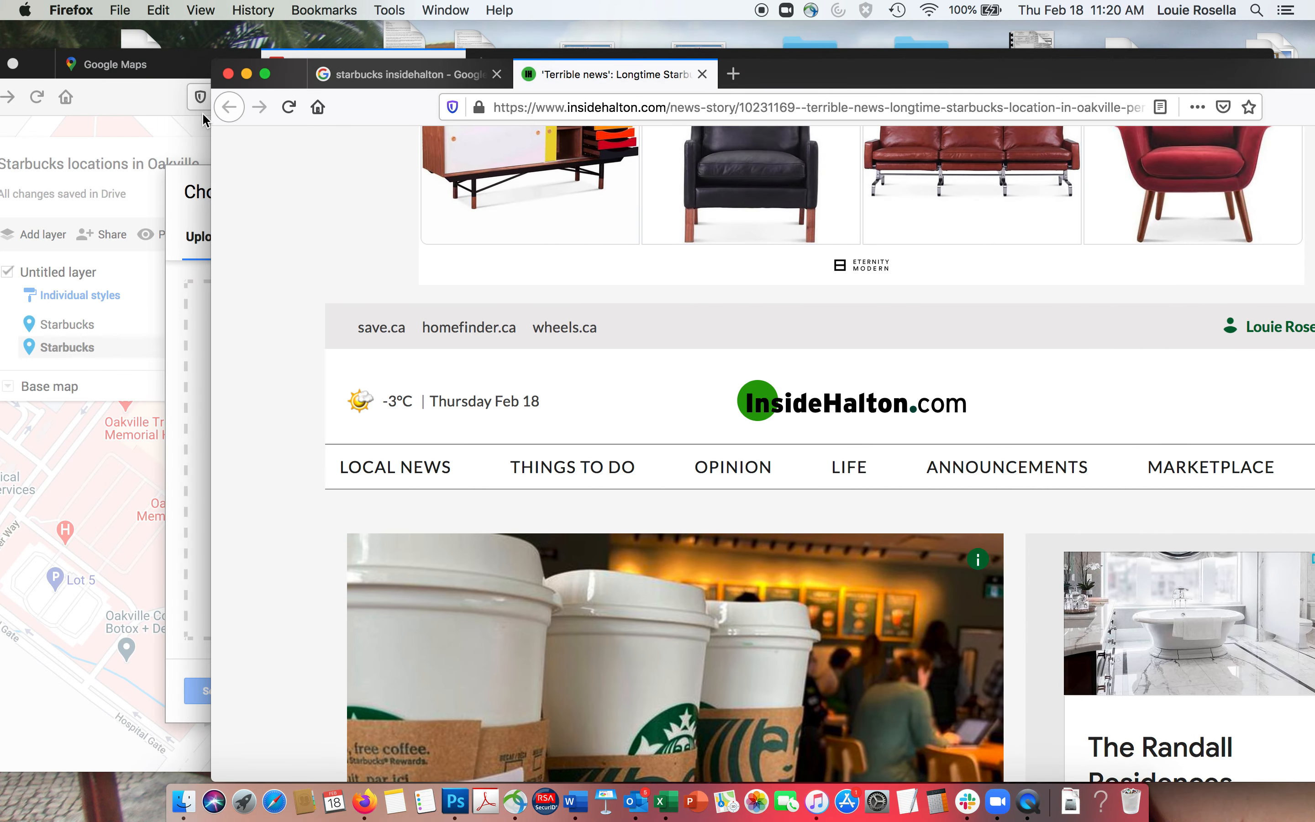
# - Upload the saved Starbucks cups photo to the Third Line pin and save it
pyautogui.click(229, 74)
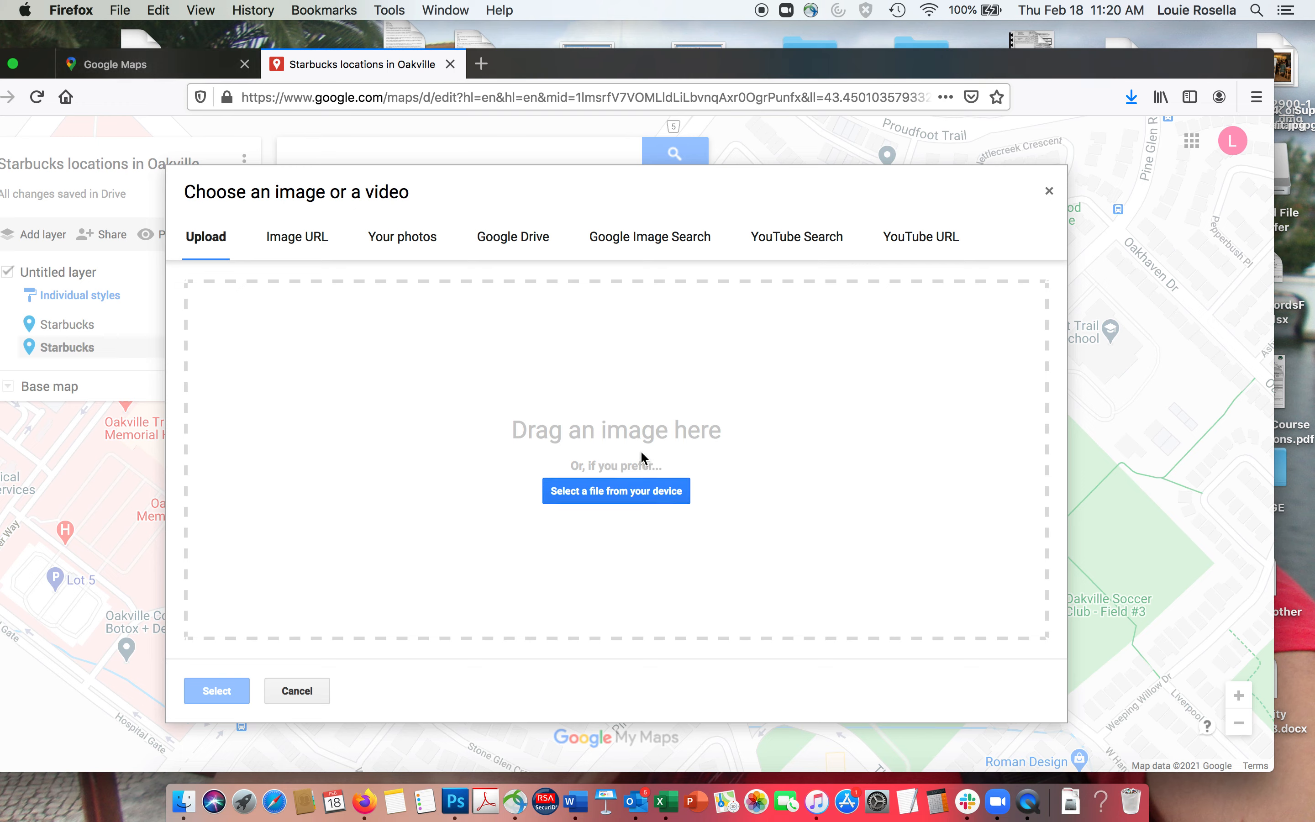
pyautogui.click(610, 501)
pyautogui.scroll(-15, 633, 338)
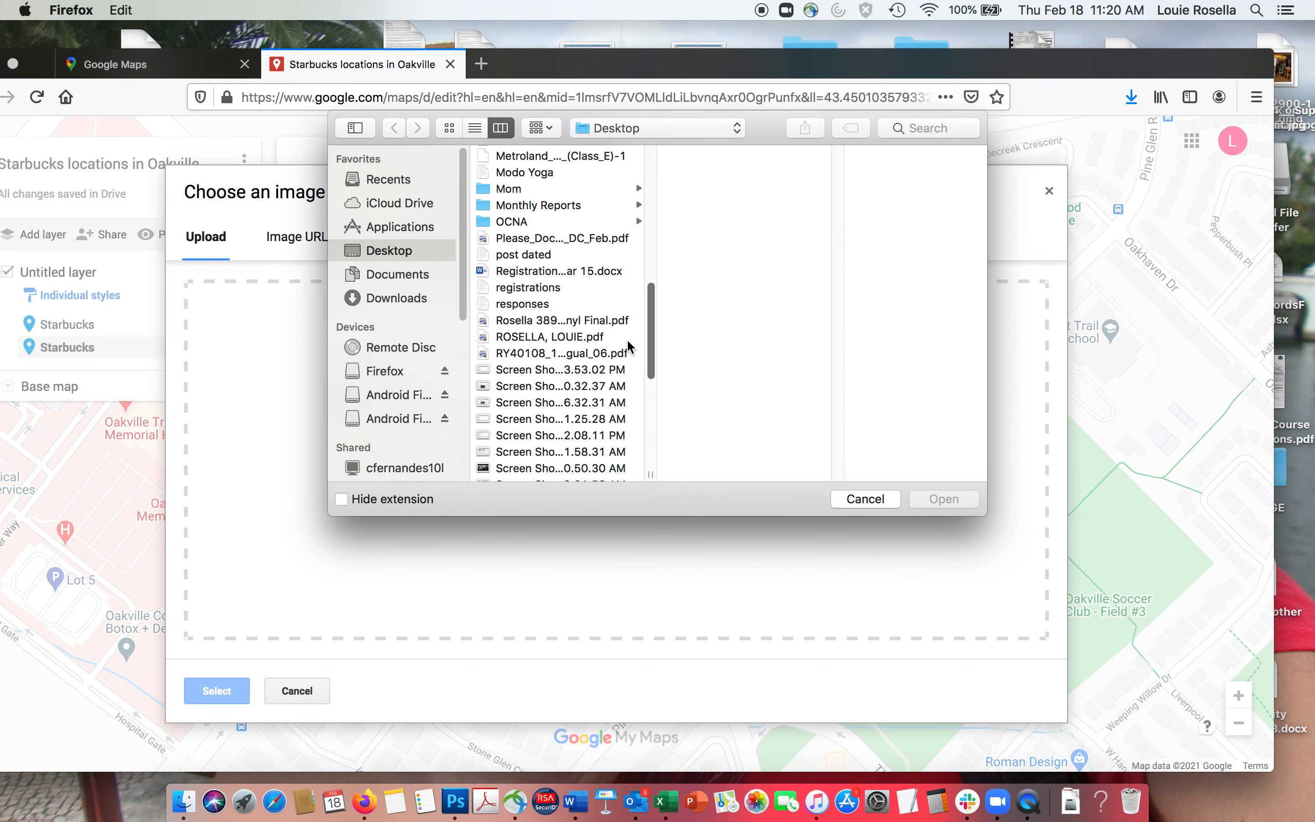
pyautogui.scroll(-5, 630, 353)
pyautogui.click(556, 409)
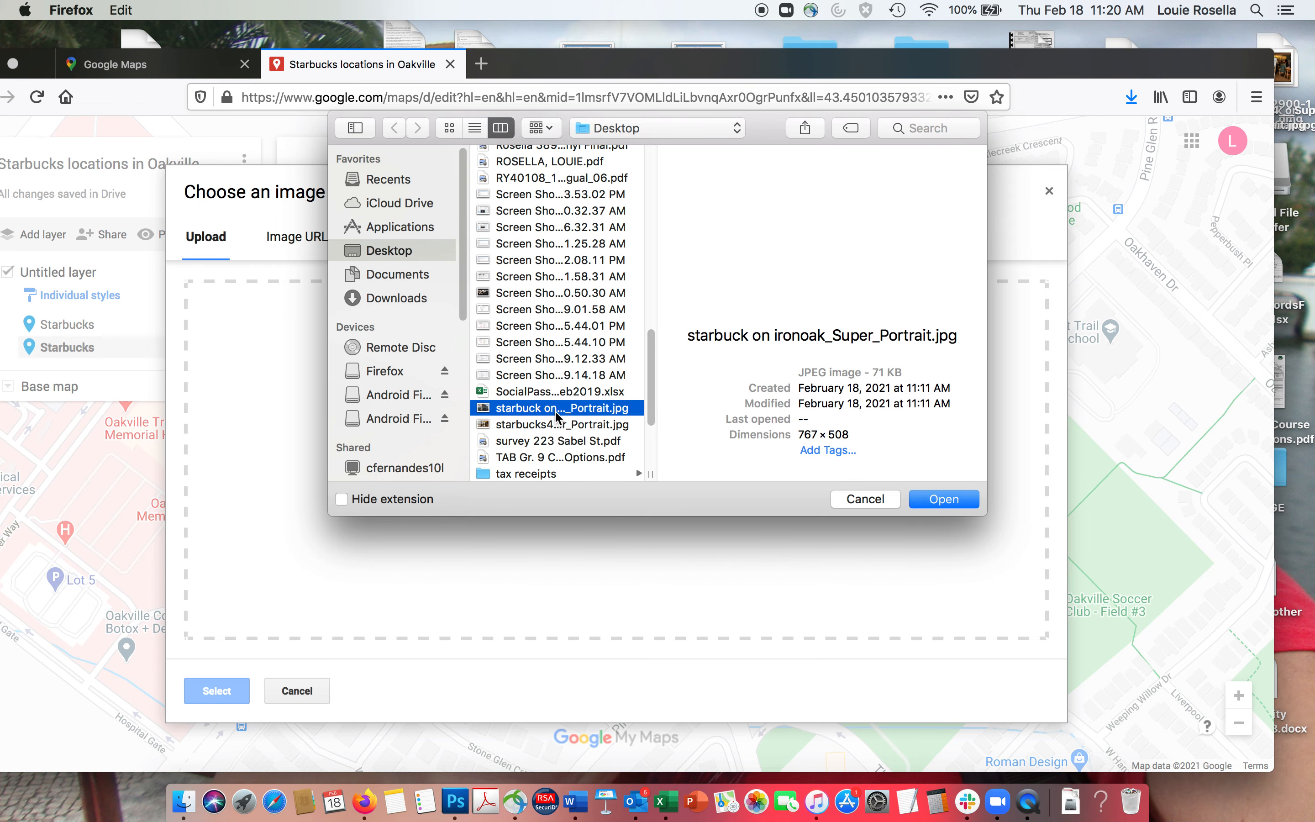
pyautogui.click(553, 423)
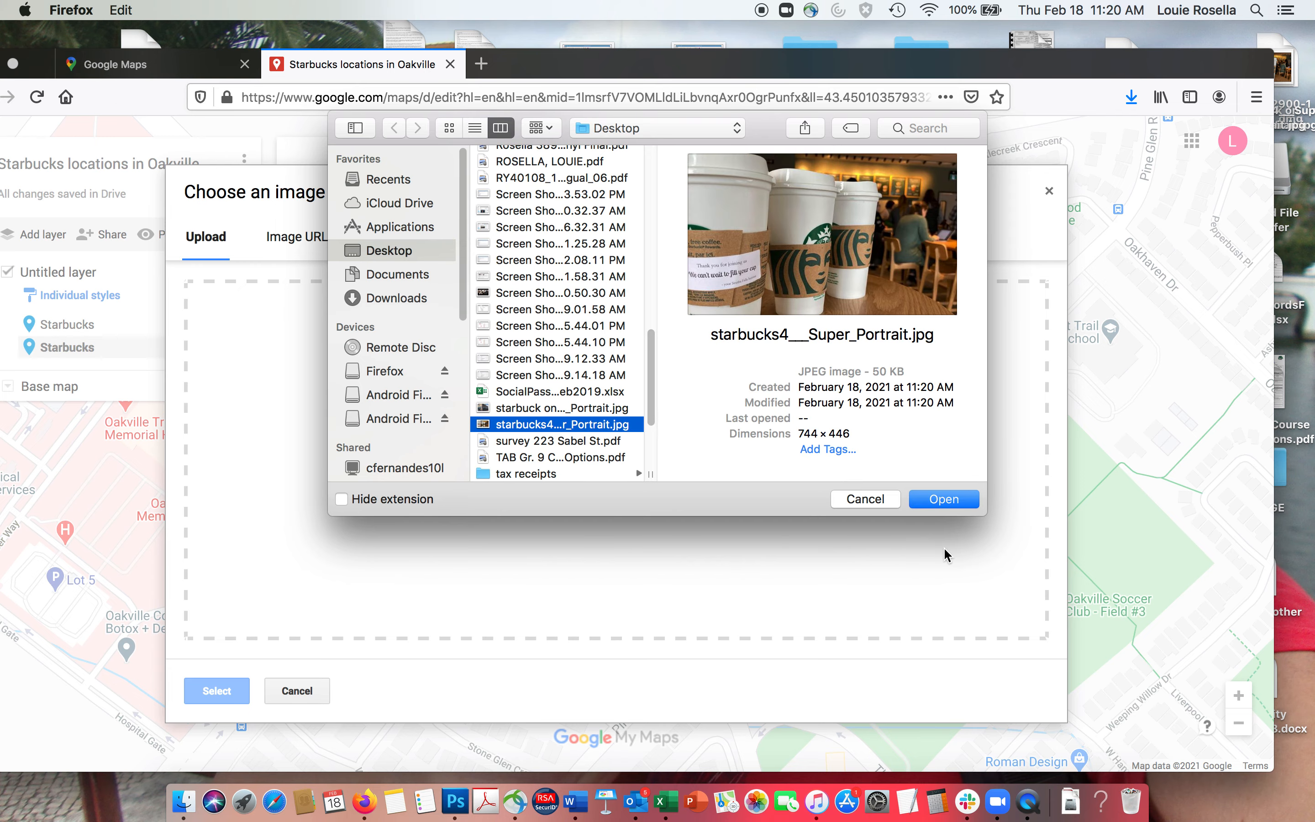
pyautogui.click(944, 499)
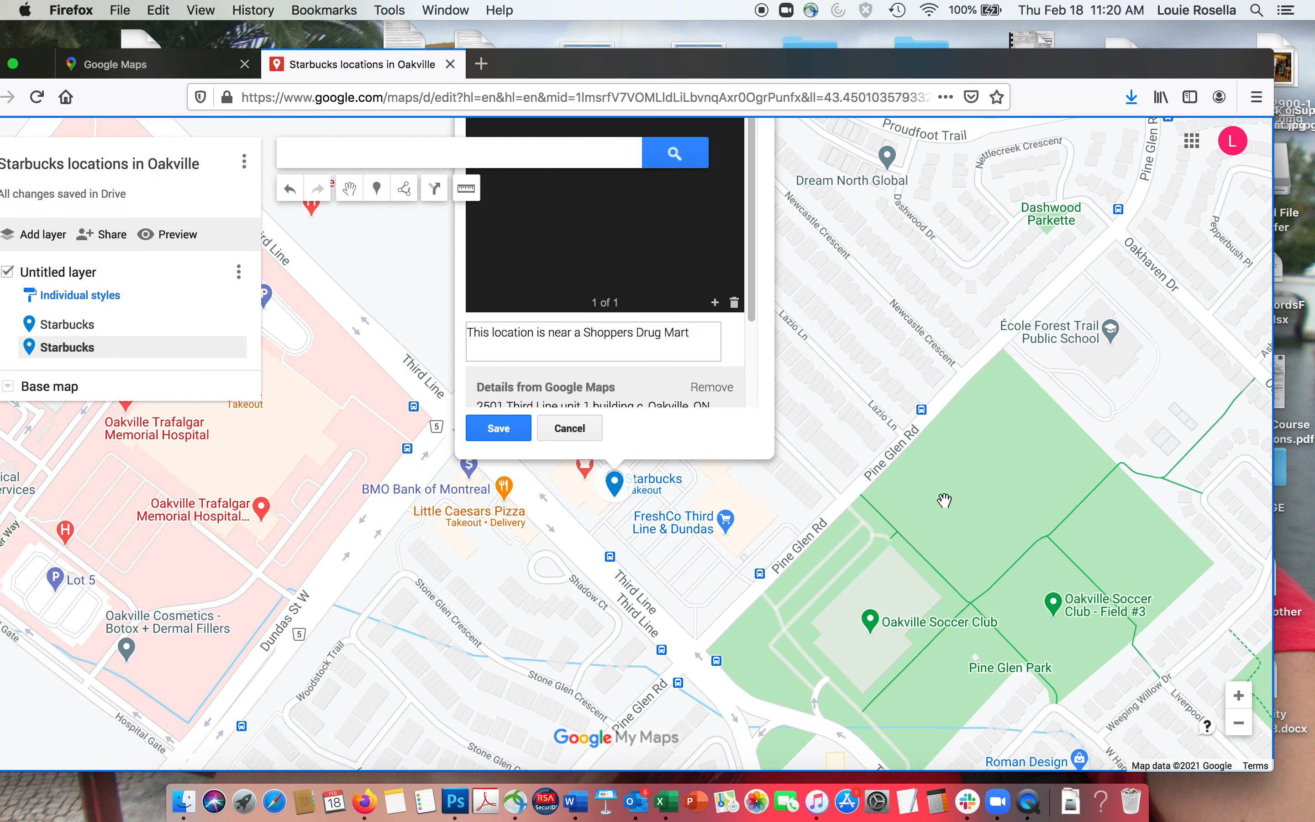
pyautogui.click(500, 432)
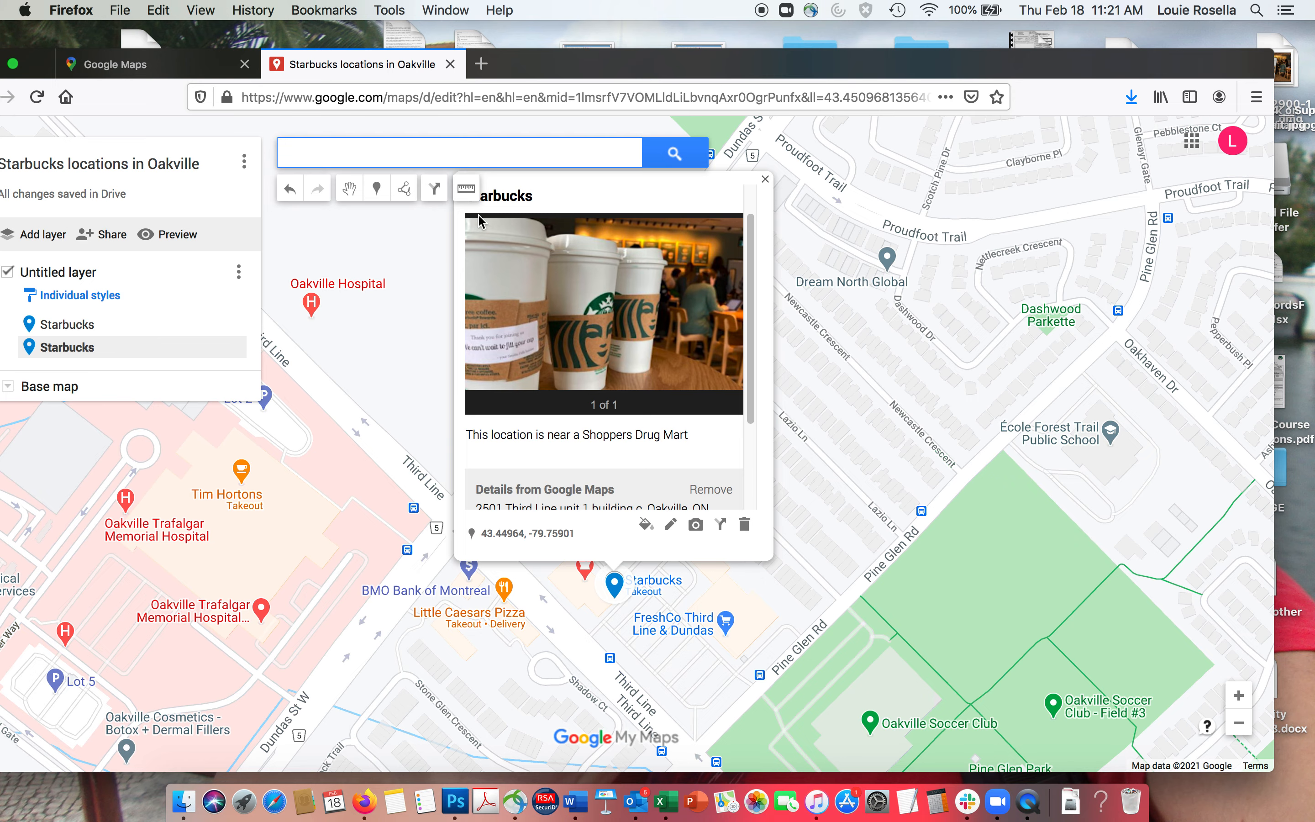
# - Retitle the pin 'Starbucks on Third Line' and save
pyautogui.click(520, 191)
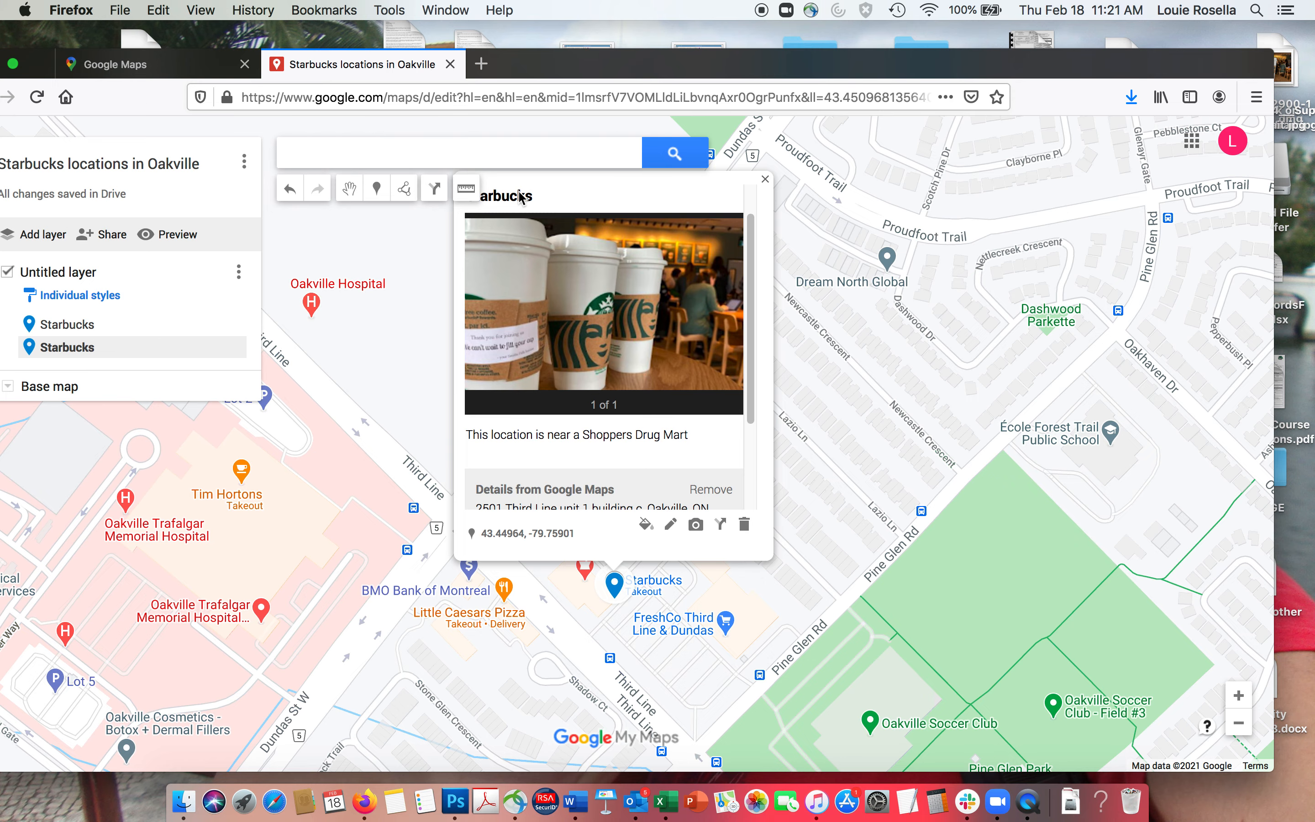
pyautogui.click(670, 525)
pyautogui.click(563, 196)
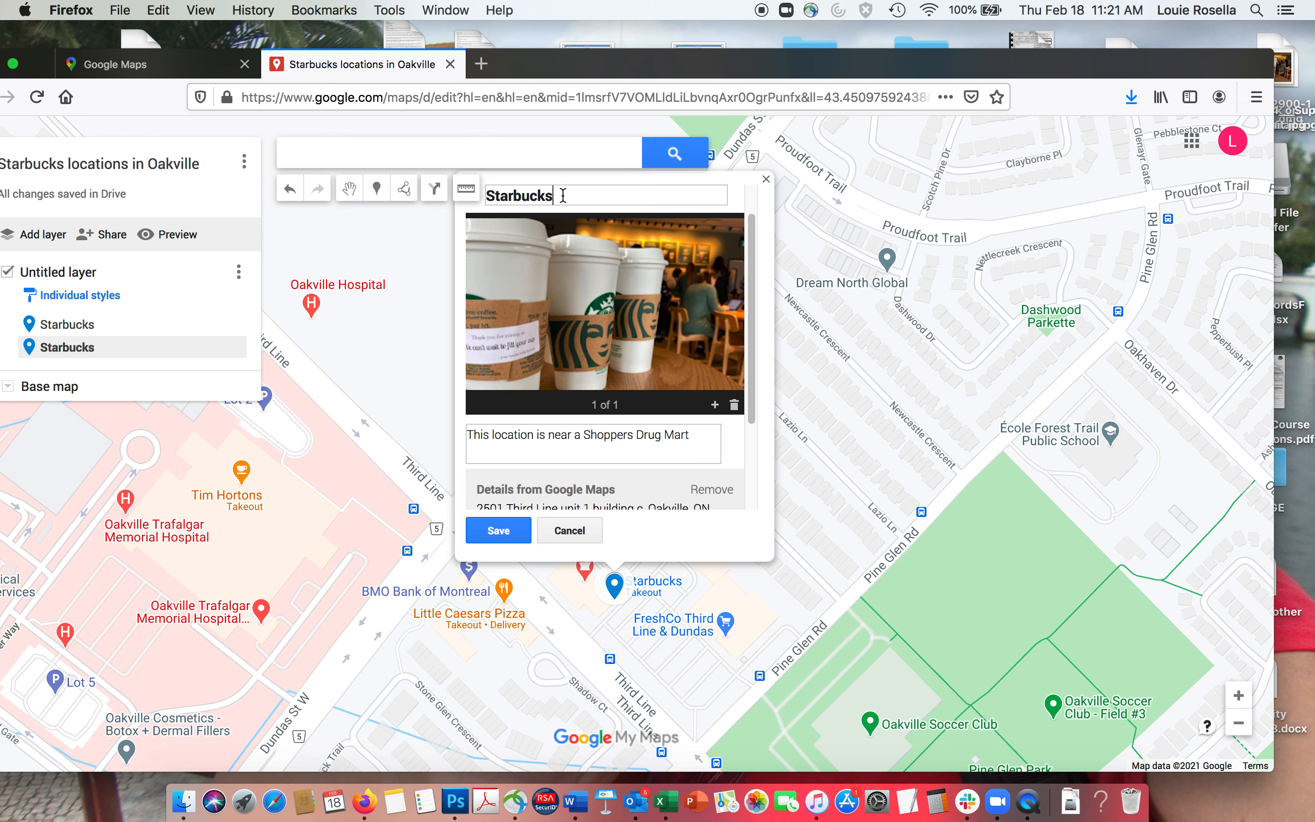
pyautogui.write('on Third Line')
pyautogui.click(504, 535)
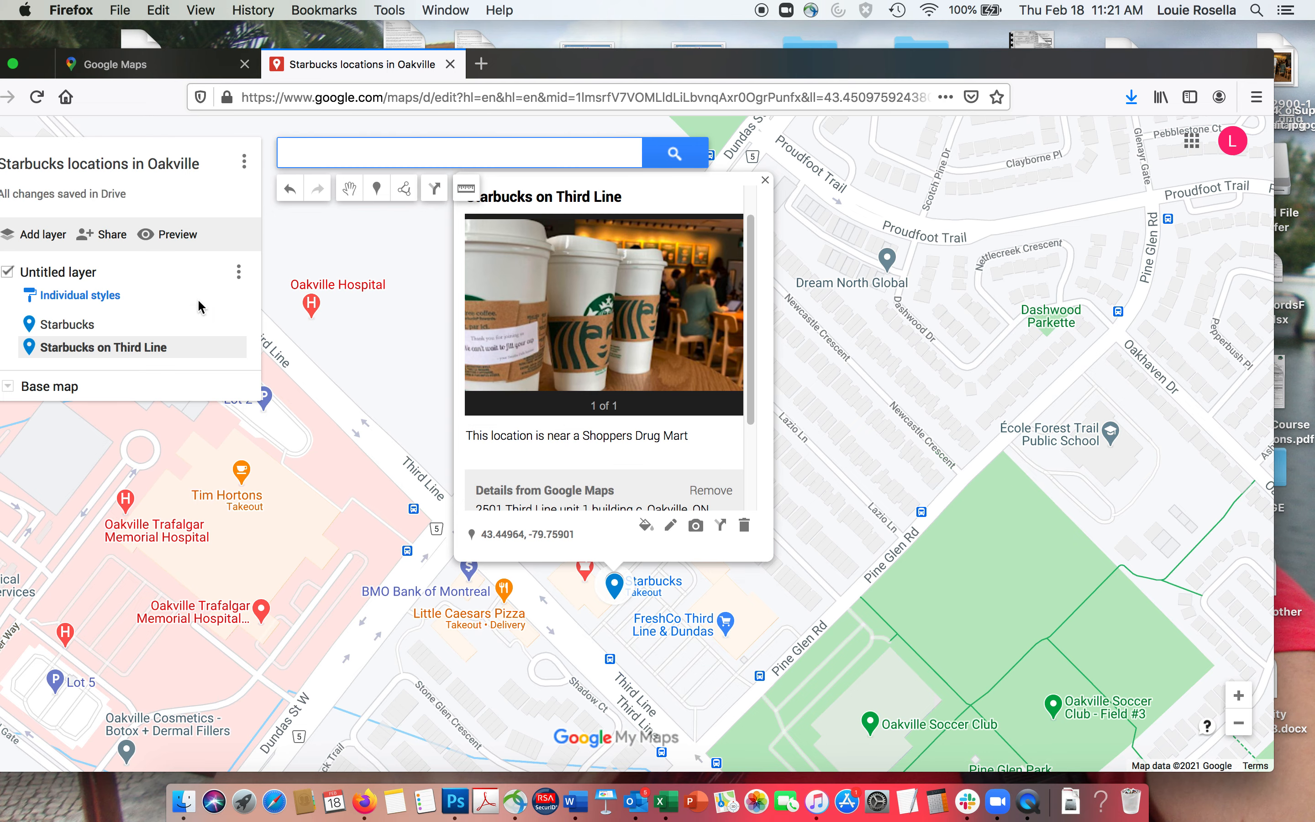
# - Add the North Service Road West Starbucks and title it 'Starbucks on North Service Road'
pyautogui.write('starbucks')
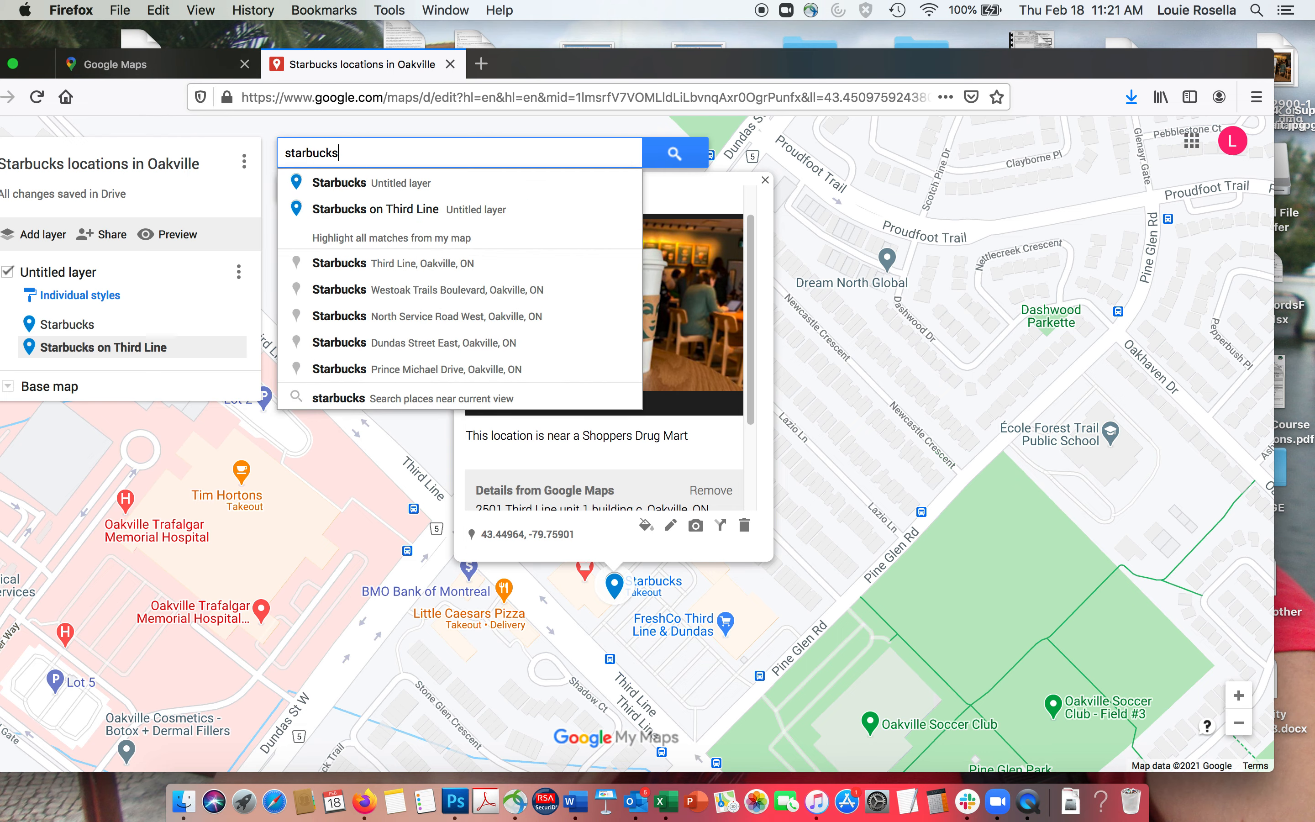
pyautogui.click(413, 316)
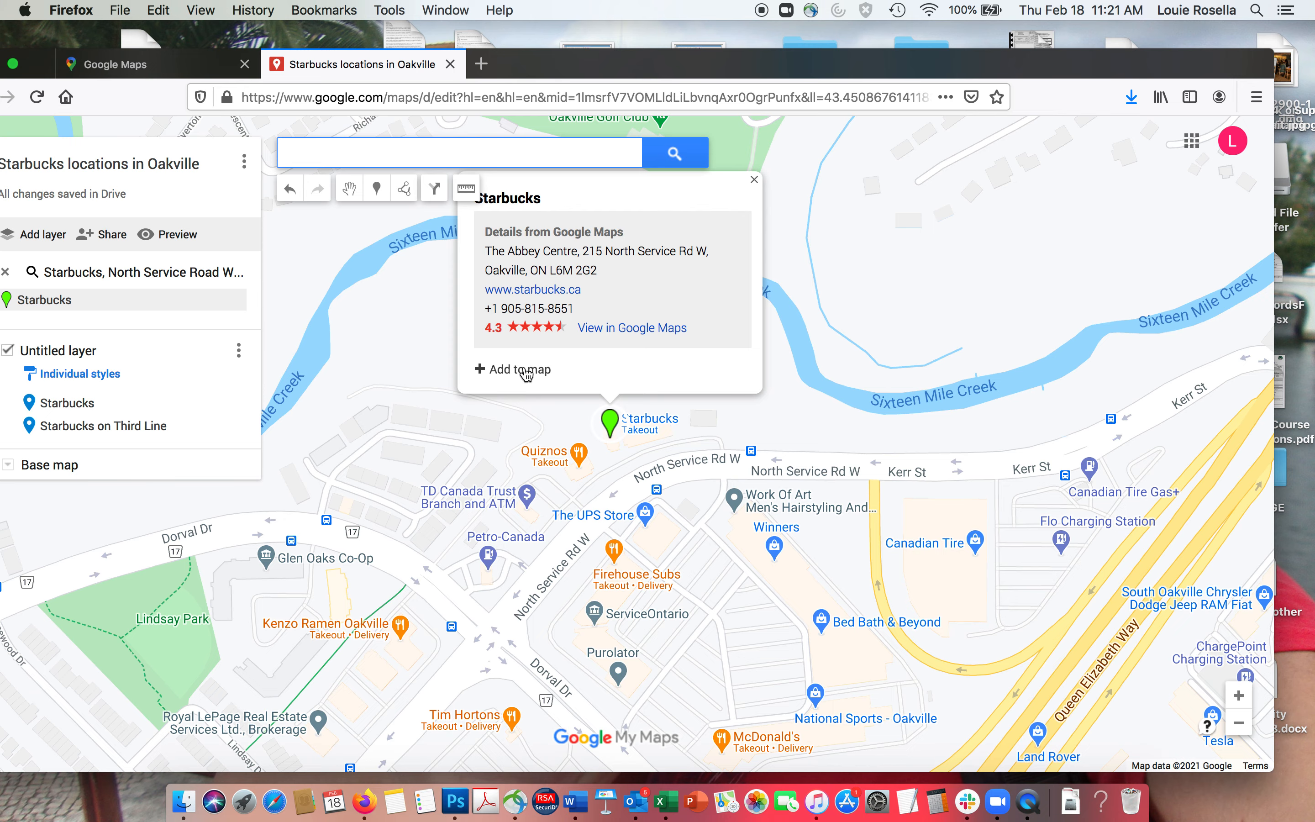
pyautogui.click(519, 369)
pyautogui.click(666, 417)
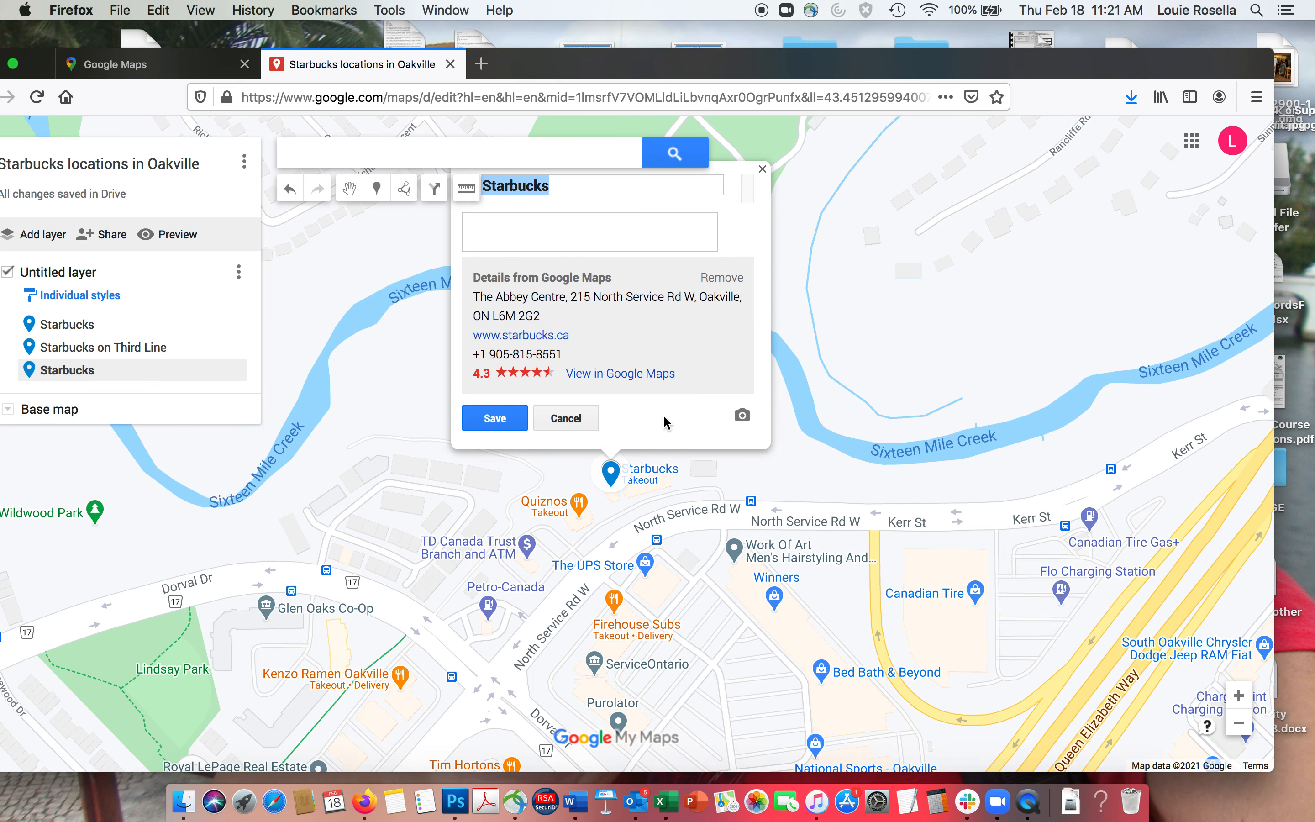
pyautogui.click(583, 191)
pyautogui.write('on North Service Road')
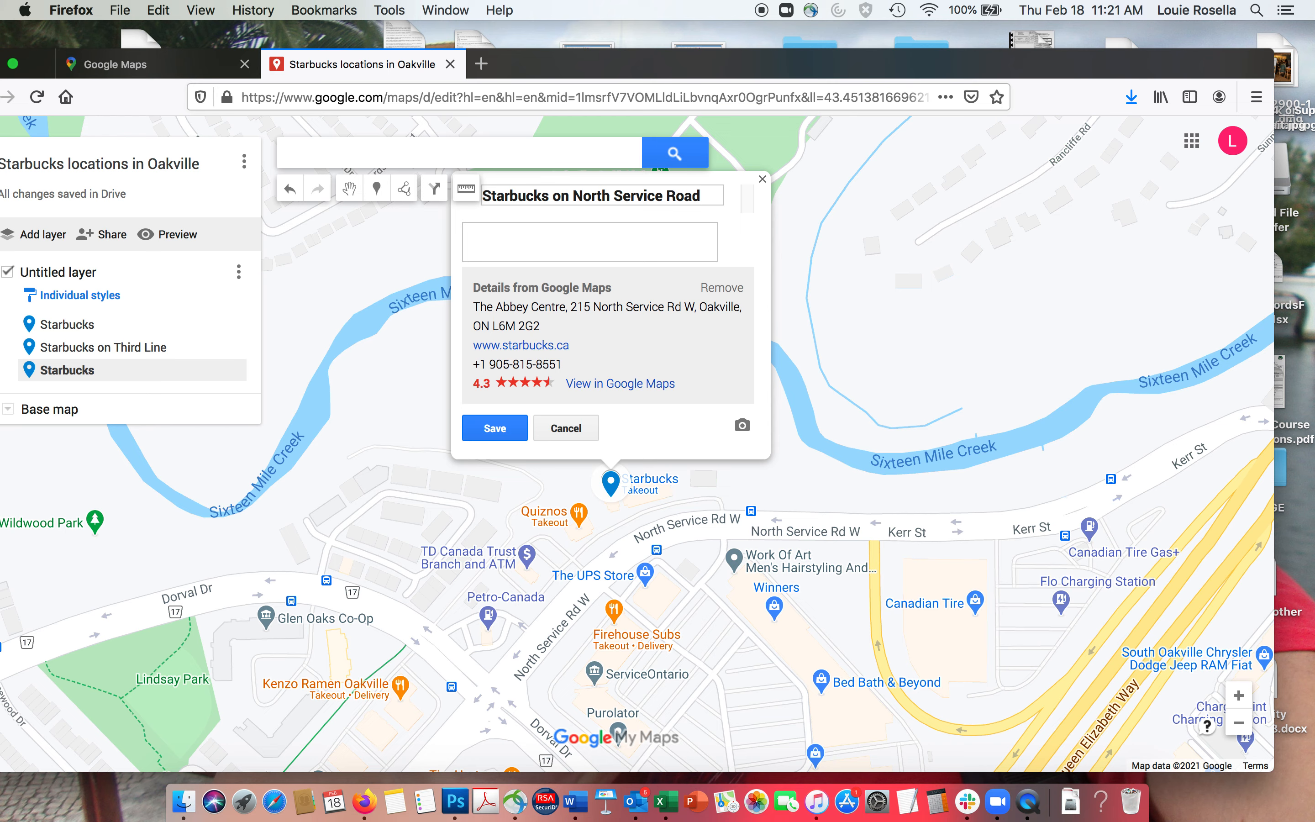
# - Describe the pin 'Close to TD Bank', save it, and begin a new 'star' search
pyautogui.click(523, 237)
pyautogui.write('Close t')
pyautogui.write('o TD Bank')
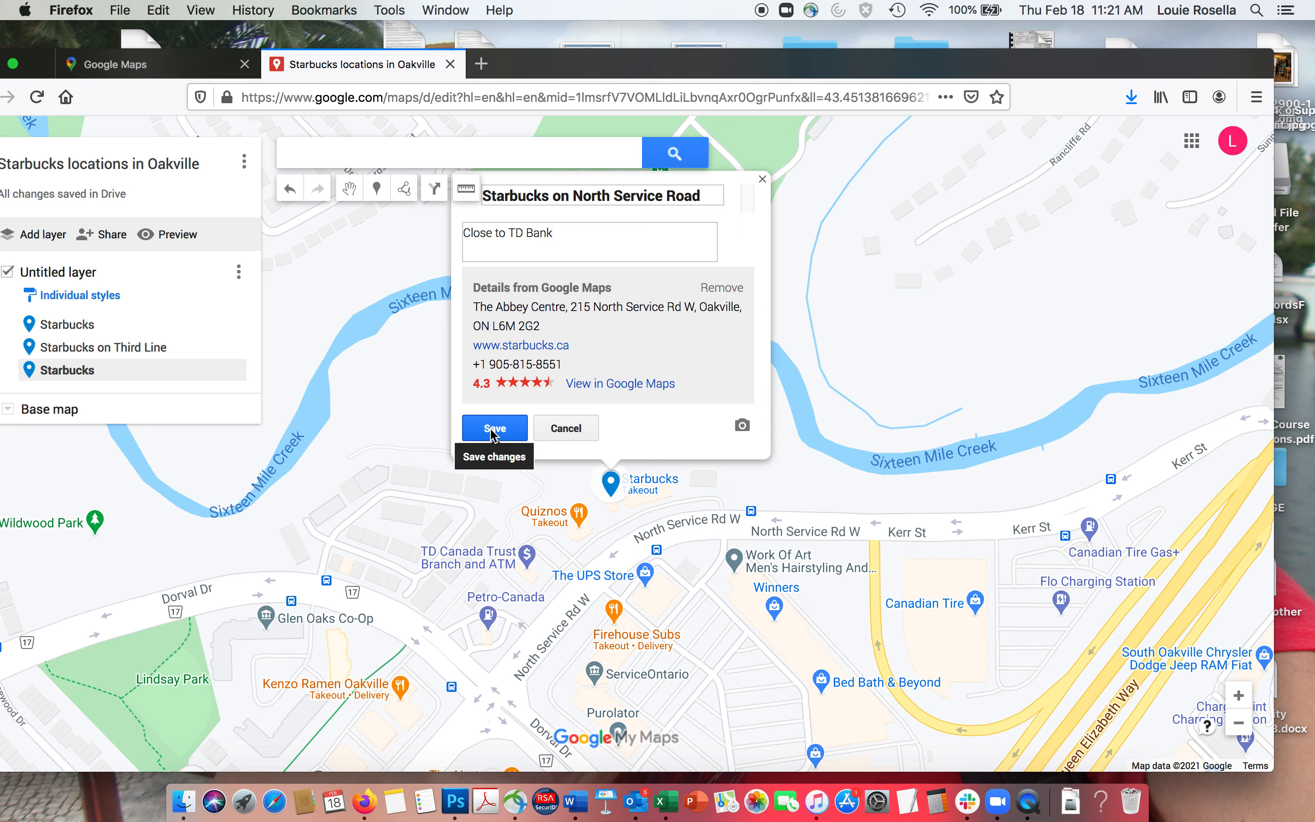
pyautogui.click(493, 429)
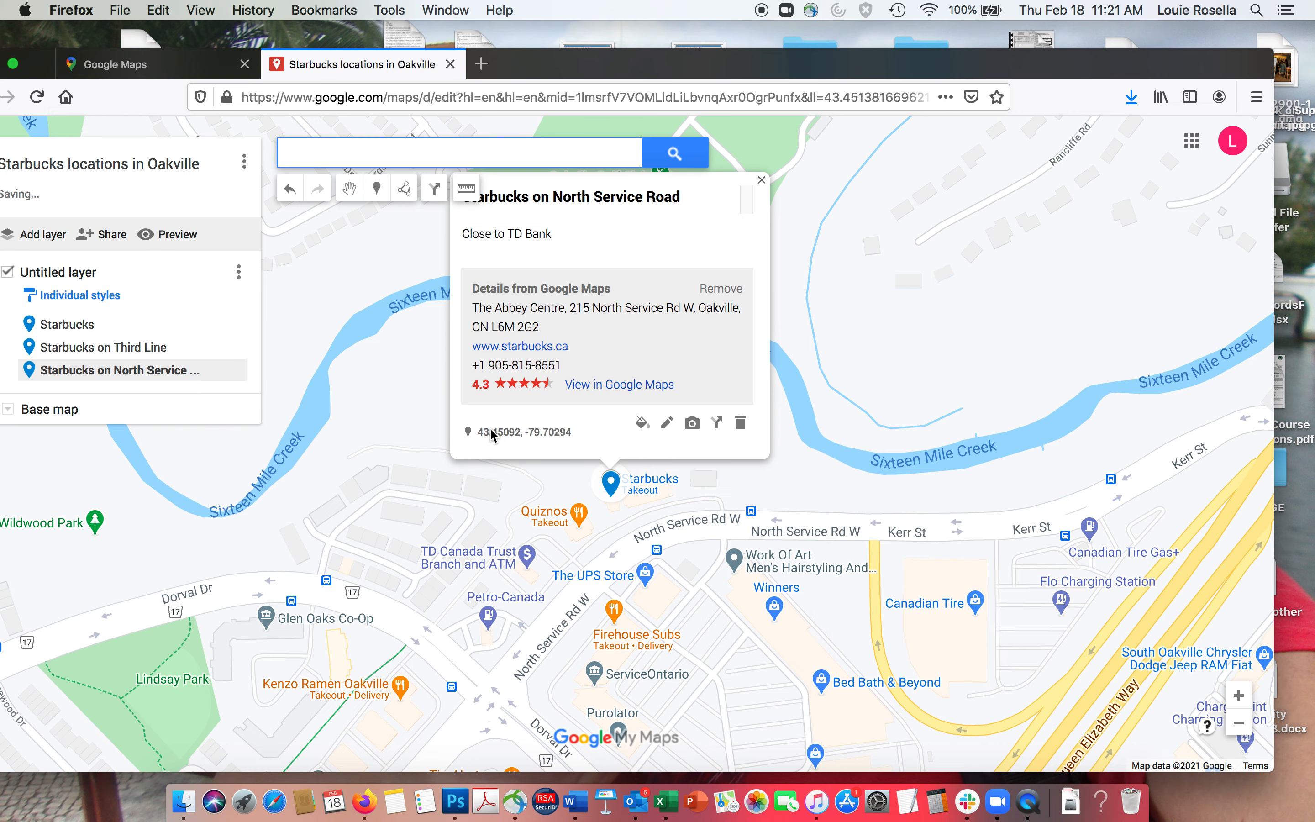
pyautogui.click(323, 150)
pyautogui.write('star')
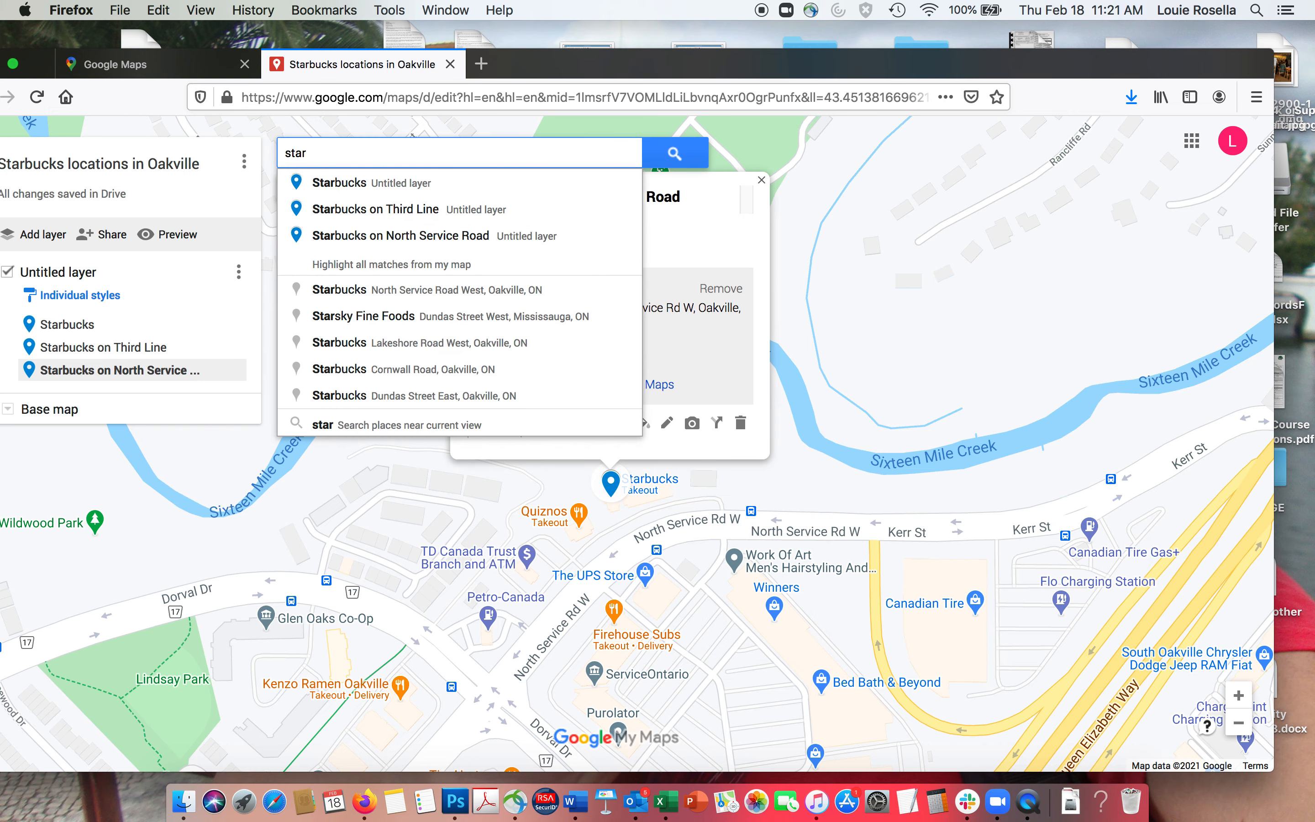
# - Search for starbucks and add the Cornwall Road location to the map as a pin
pyautogui.write('ucks')
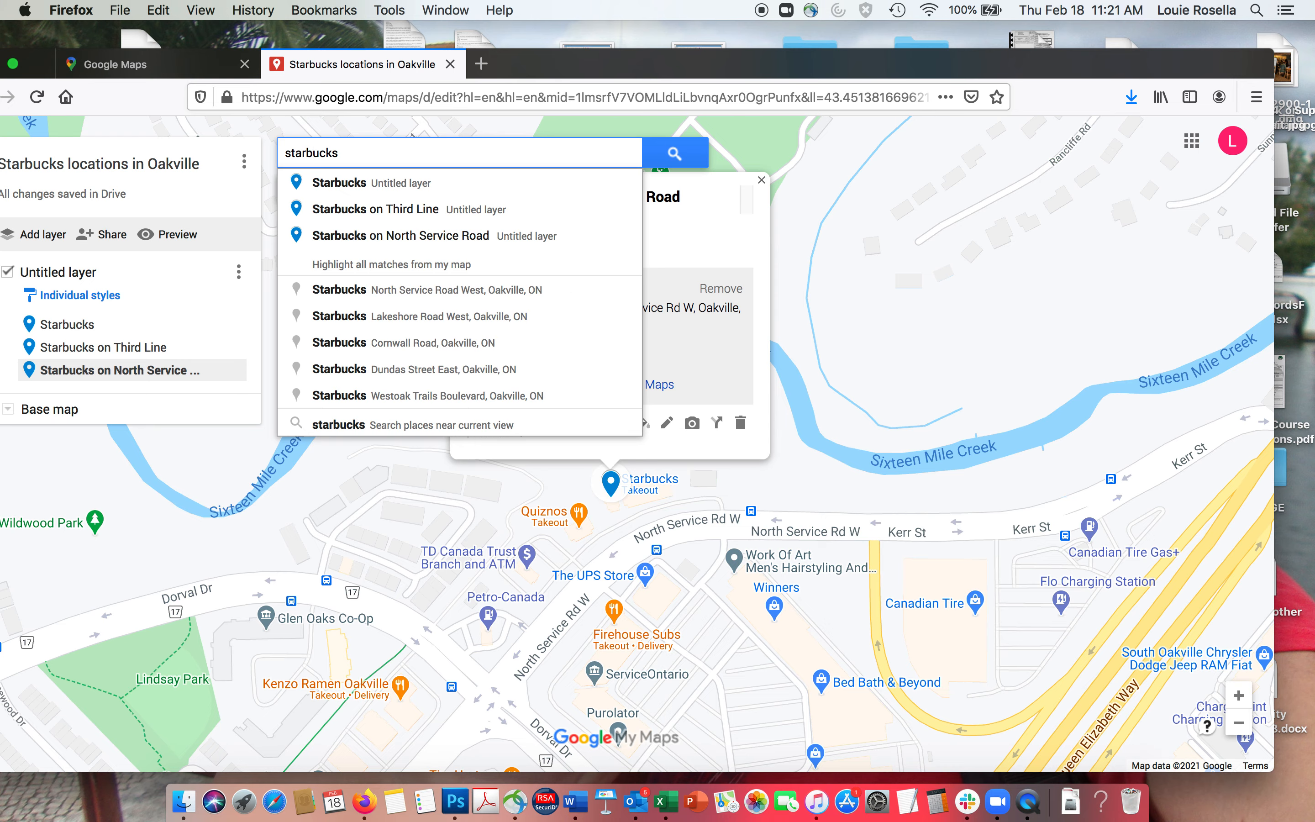
pyautogui.click(375, 342)
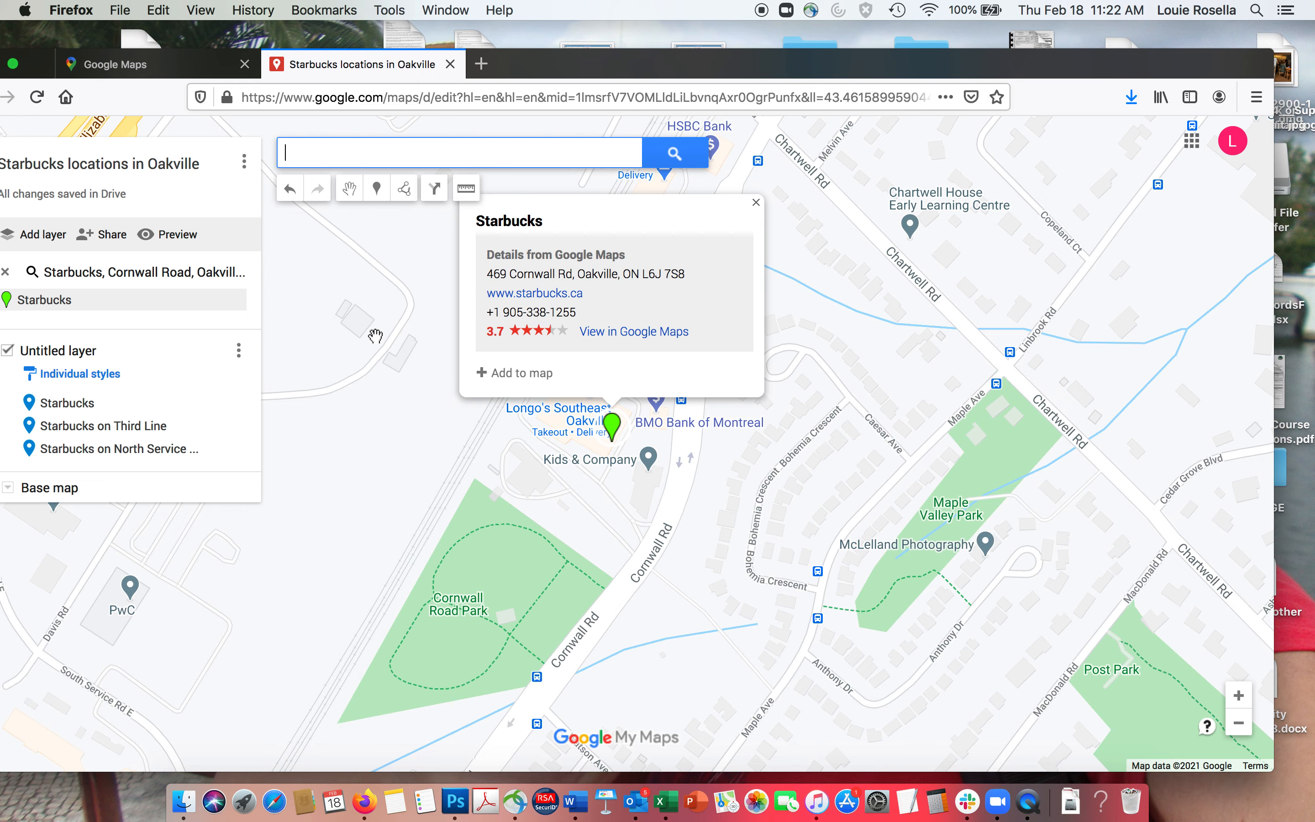
pyautogui.click(522, 373)
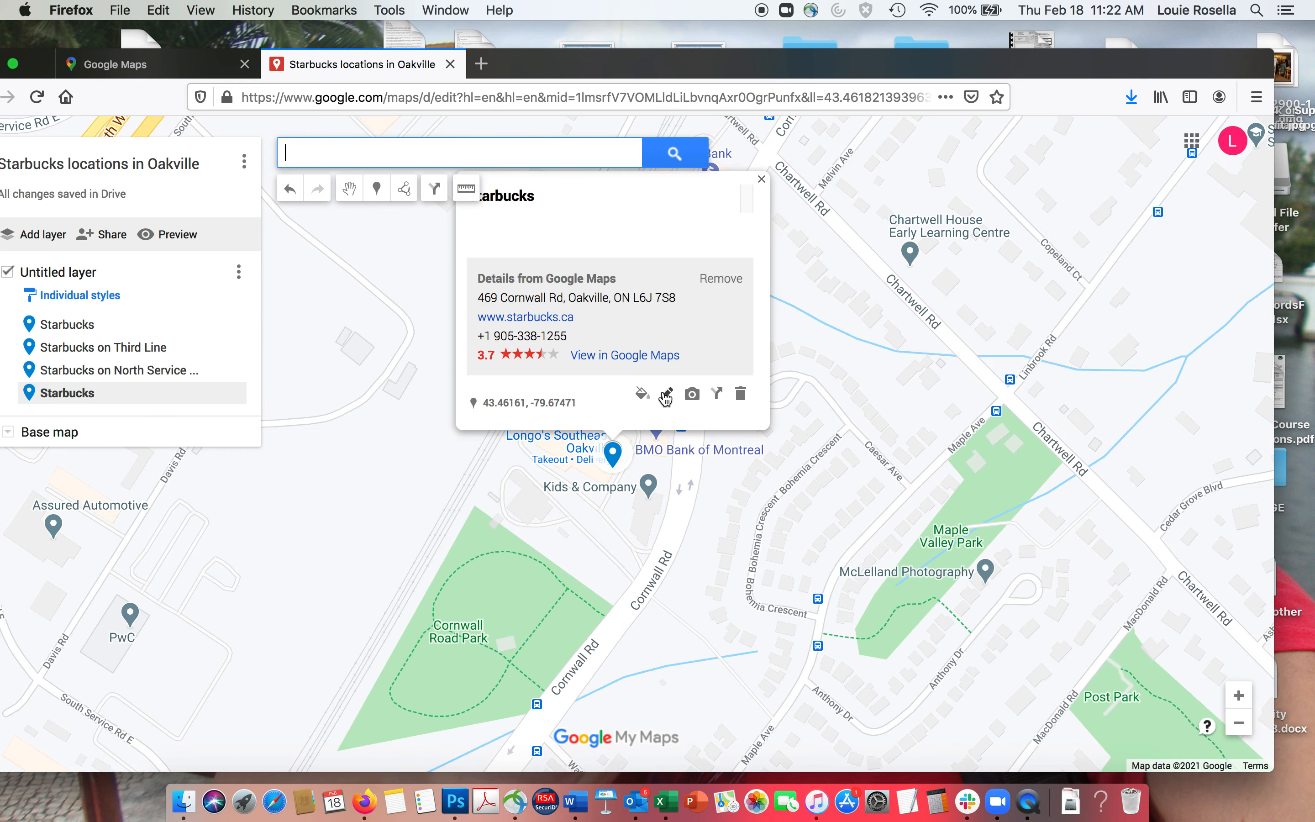
# - Rename the pin 'Starbucks at Longo's' with description 'Located in the grocery store' and save
pyautogui.click(666, 393)
pyautogui.click(572, 195)
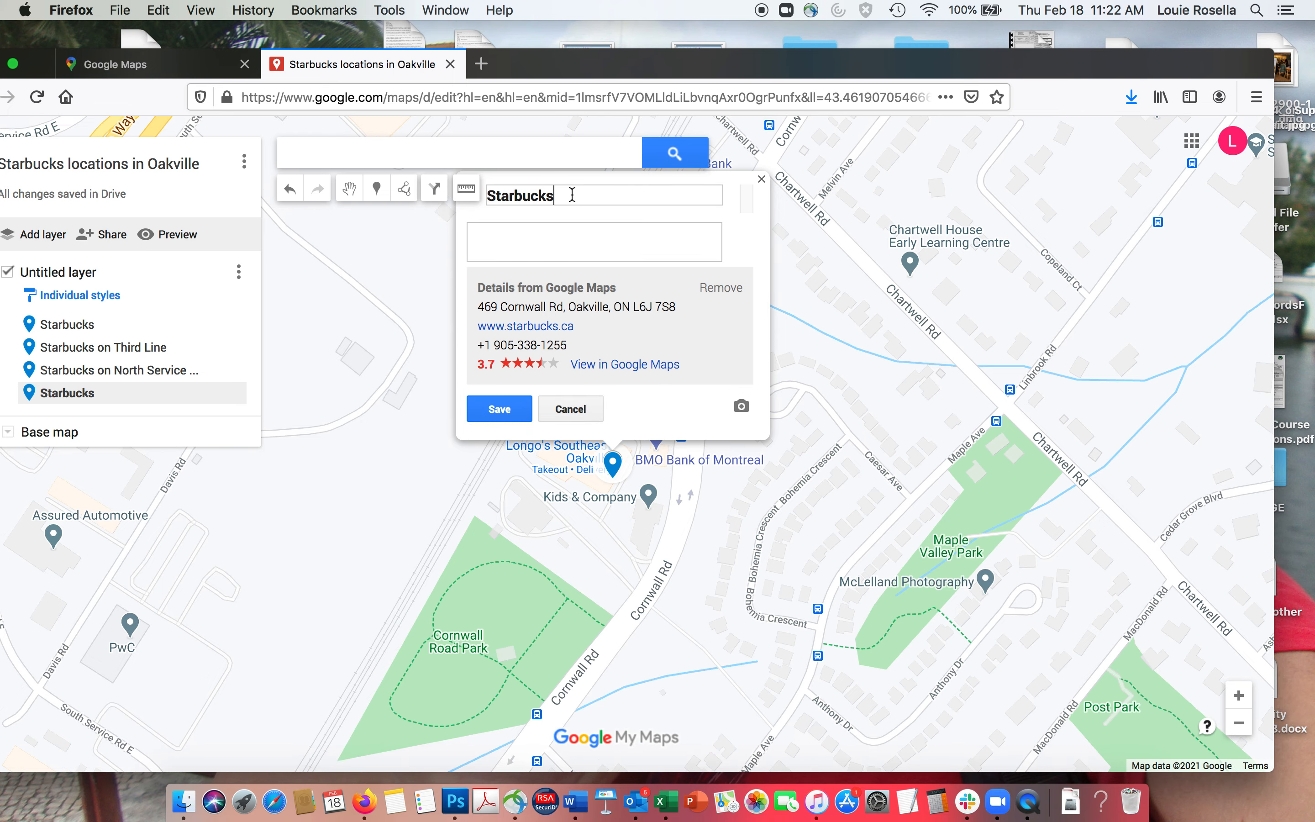
pyautogui.write("at Longo's")
pyautogui.click(523, 231)
pyautogui.write('Located in the grocery store')
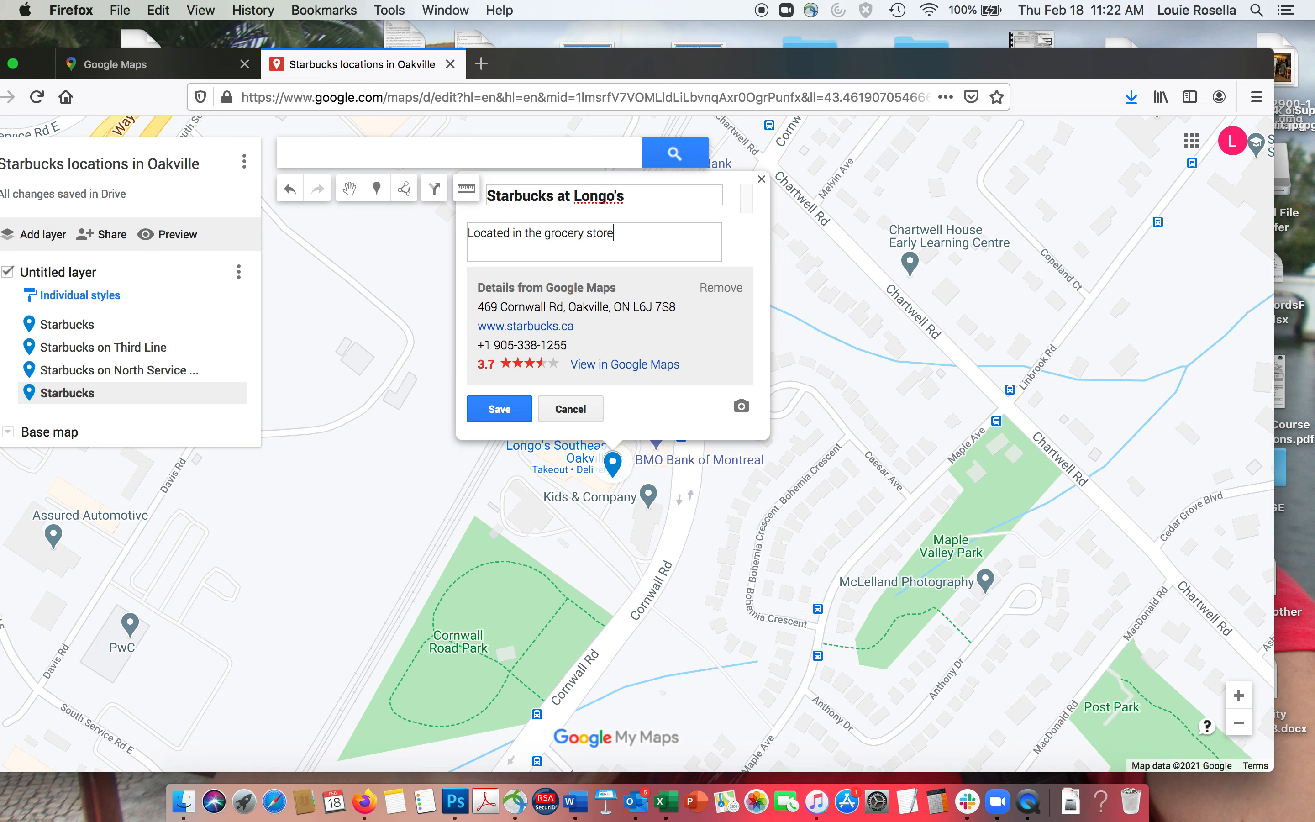
pyautogui.click(498, 409)
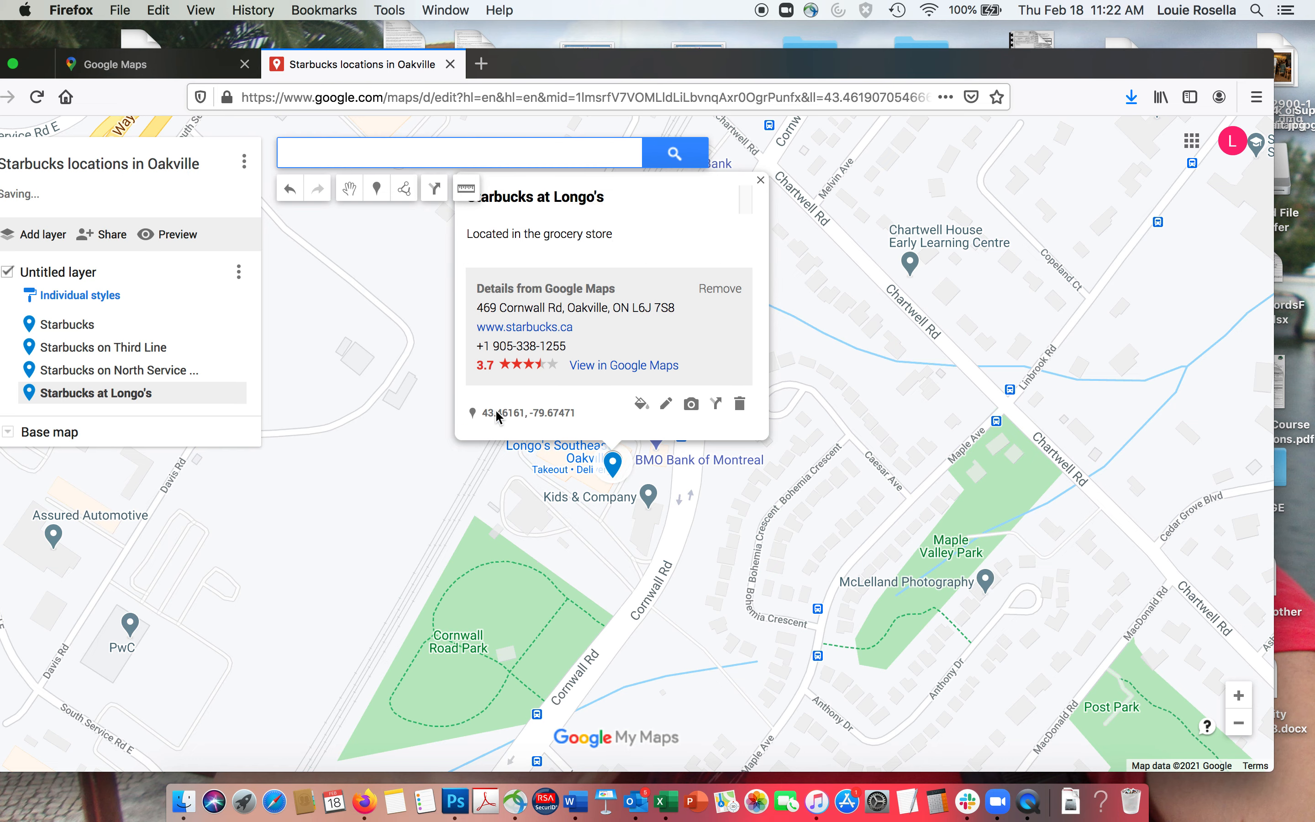
pyautogui.write('starbucks')
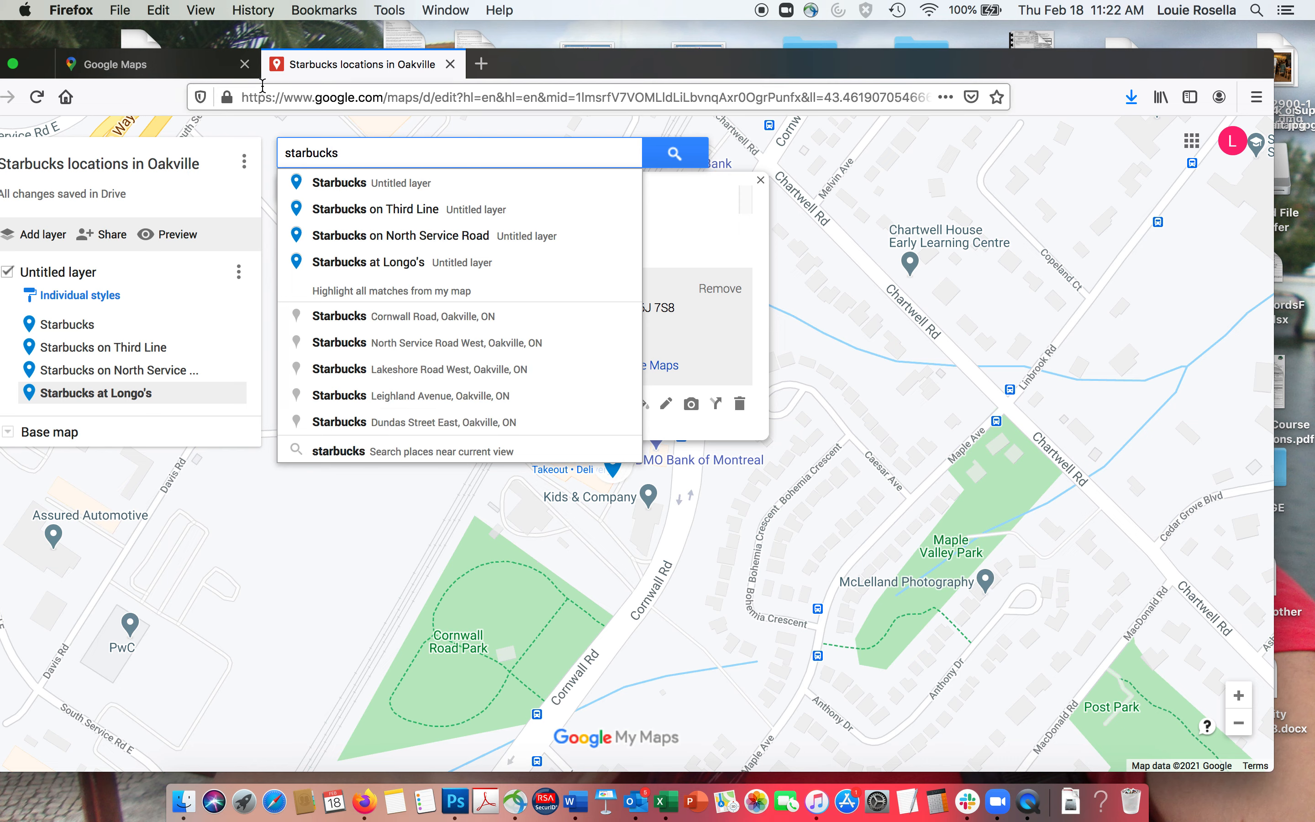
# - Add the Lakeshore Road West Starbucks as 'Starbucks on Lakeshore', described 'Located near the Fortinos and Harveys'
pyautogui.click(369, 372)
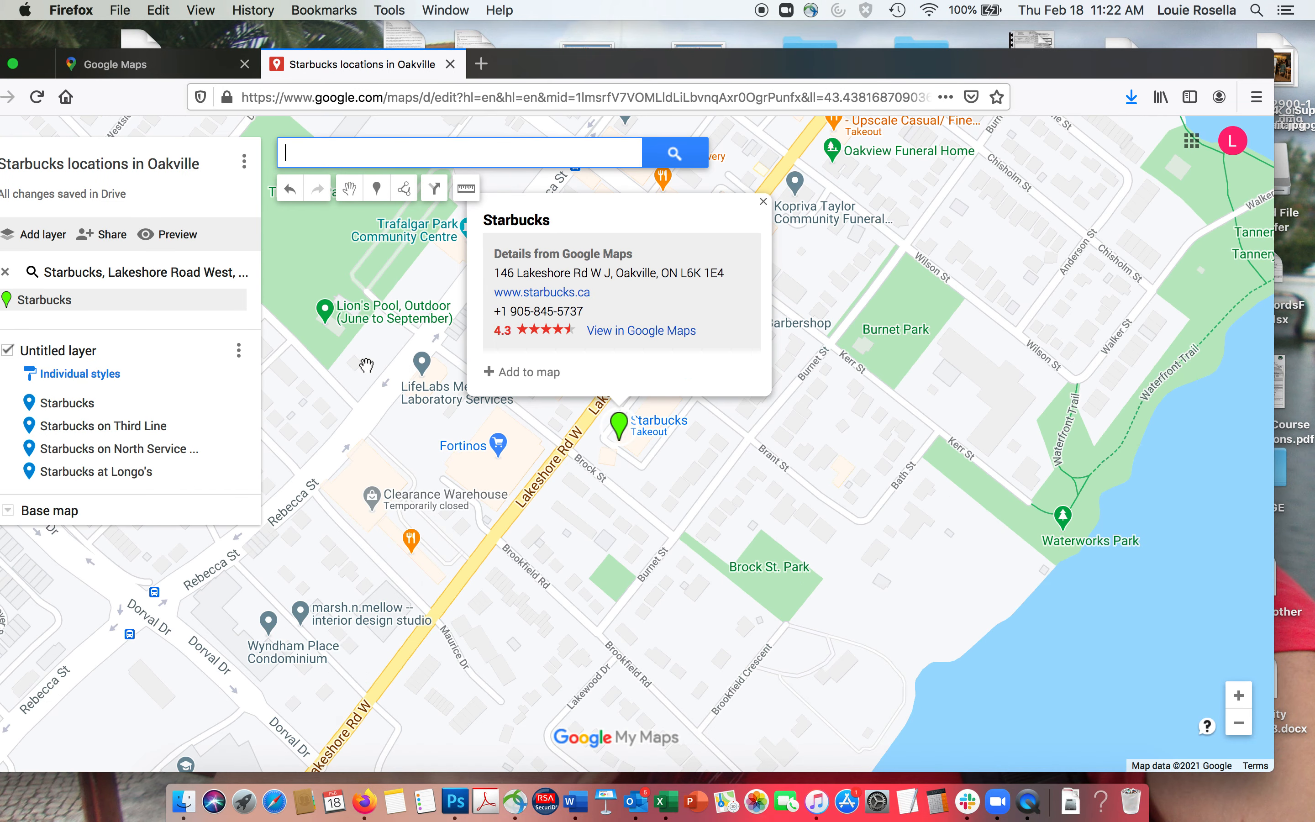
pyautogui.click(519, 373)
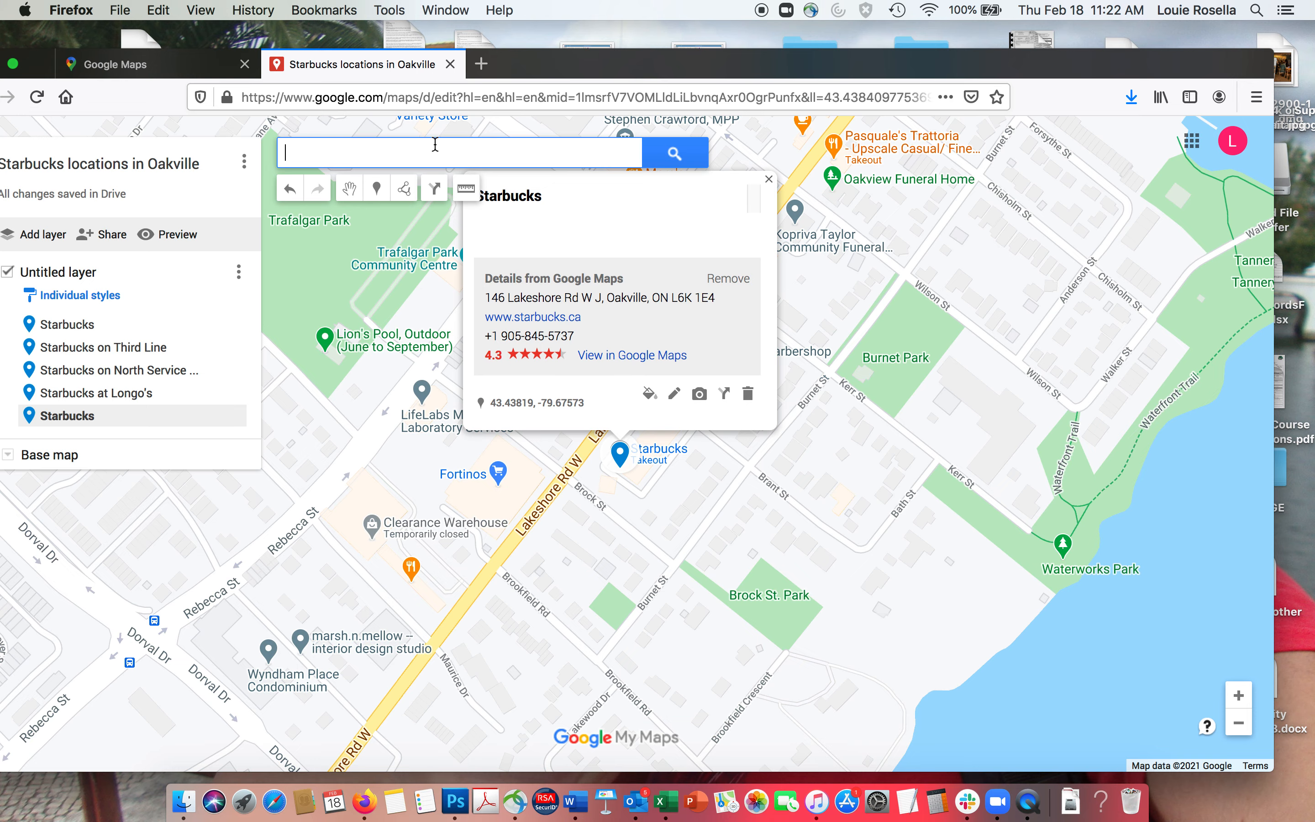
pyautogui.click(674, 396)
pyautogui.click(582, 197)
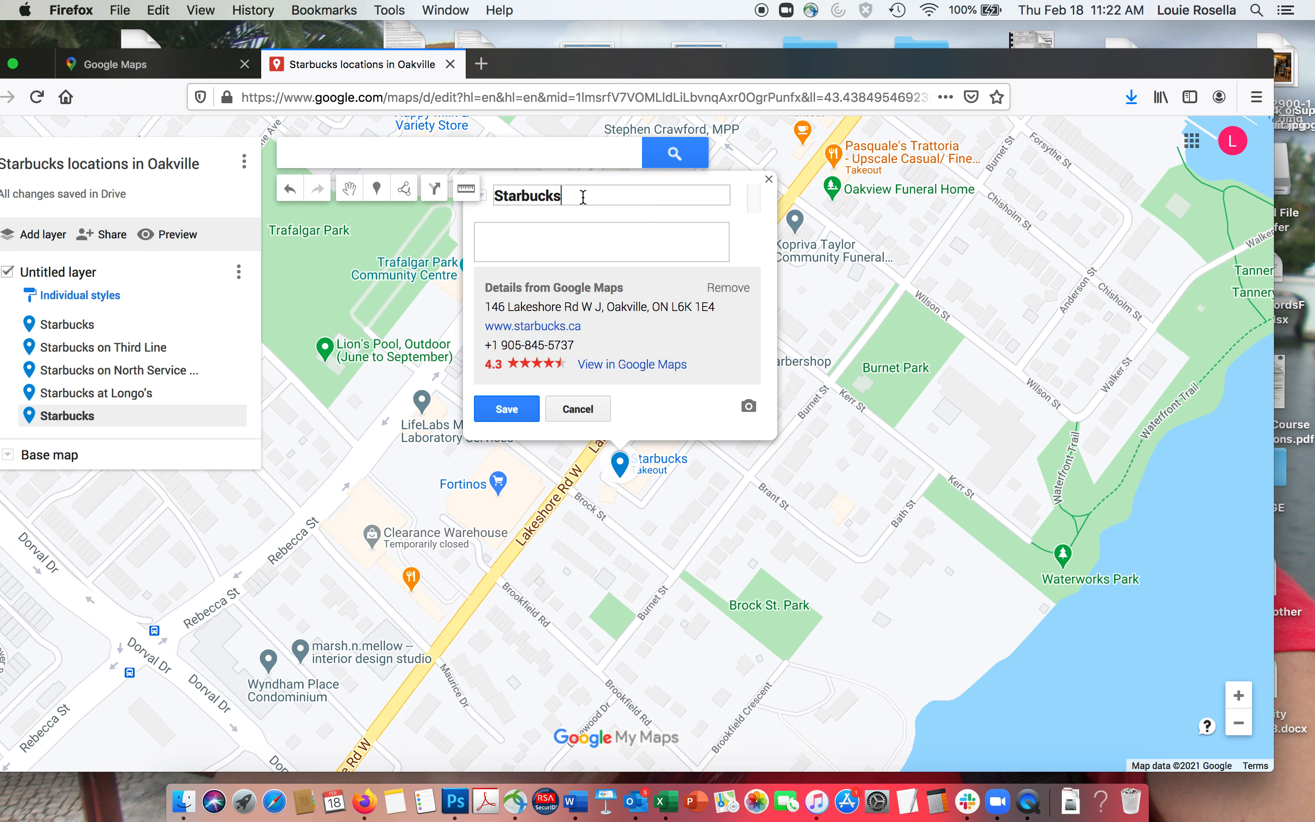
pyautogui.write('on Lakeshotrere')
pyautogui.click(526, 233)
pyautogui.write('Located near')
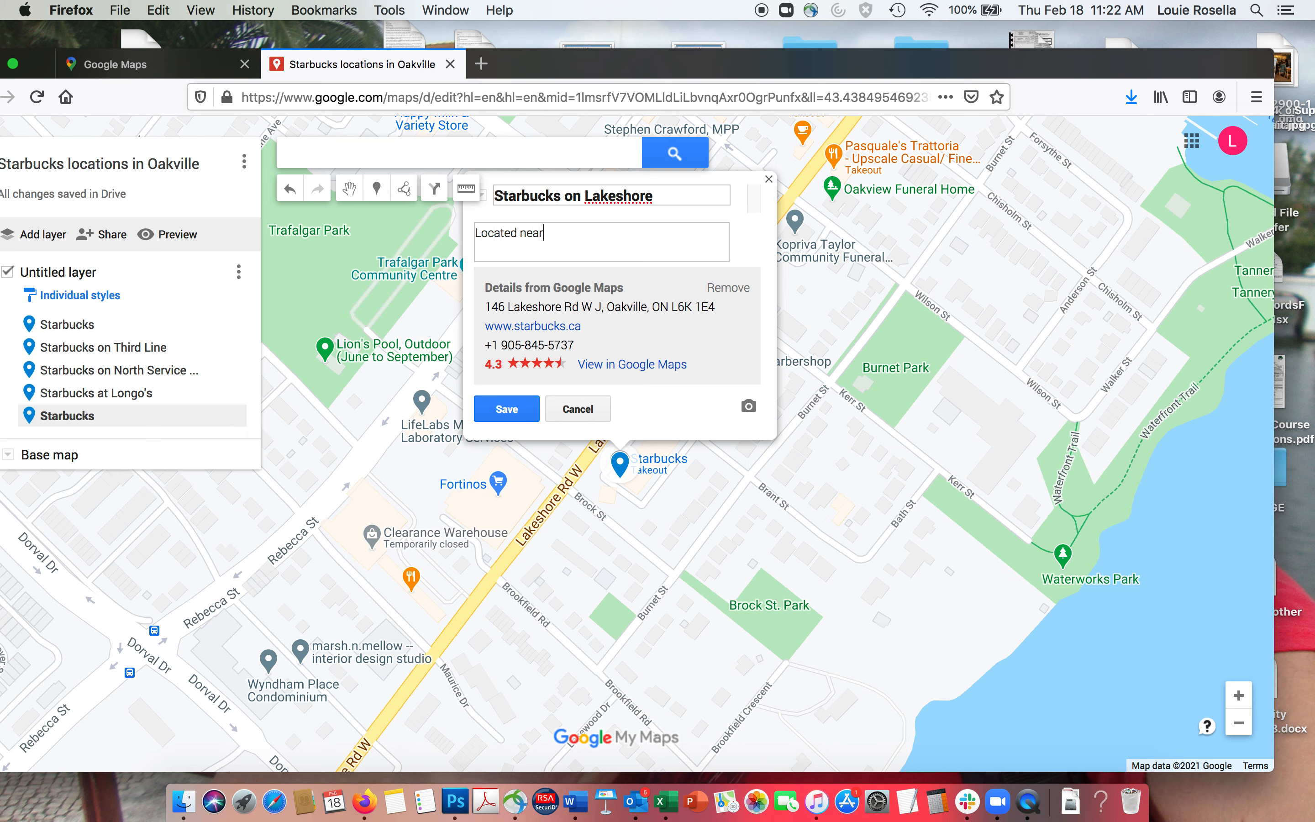
pyautogui.write(' the Fortinos and Harveys')
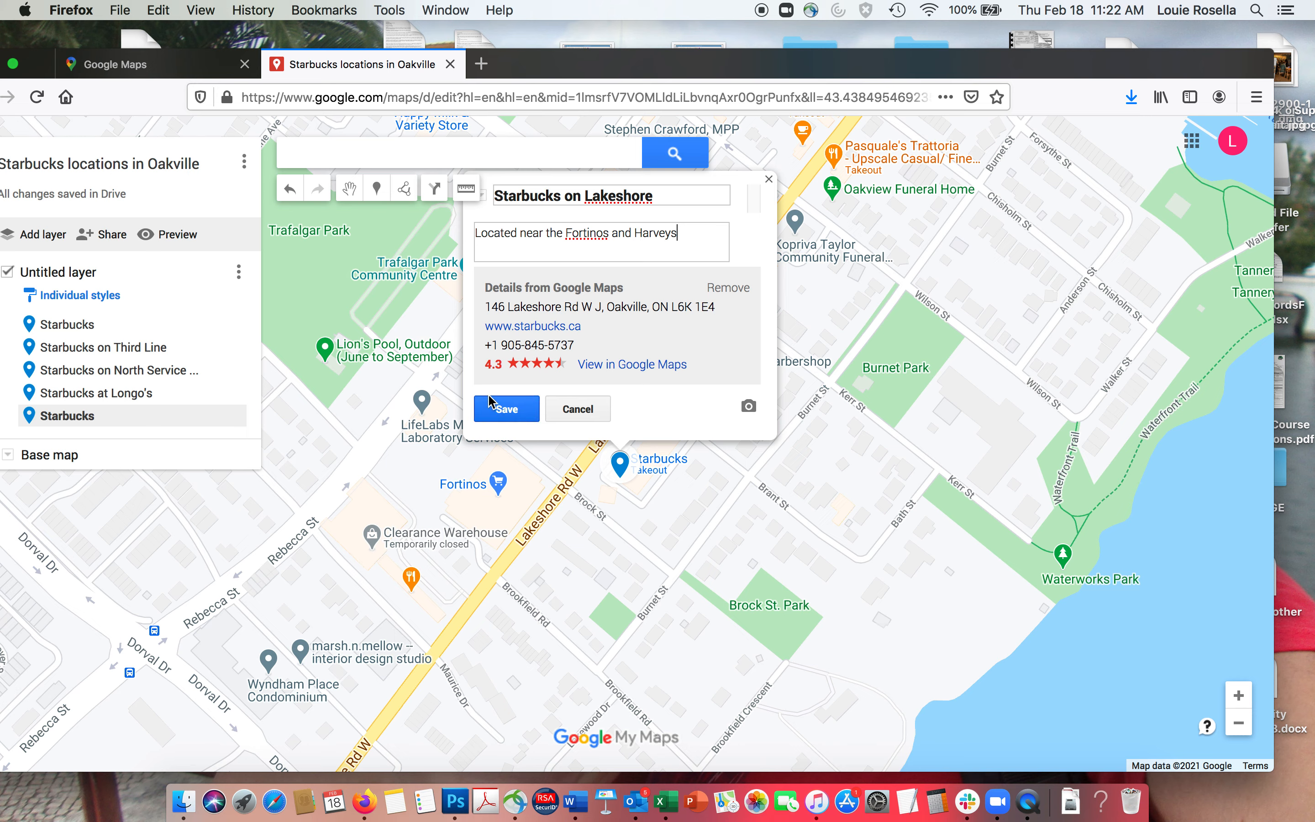
pyautogui.click(514, 412)
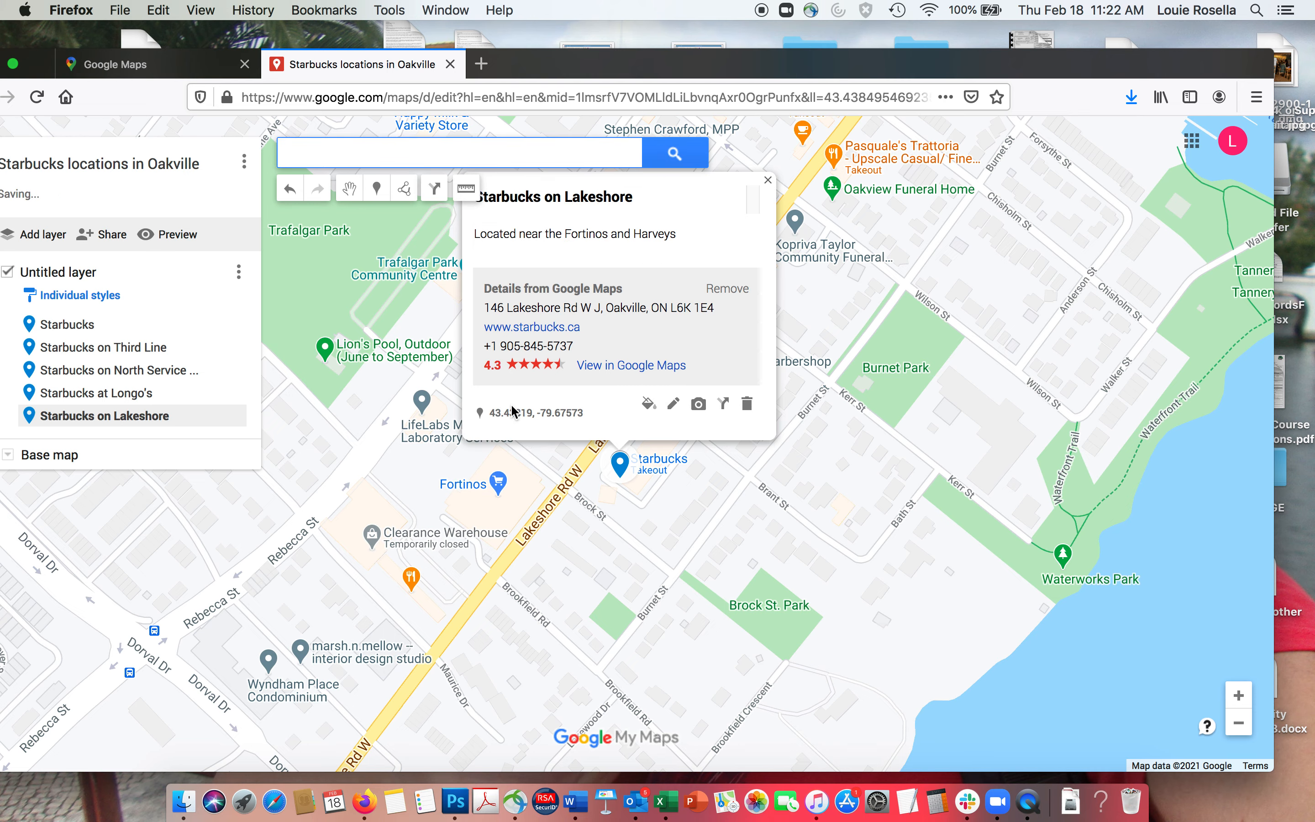
pyautogui.moveTo(537, 57); pyautogui.dragTo(645, 58)
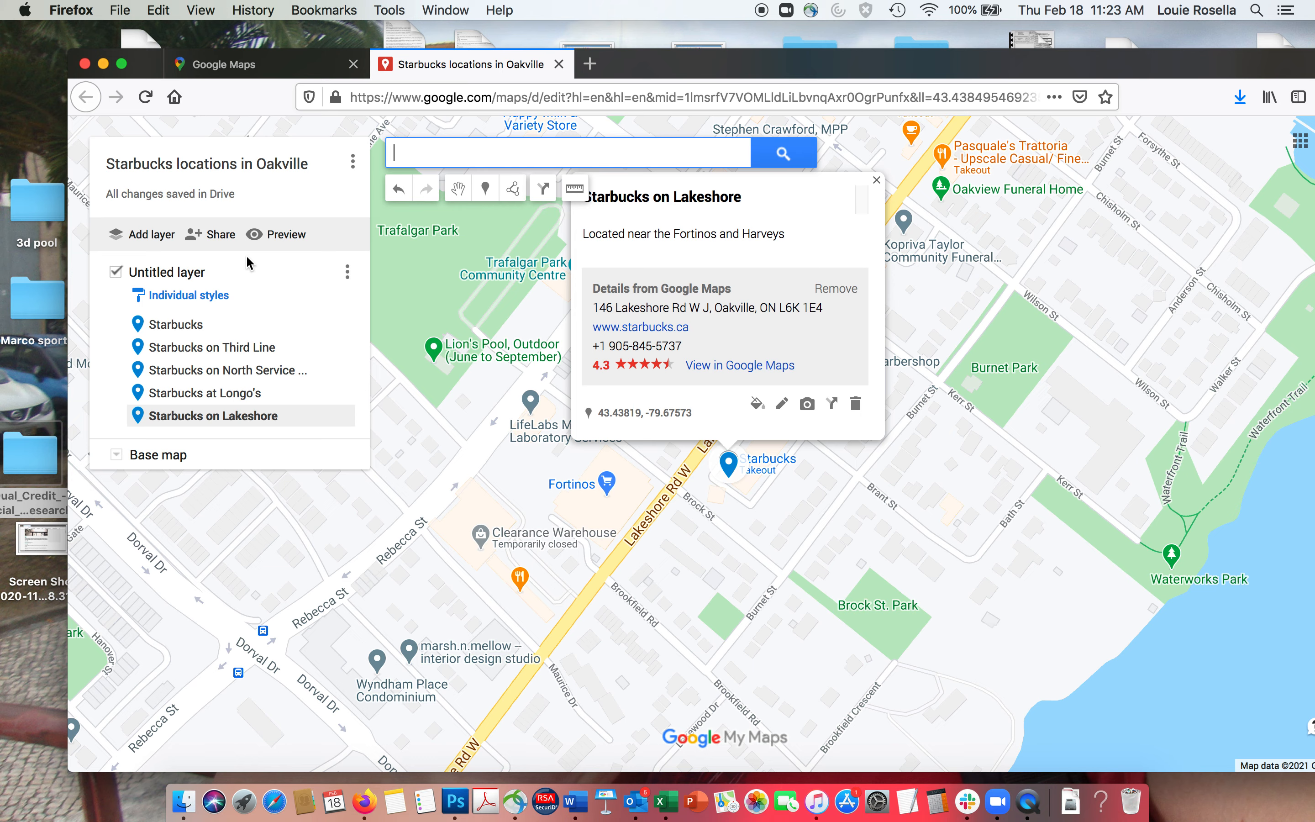
# - Open the view-only preview and view the Third Line and North Service Road pin details
pyautogui.click(281, 234)
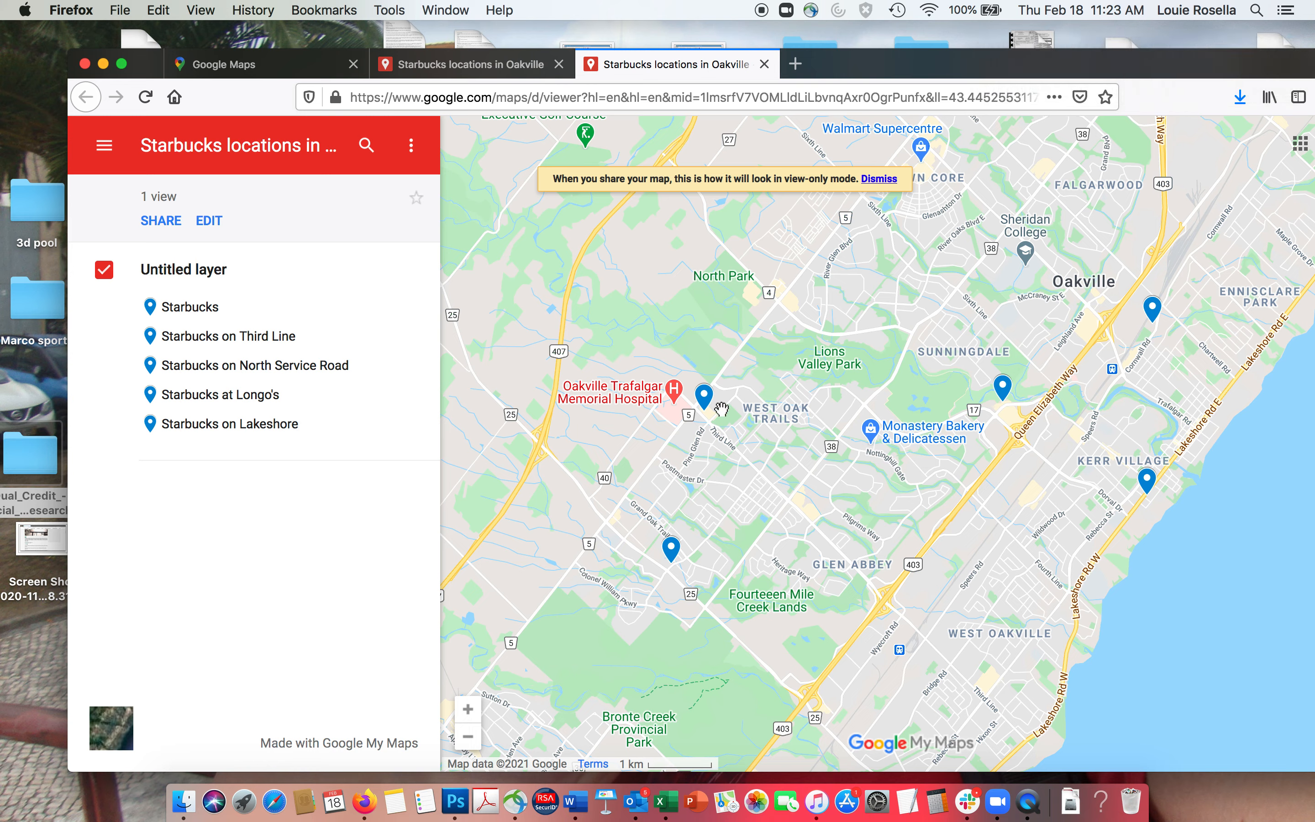
pyautogui.click(163, 341)
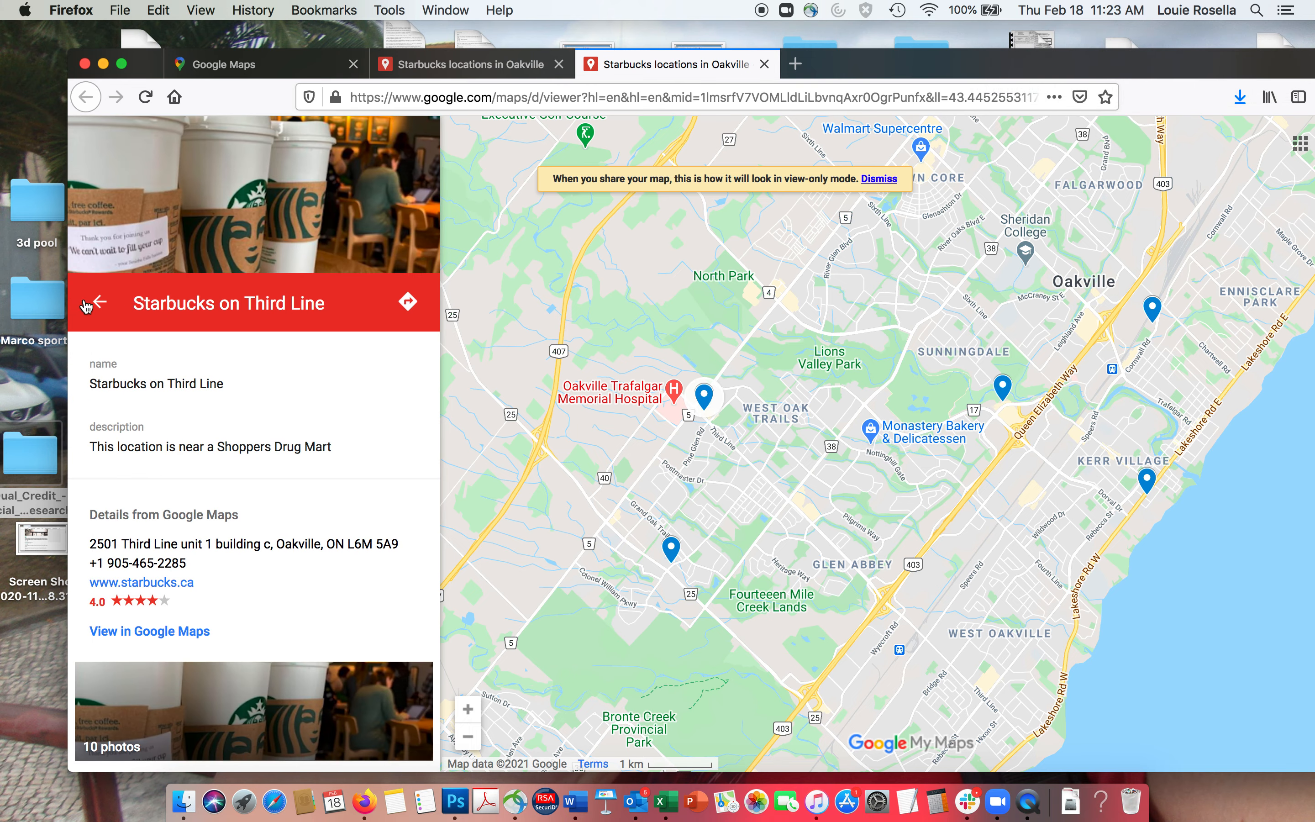
pyautogui.click(100, 302)
pyautogui.click(1003, 393)
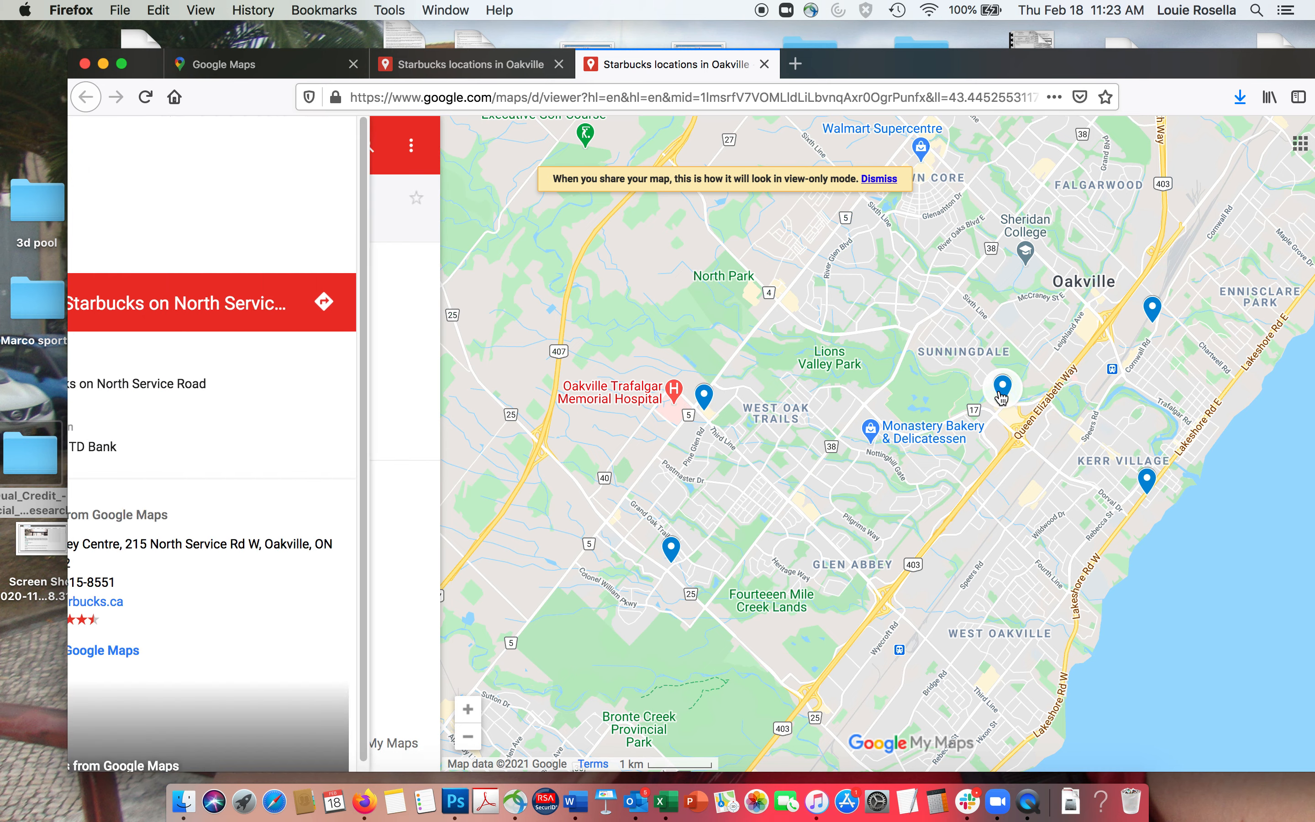
pyautogui.click(101, 302)
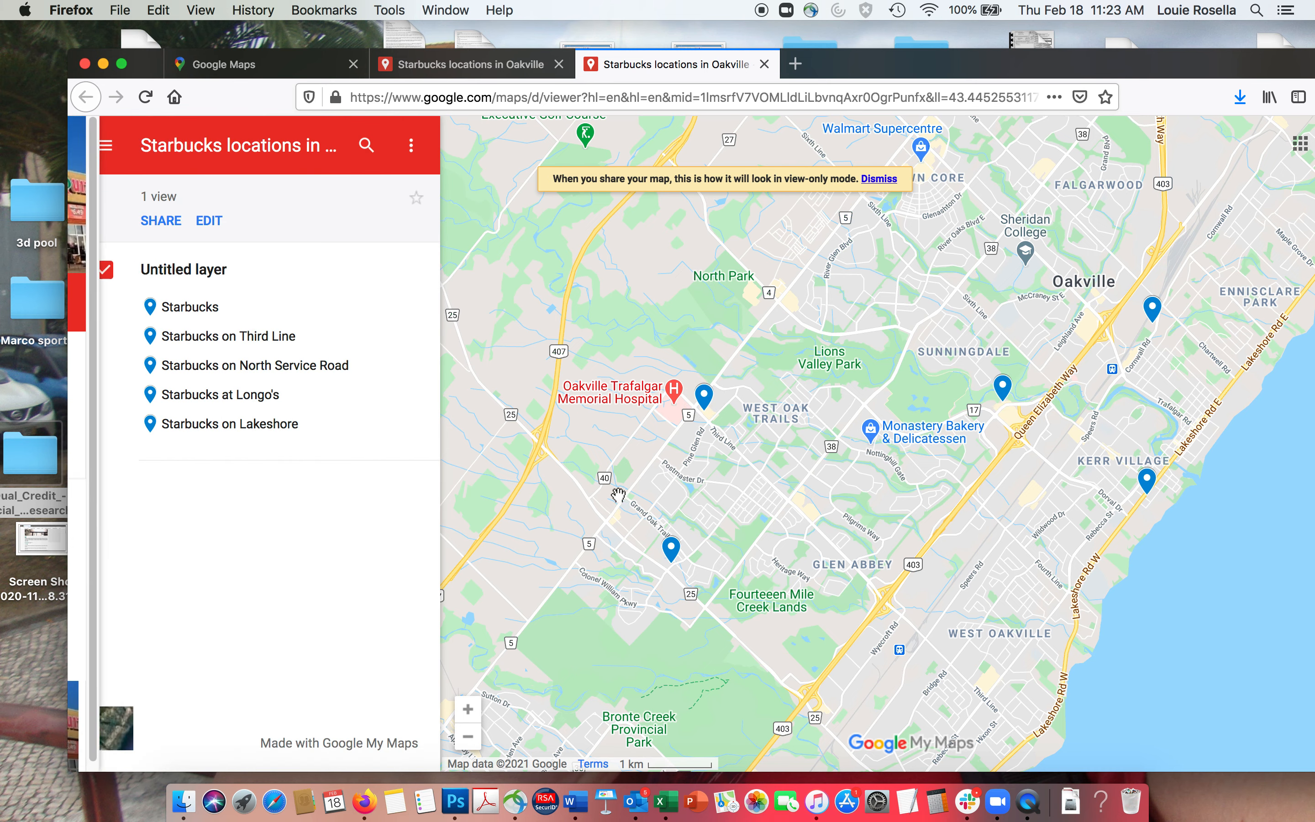
# - Check the remaining pins' details, including Starbucks on Lakeshore and Starbucks at Longo's
pyautogui.click(176, 303)
pyautogui.click(100, 303)
pyautogui.click(1149, 489)
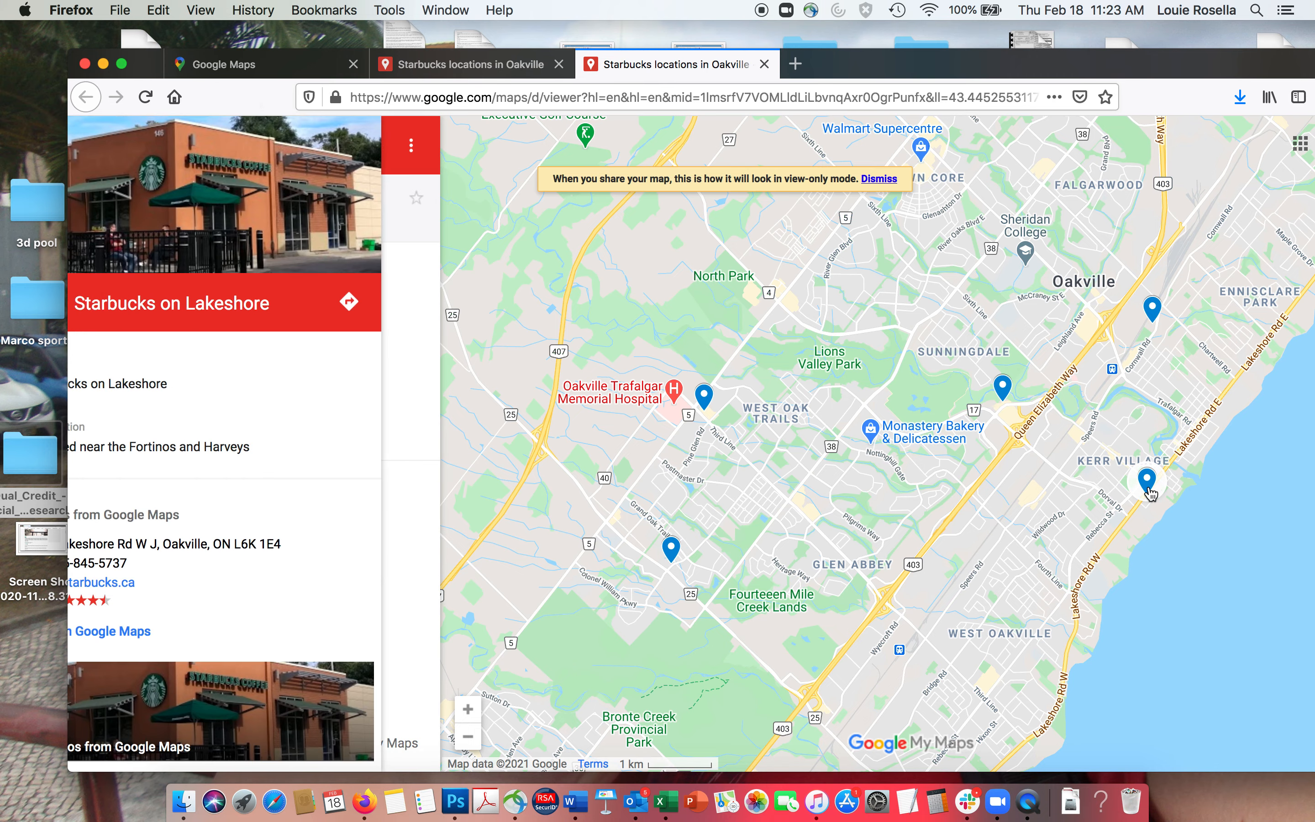
pyautogui.click(100, 304)
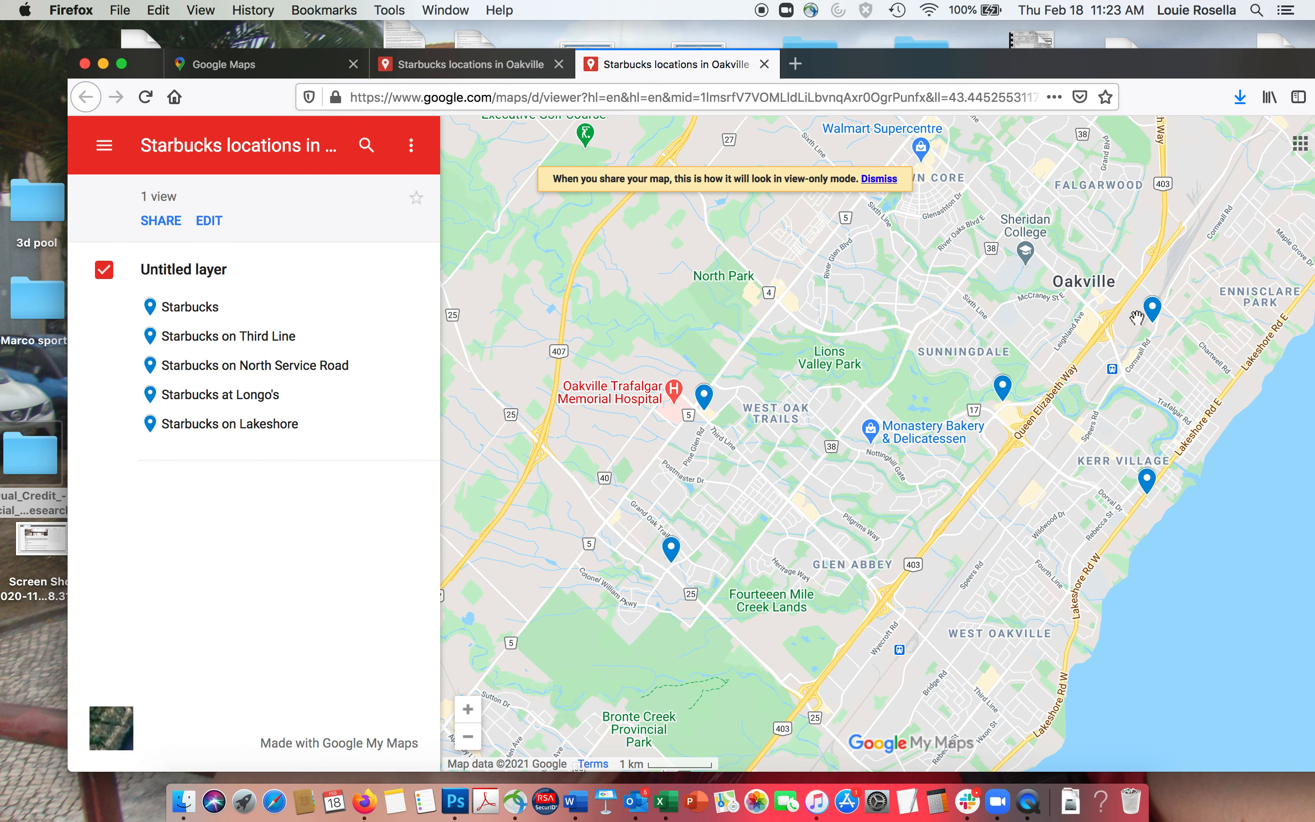
pyautogui.click(1152, 311)
pyautogui.click(106, 304)
pyautogui.click(413, 148)
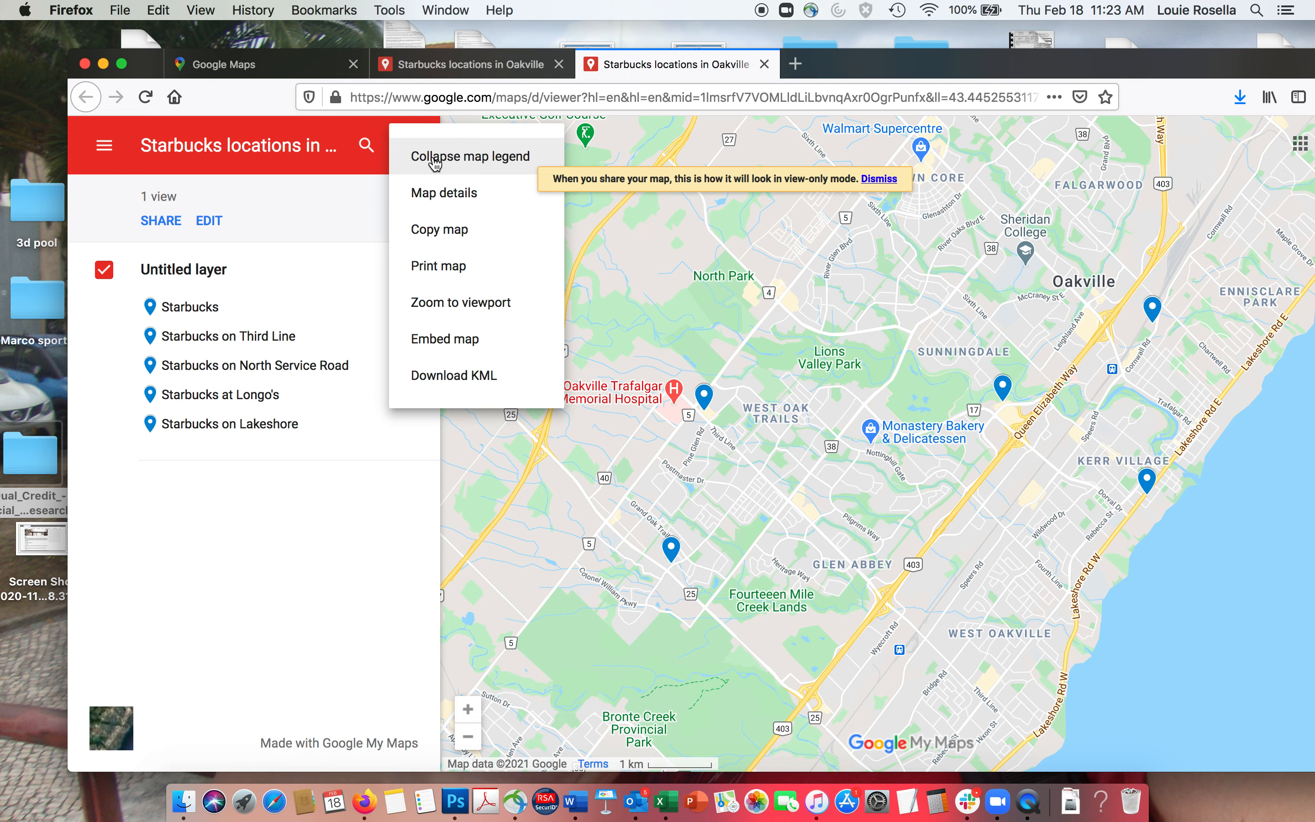
# - Look over the map's title and description in the preview
pyautogui.click(435, 193)
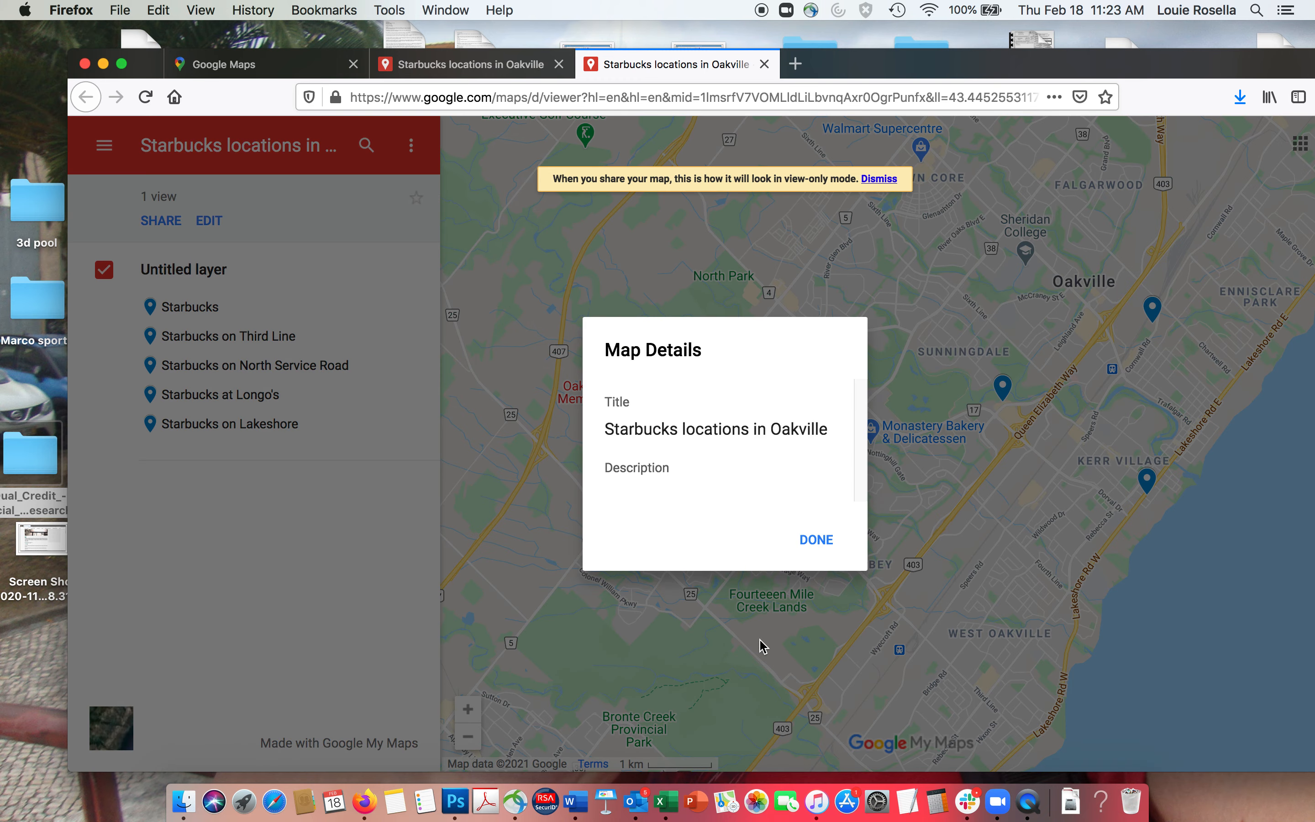
pyautogui.click(815, 540)
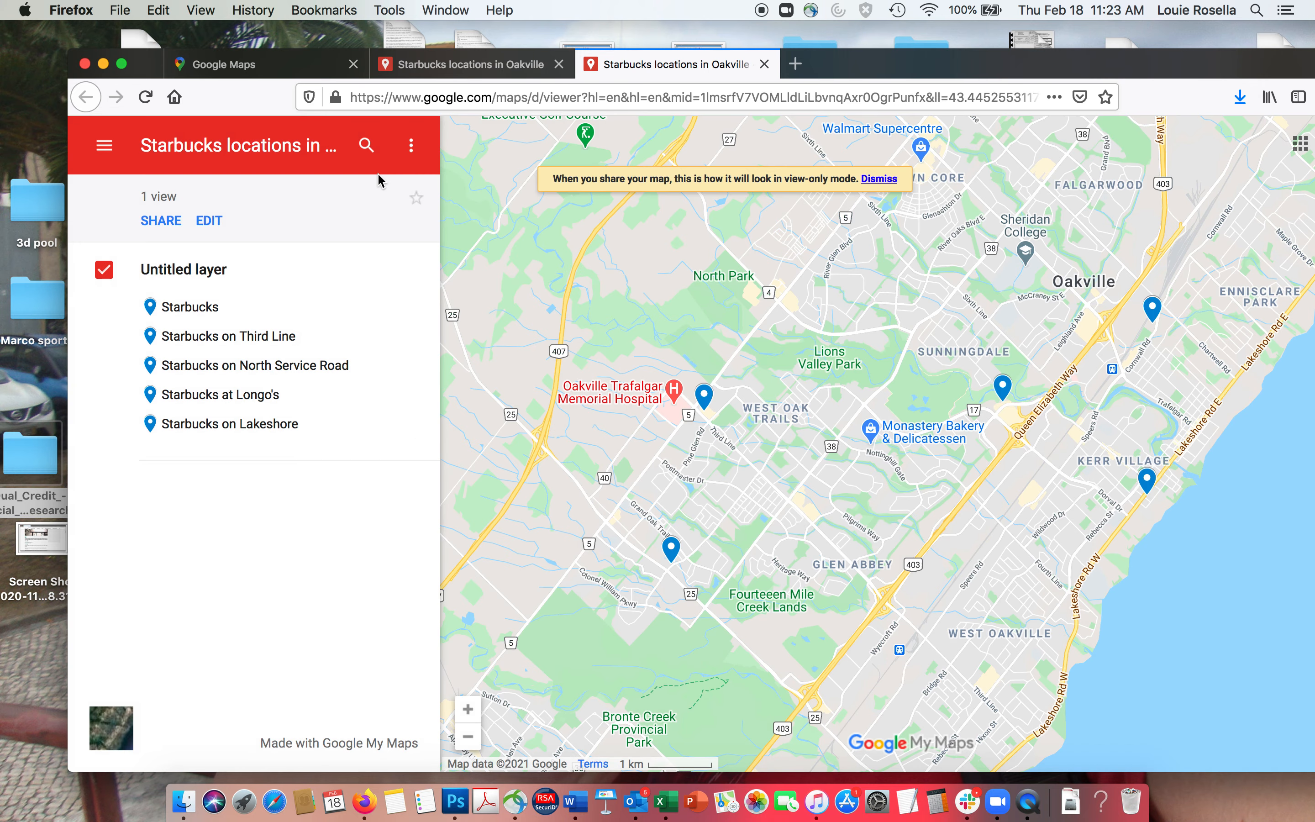
pyautogui.click(411, 145)
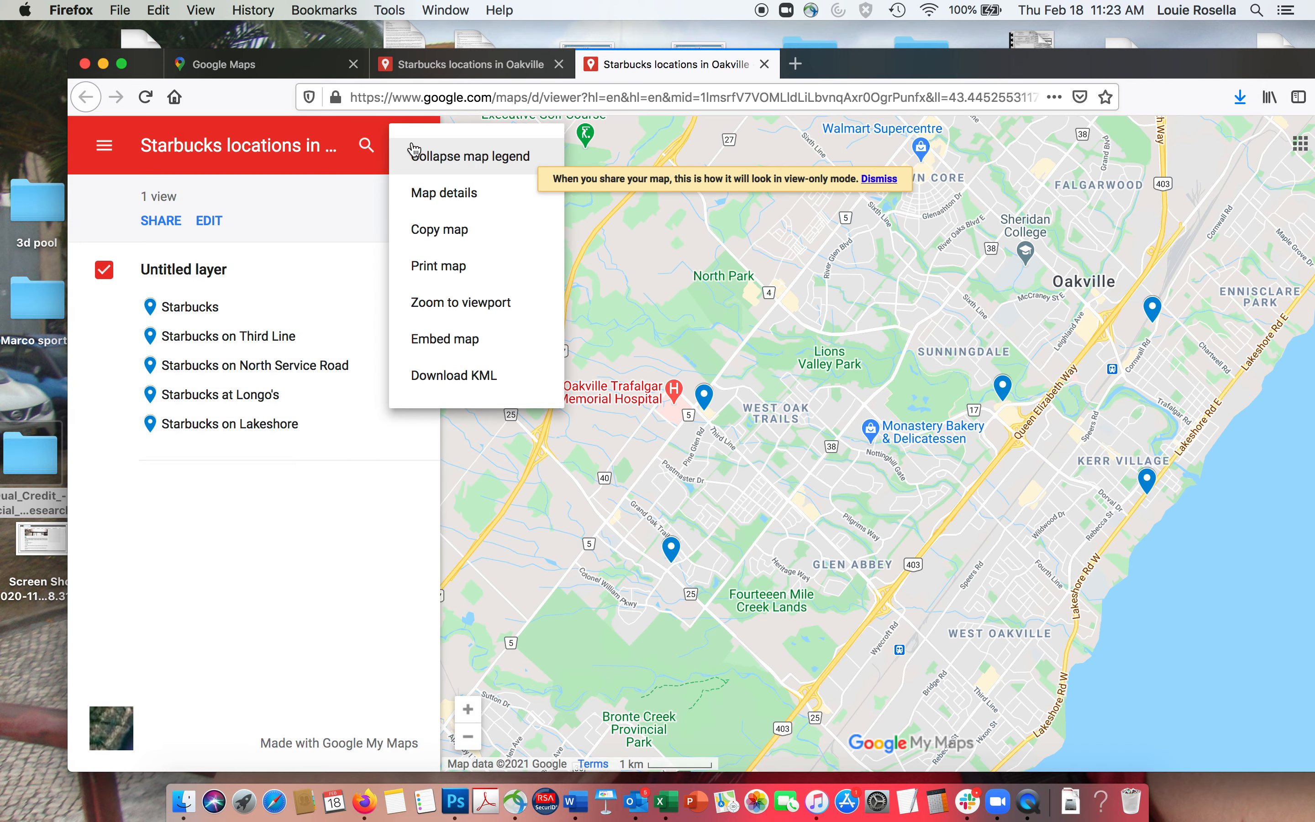
pyautogui.click(130, 223)
# - Change the map's sharing so anyone with the link can view it
pyautogui.click(157, 222)
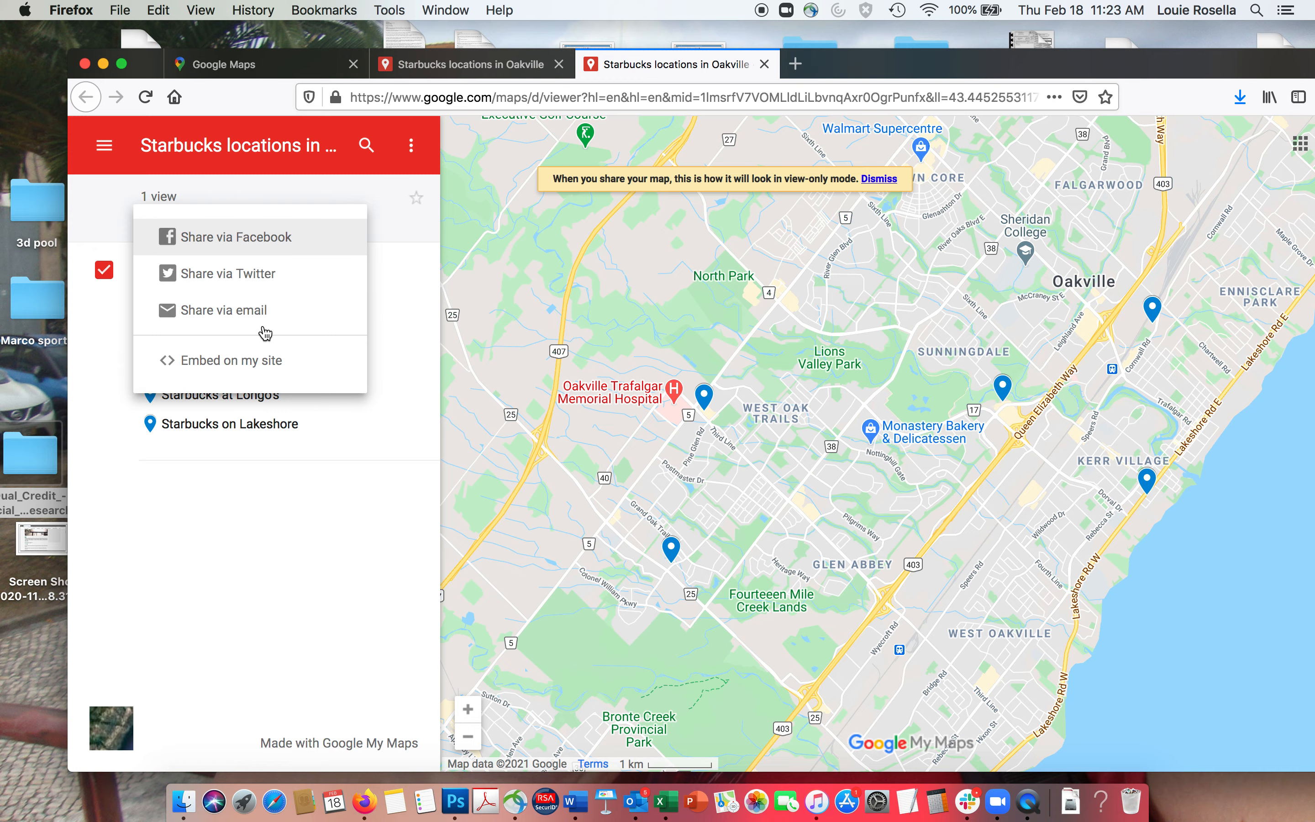
pyautogui.click(243, 314)
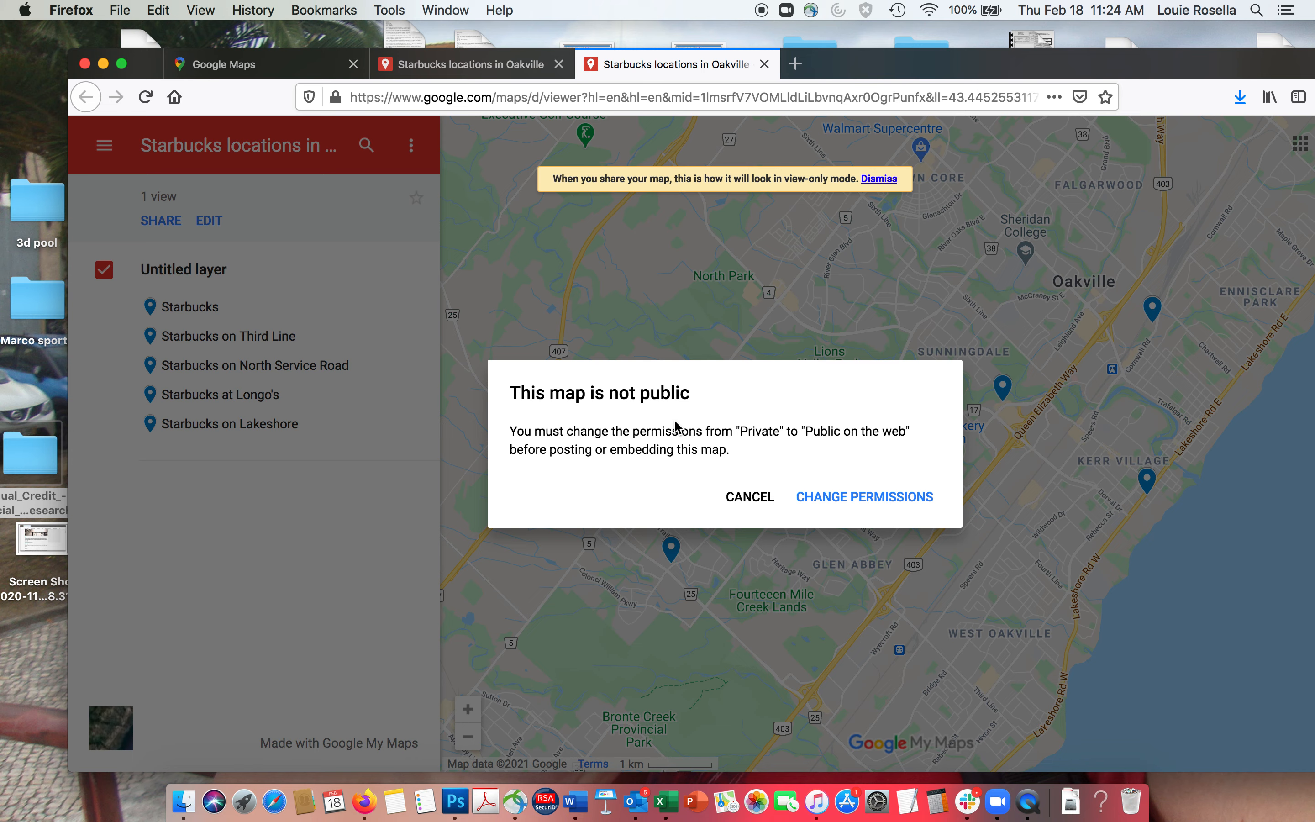
pyautogui.click(894, 497)
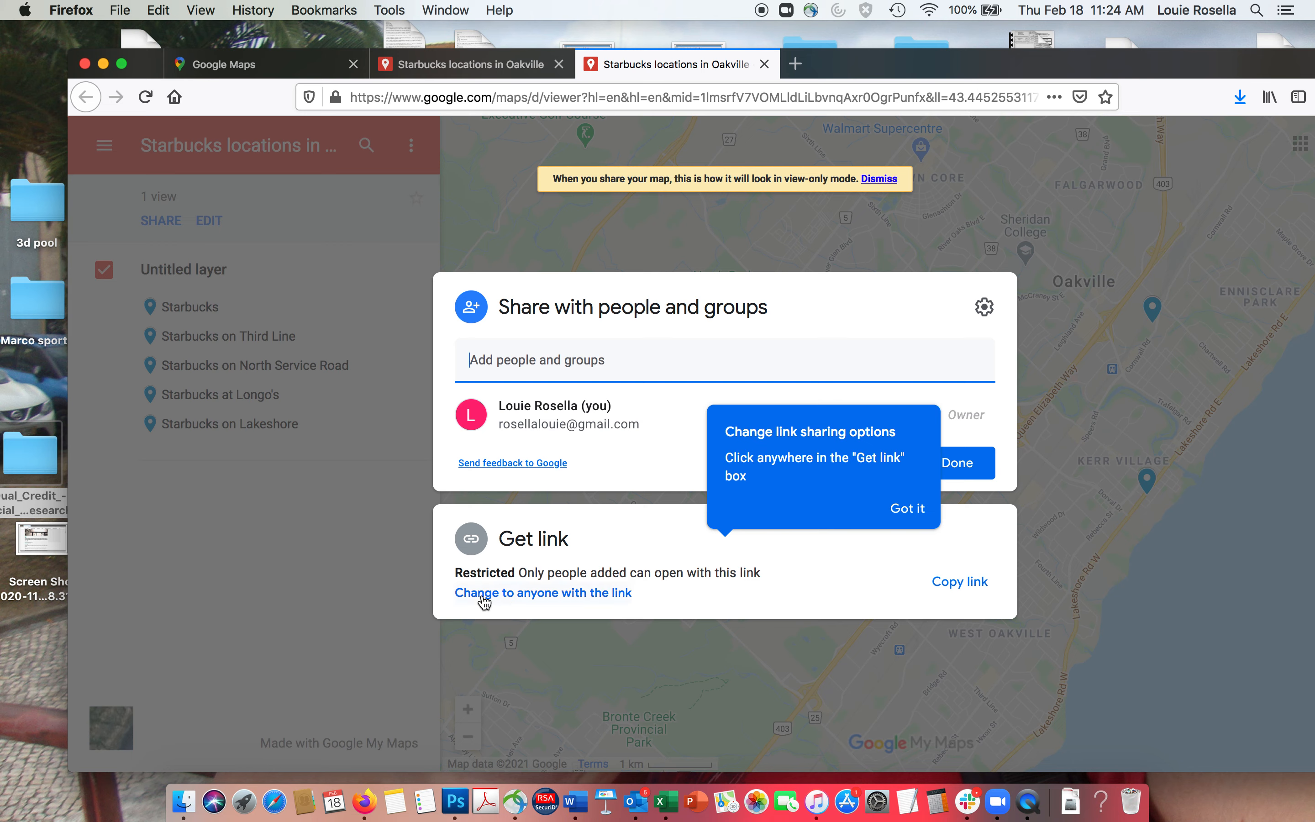
pyautogui.click(512, 596)
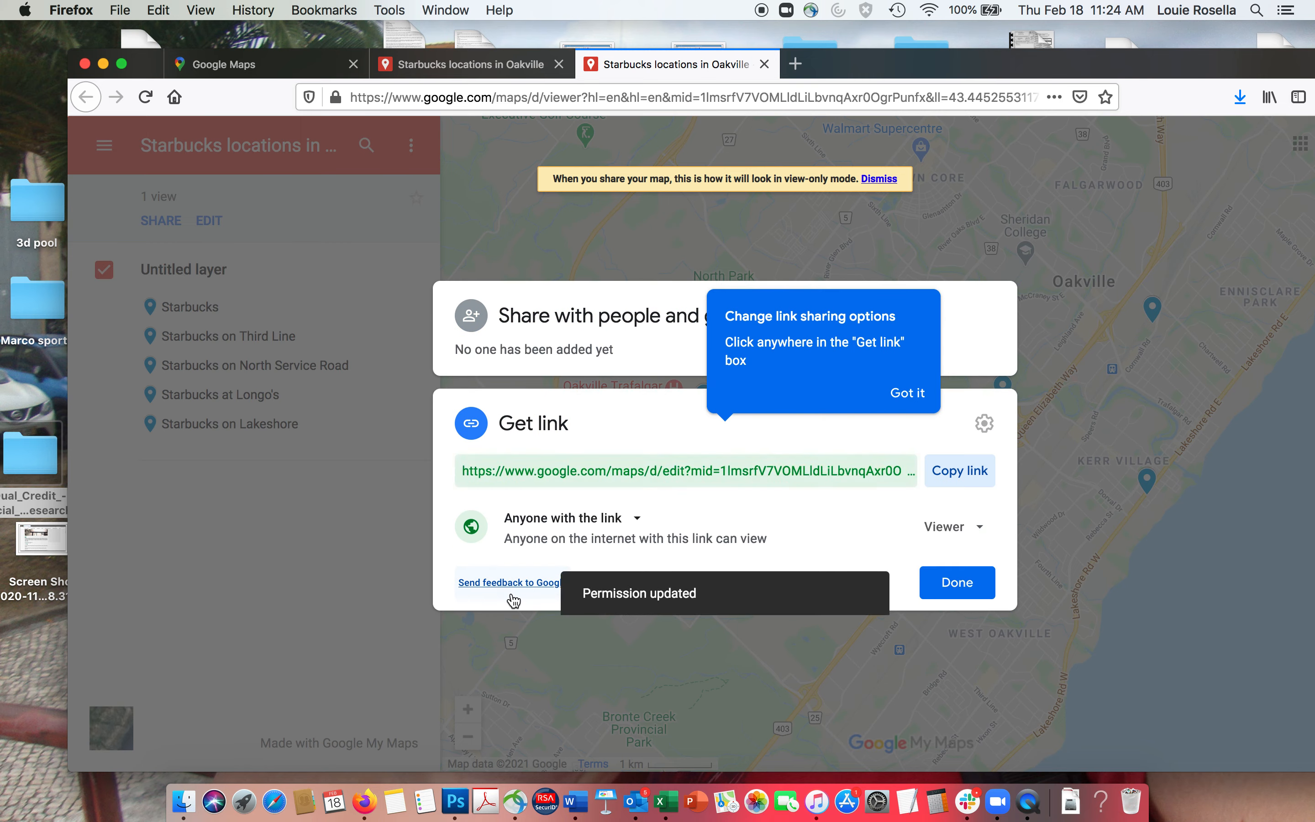
pyautogui.click(948, 582)
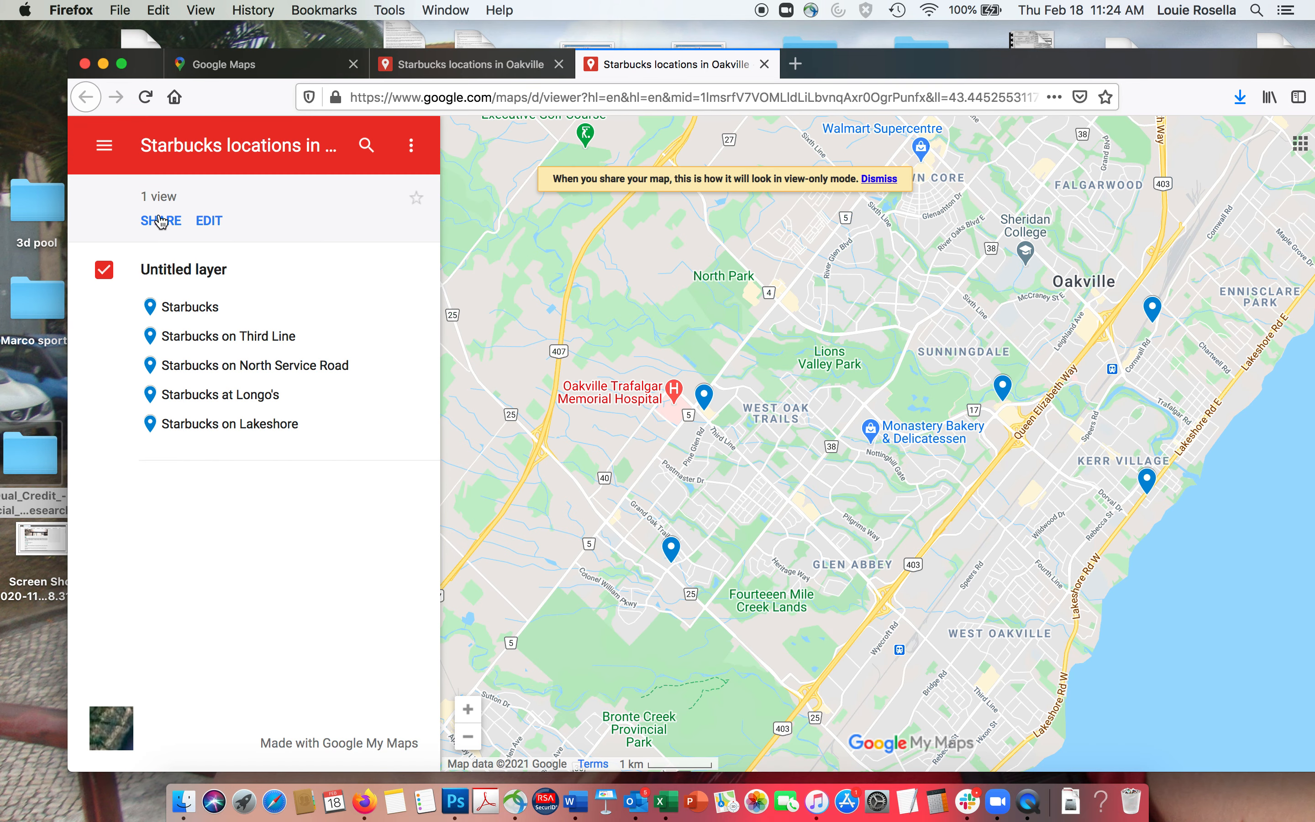
pyautogui.click(161, 222)
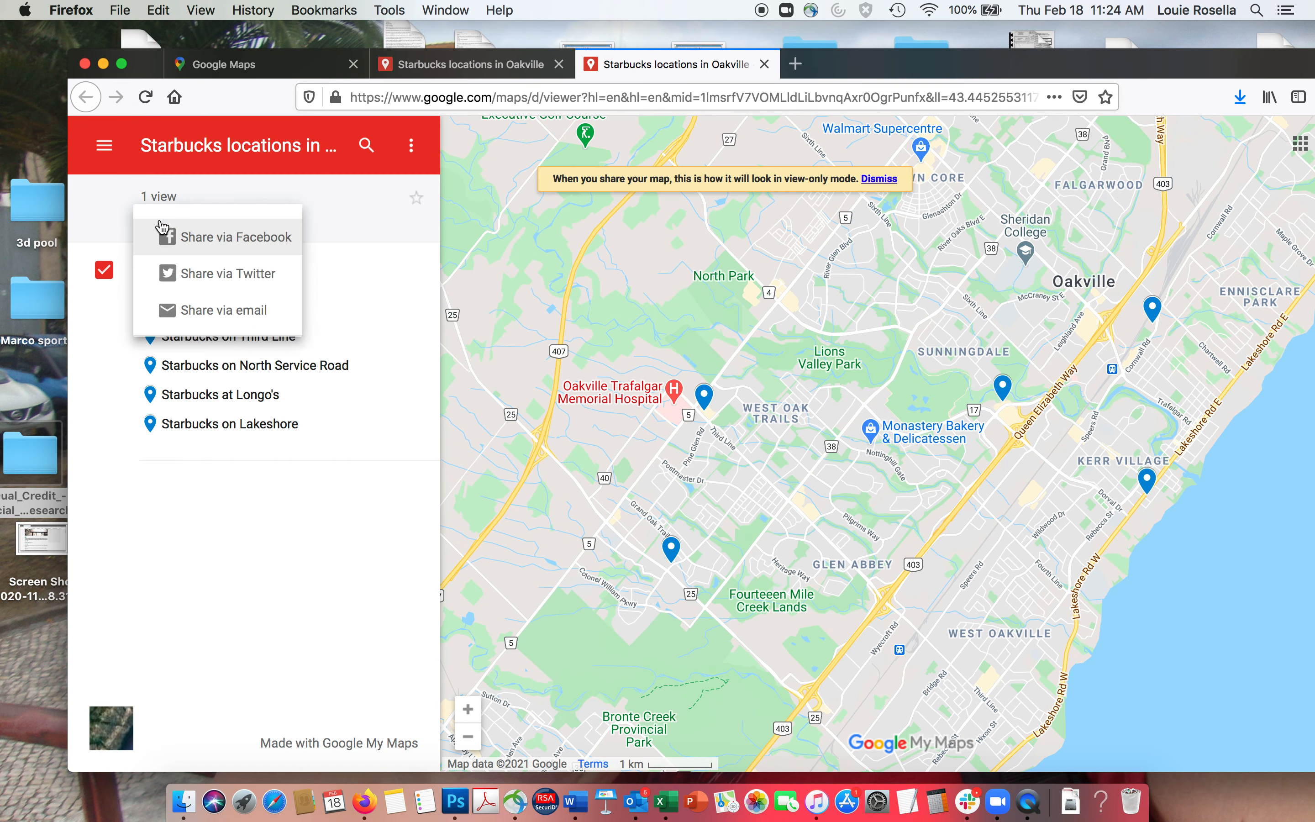
pyautogui.click(211, 313)
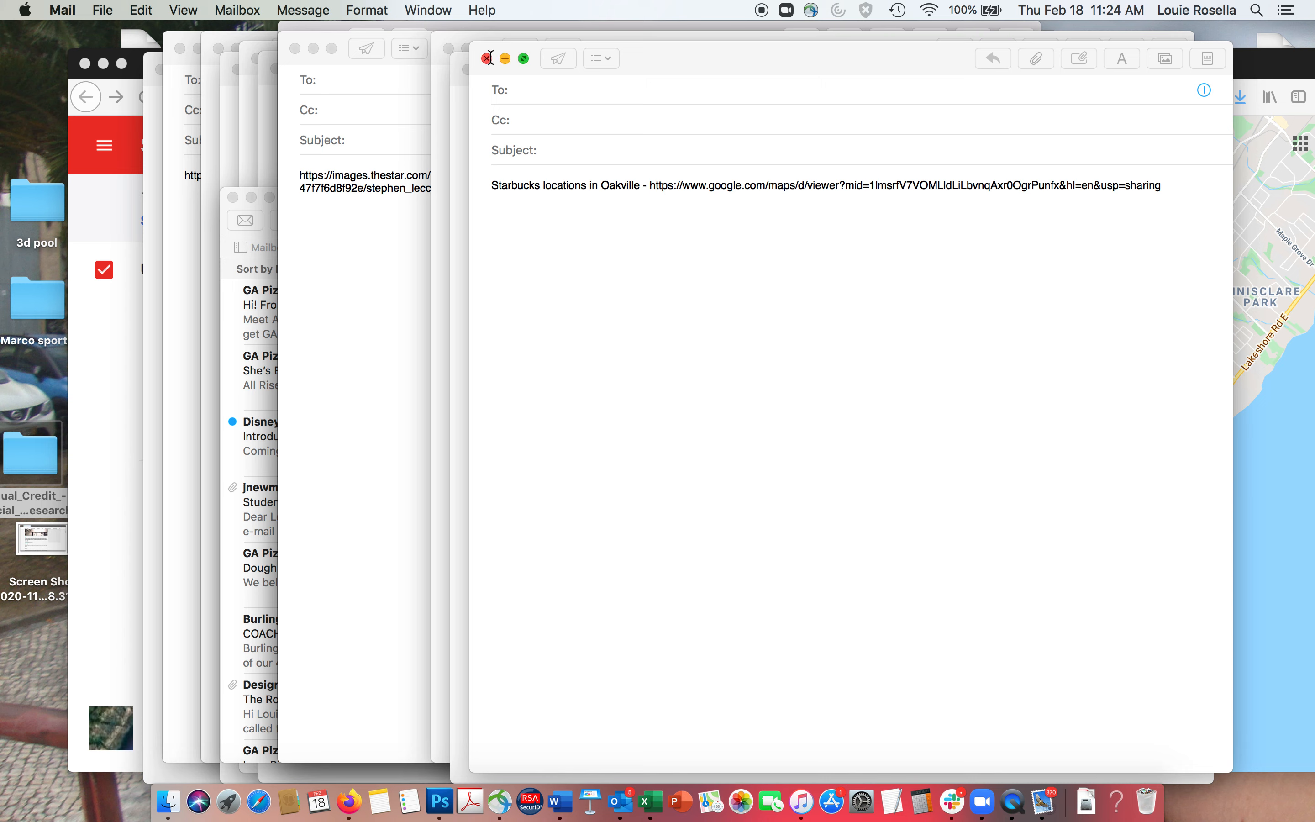
pyautogui.click(541, 91)
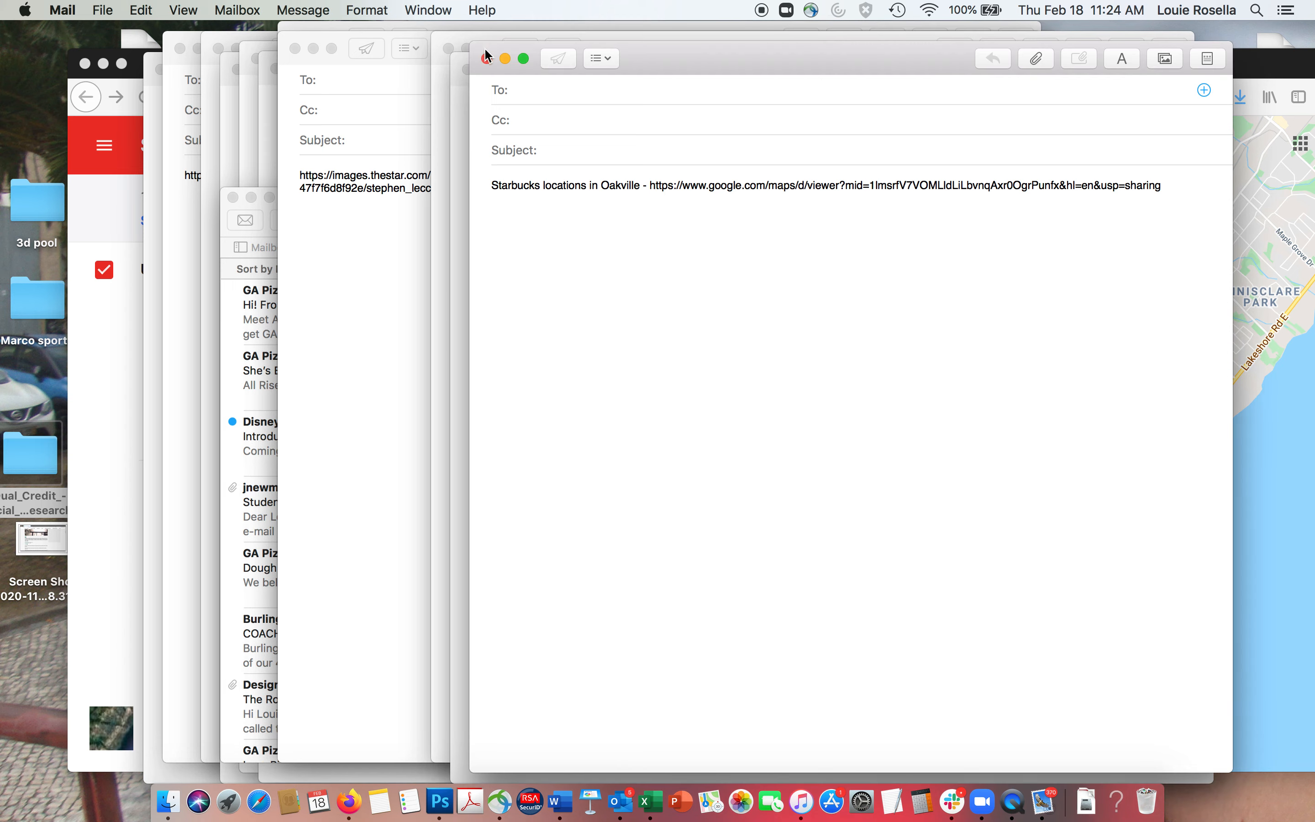
pyautogui.rightClick(1050, 813)
pyautogui.click(1046, 750)
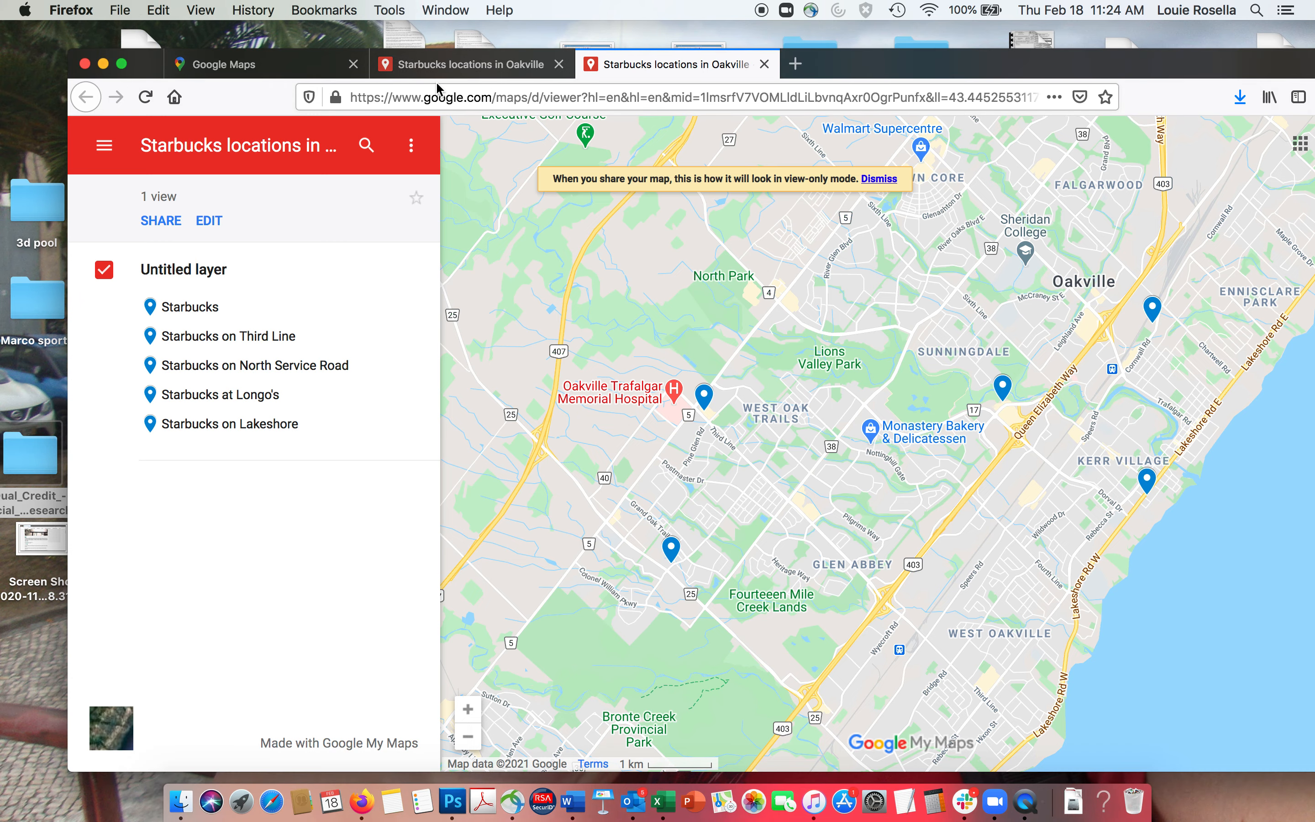
# - Reopen the Starbucks locations in Oakville map from the saved-maps list
pyautogui.click(435, 97)
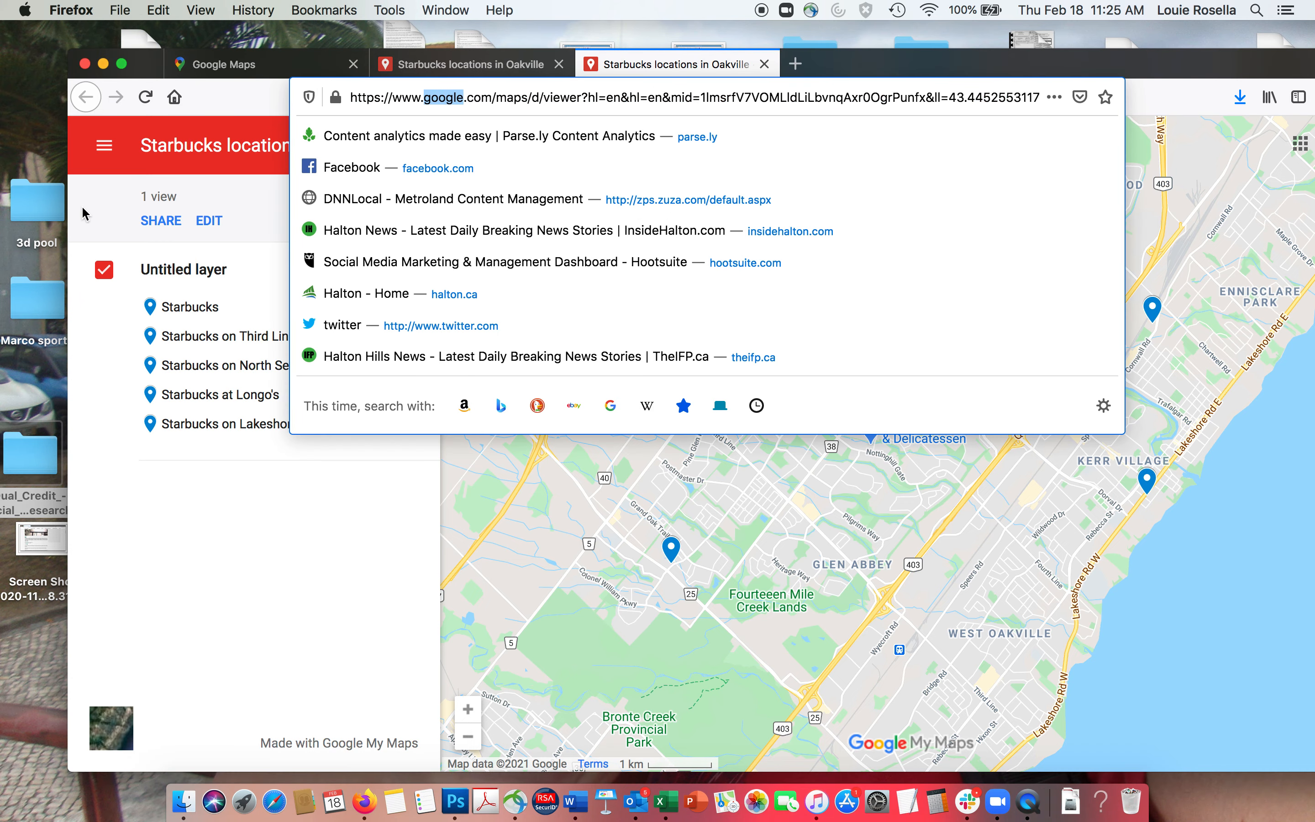
pyautogui.click(190, 205)
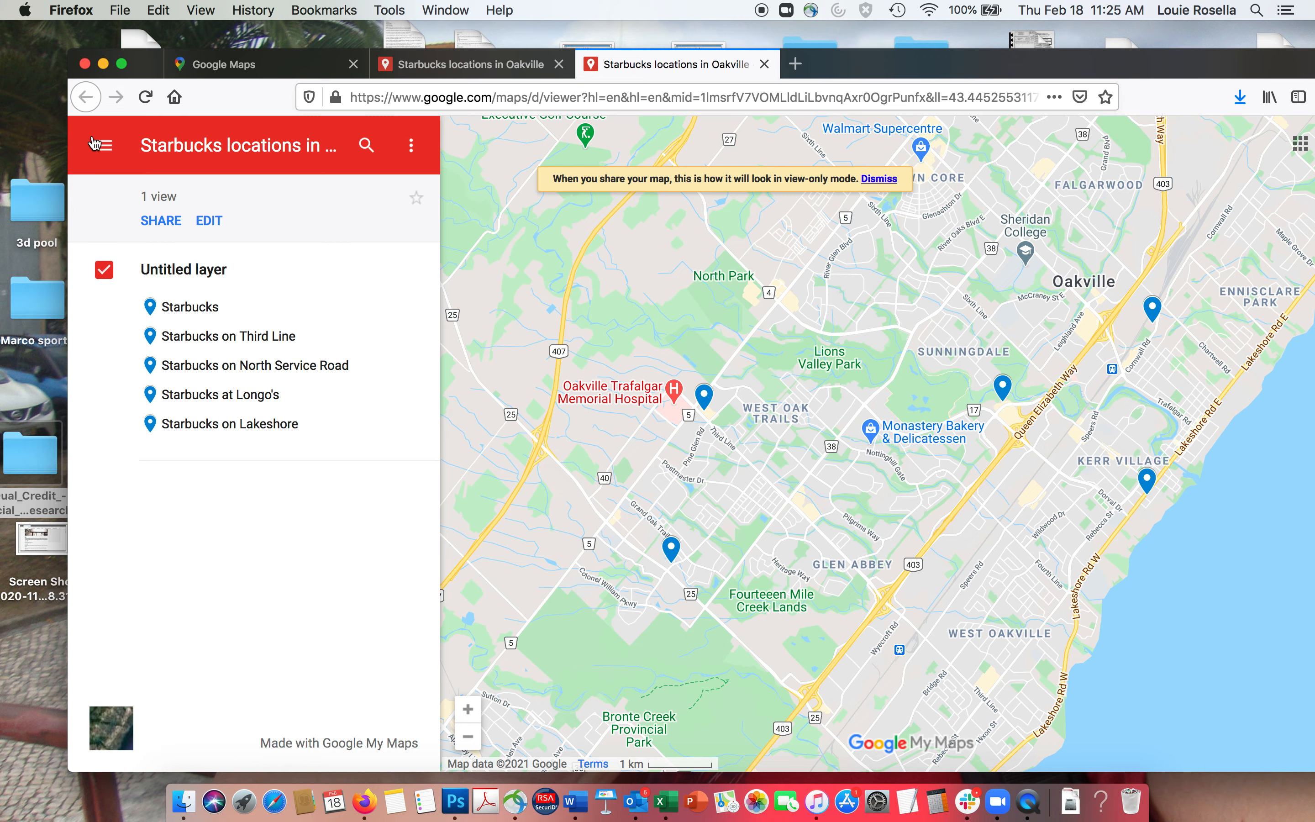
pyautogui.click(106, 152)
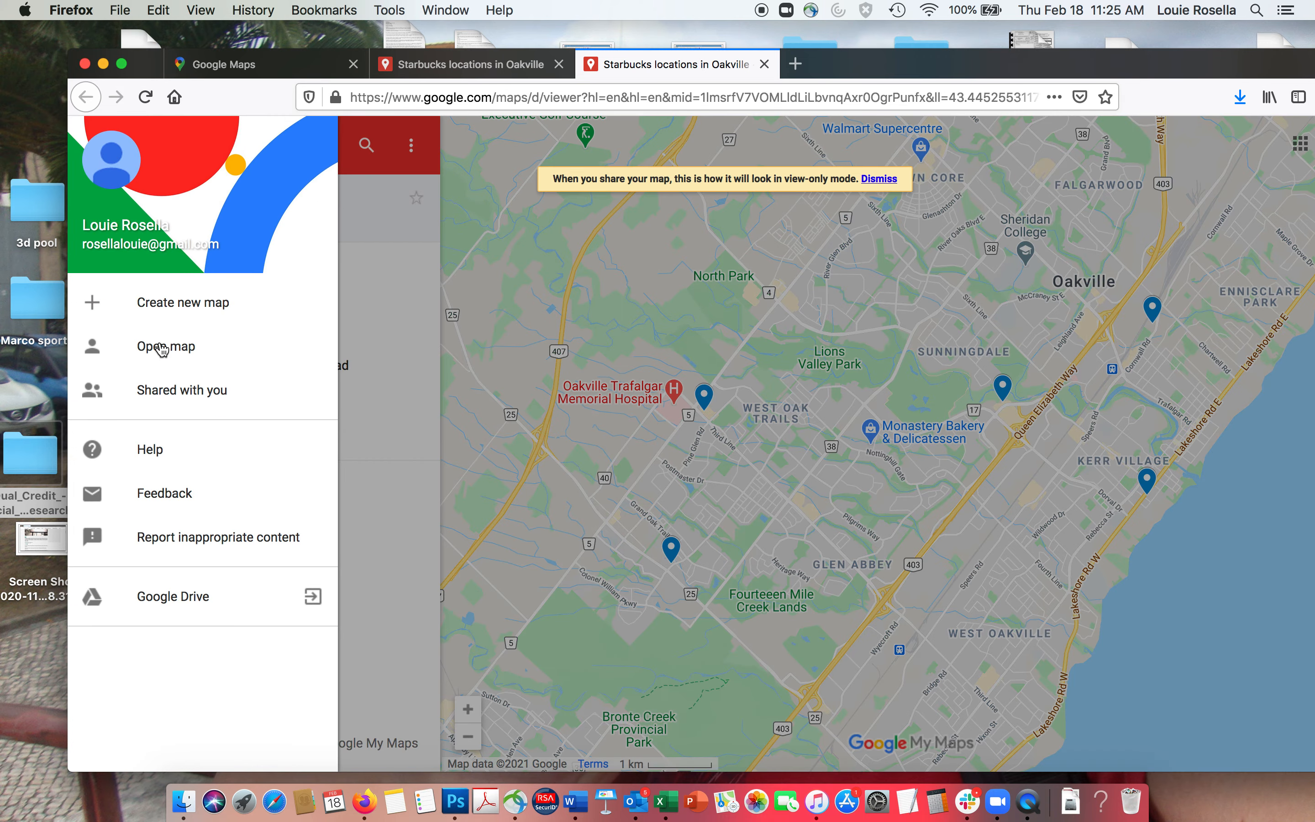
pyautogui.click(161, 348)
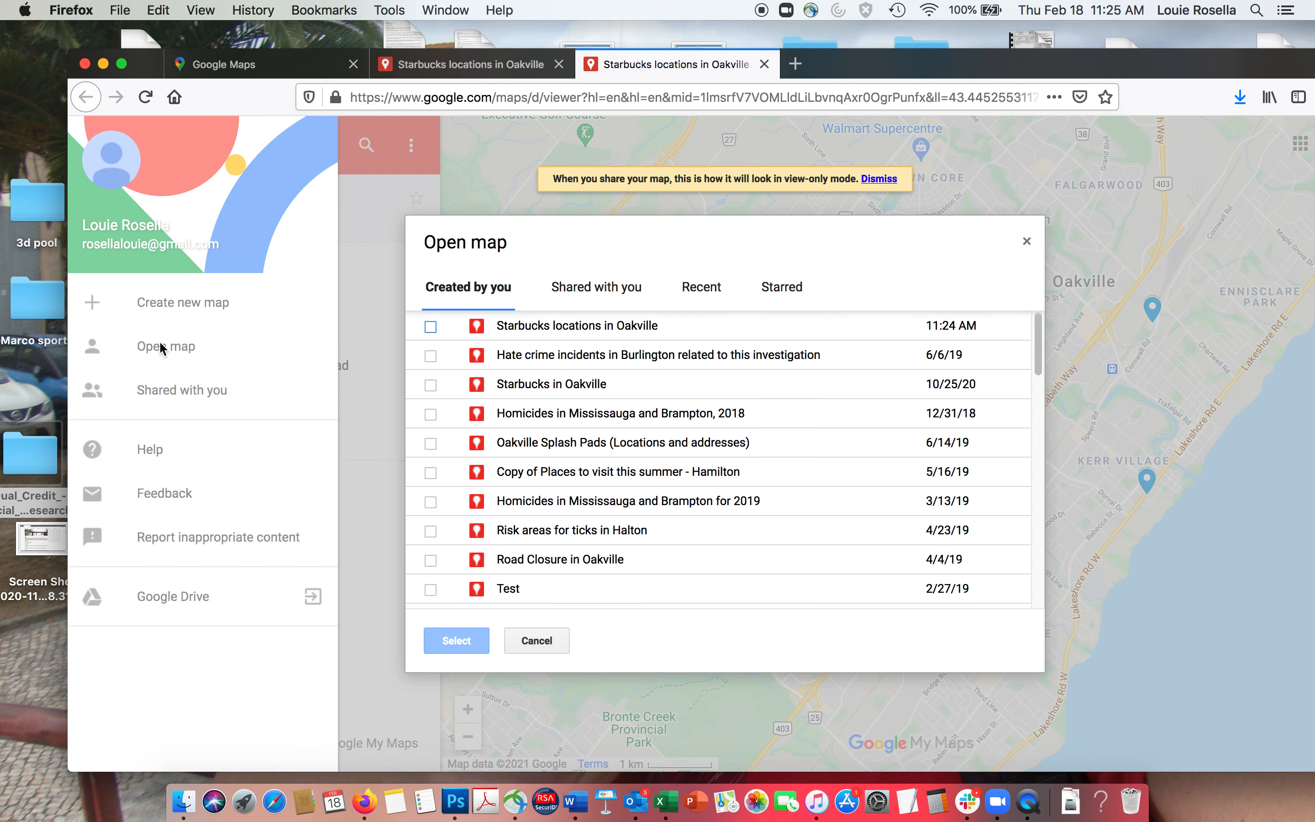
pyautogui.click(595, 328)
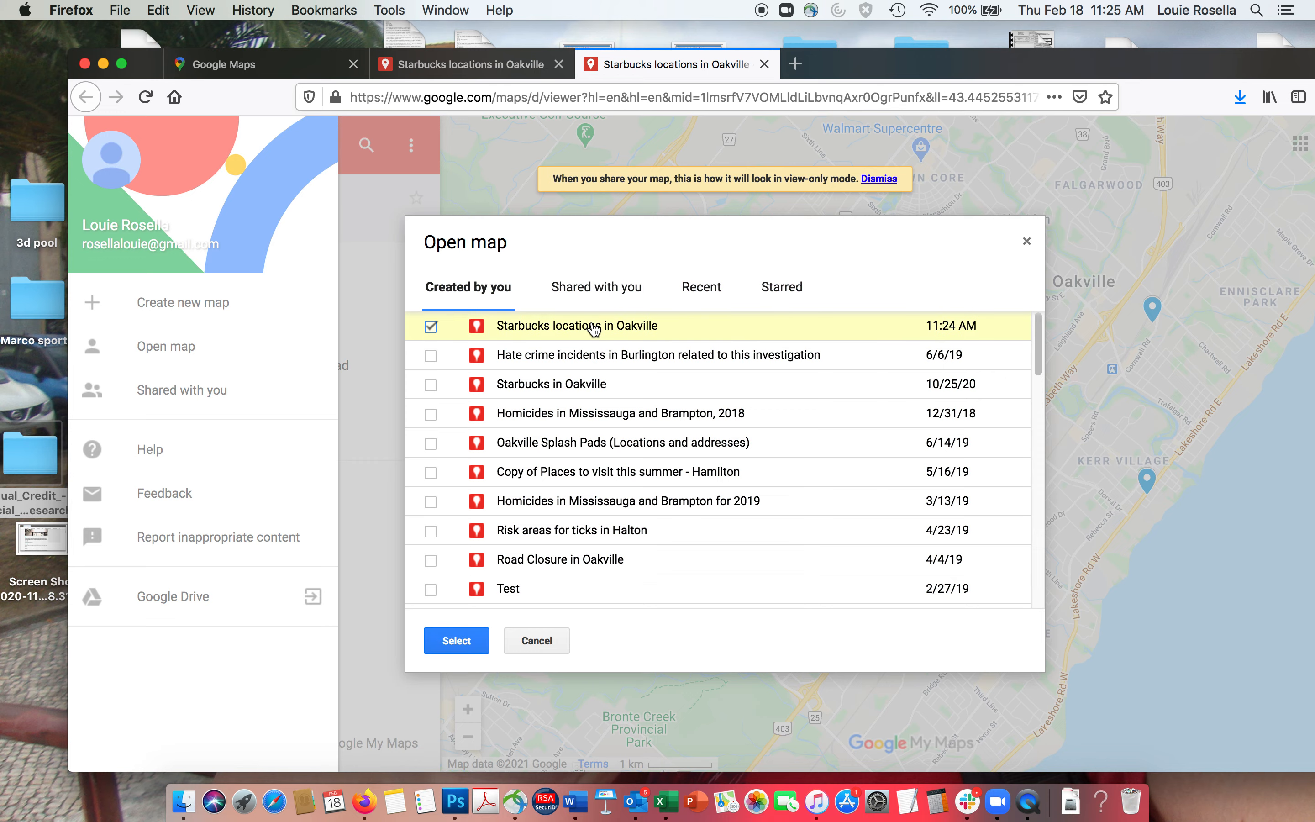
pyautogui.click(456, 640)
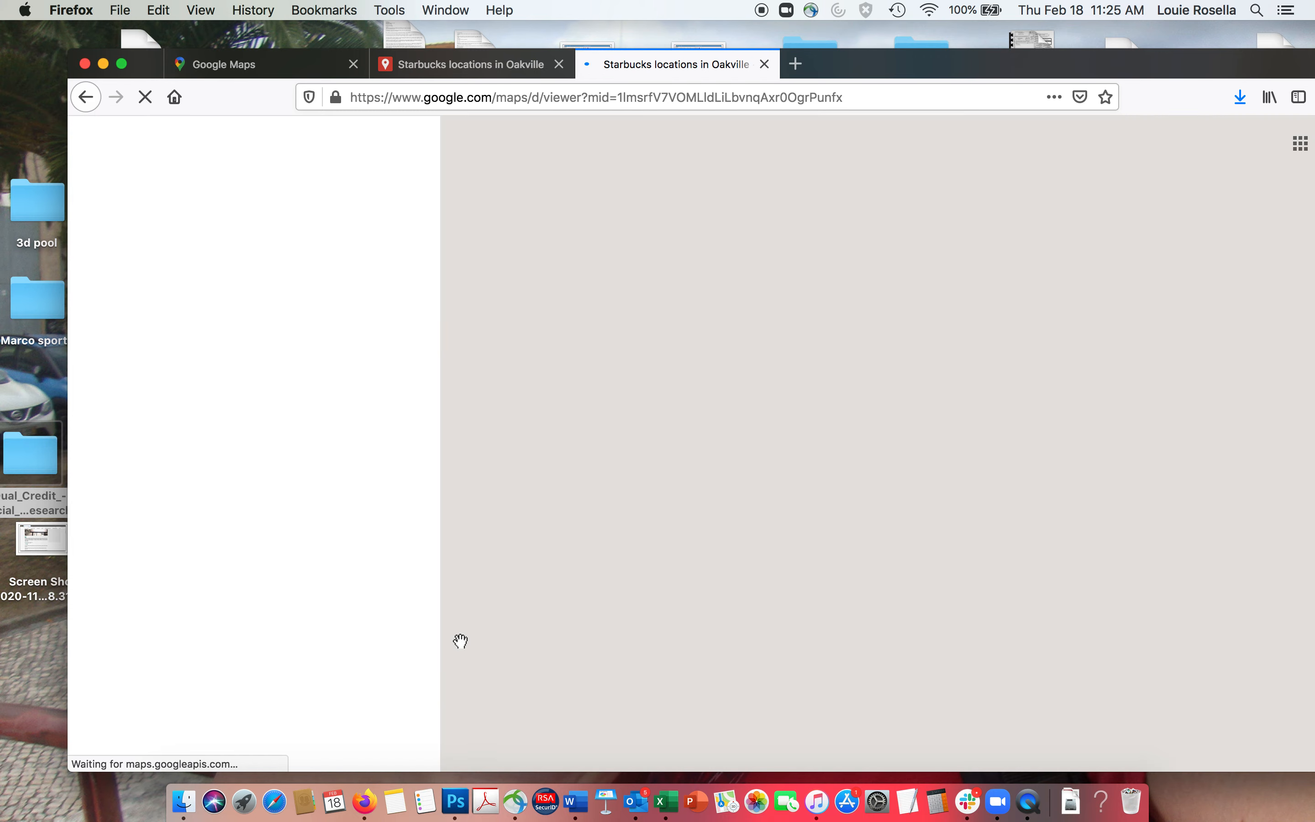
# - Copy the map's web address and load it in a new Firefox window
pyautogui.click(537, 100)
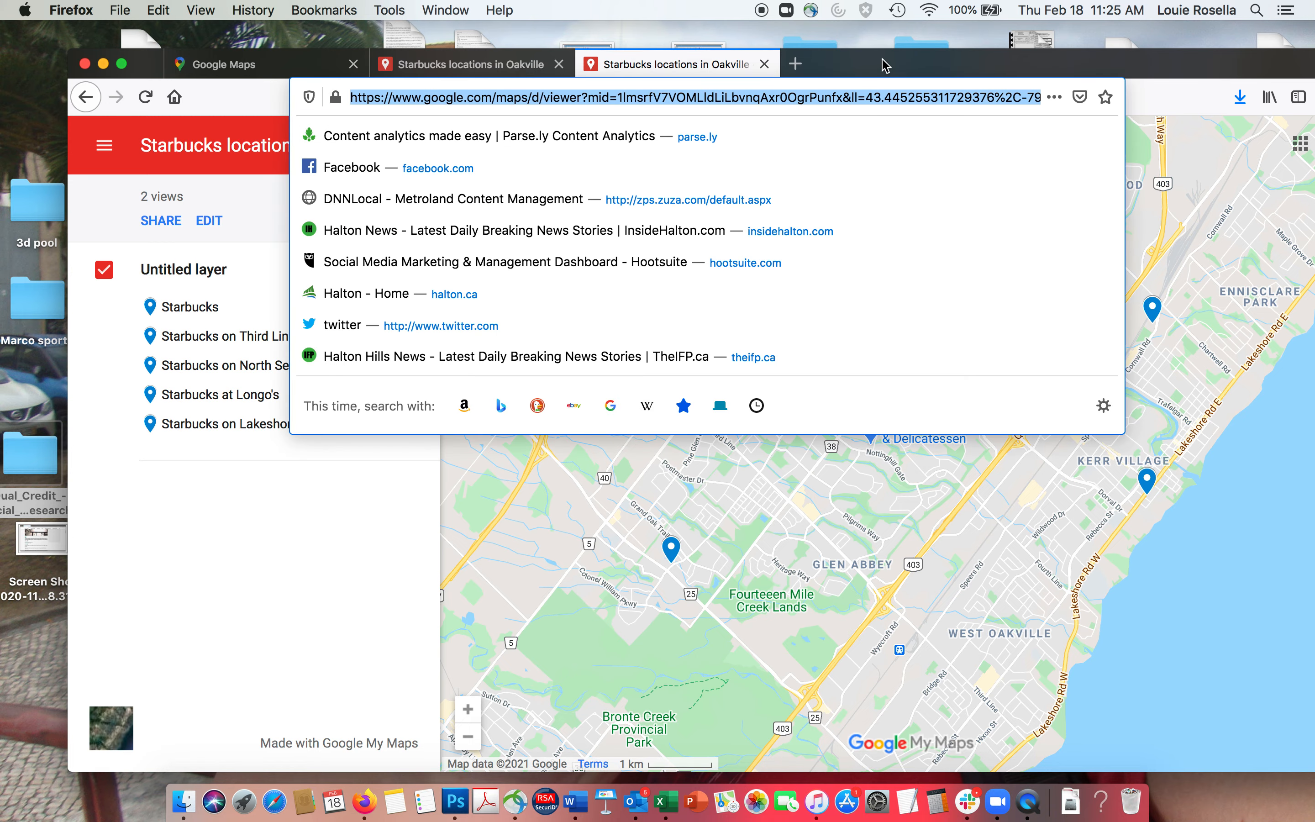
pyautogui.moveTo(884, 61); pyautogui.dragTo(811, 102)
pyautogui.press('super+n')
pyautogui.click(405, 74)
pyautogui.press('Return')
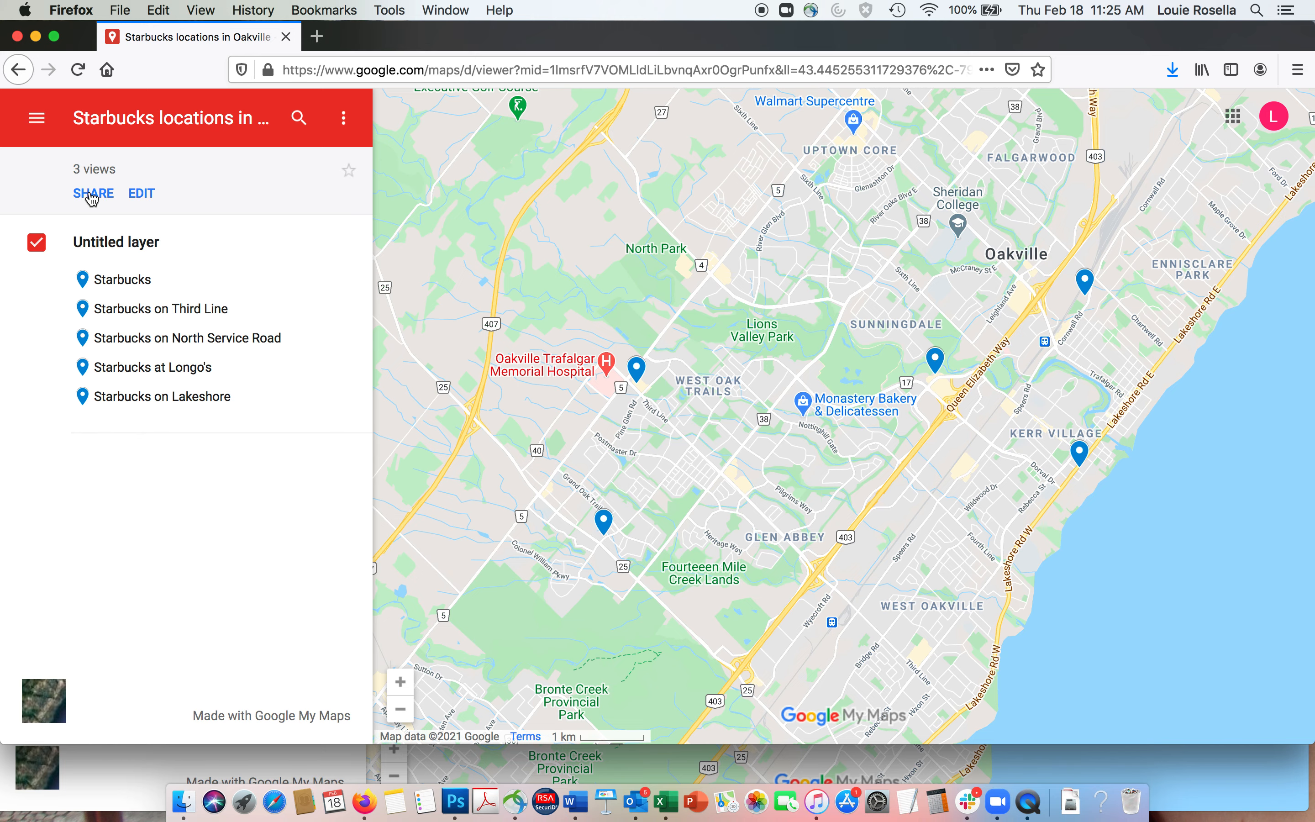
pyautogui.click(639, 375)
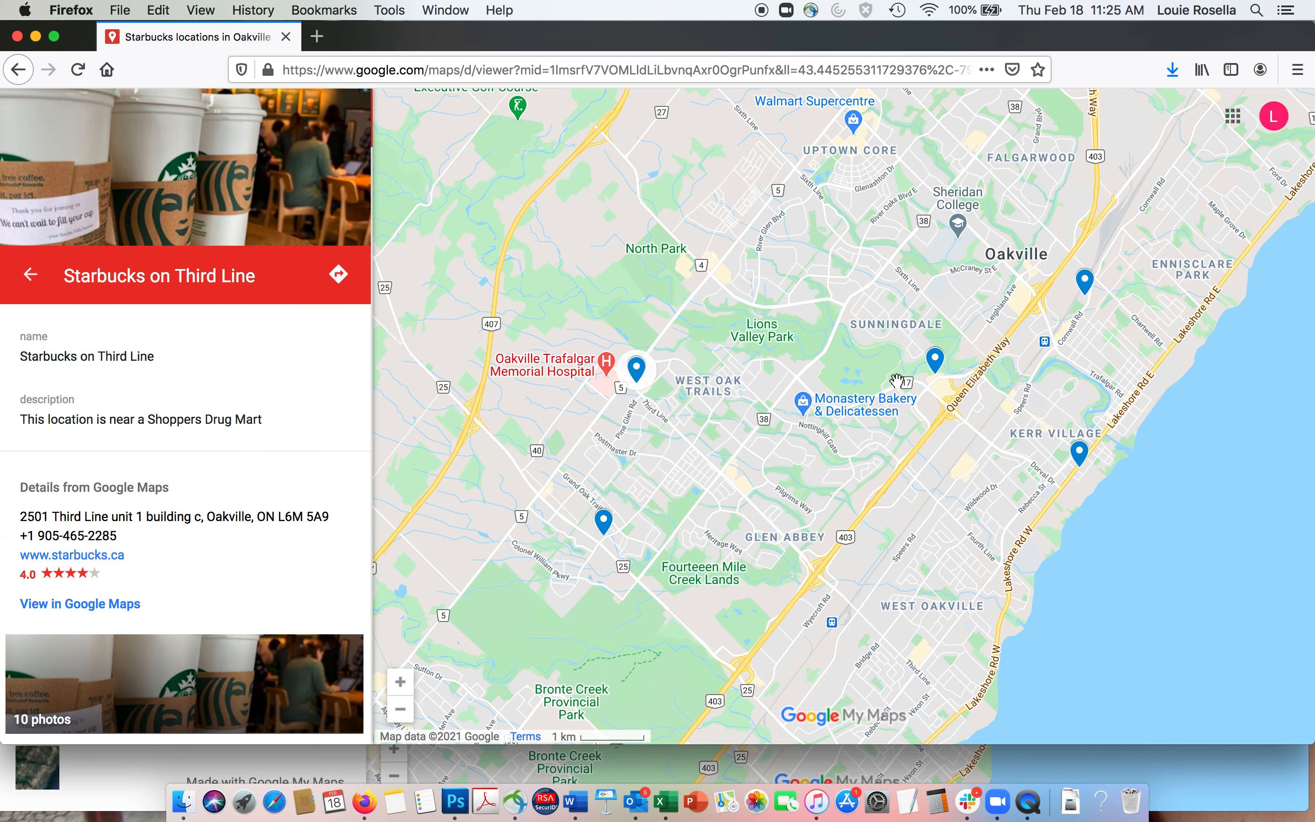
pyautogui.click(942, 372)
pyautogui.click(1085, 286)
pyautogui.click(1079, 469)
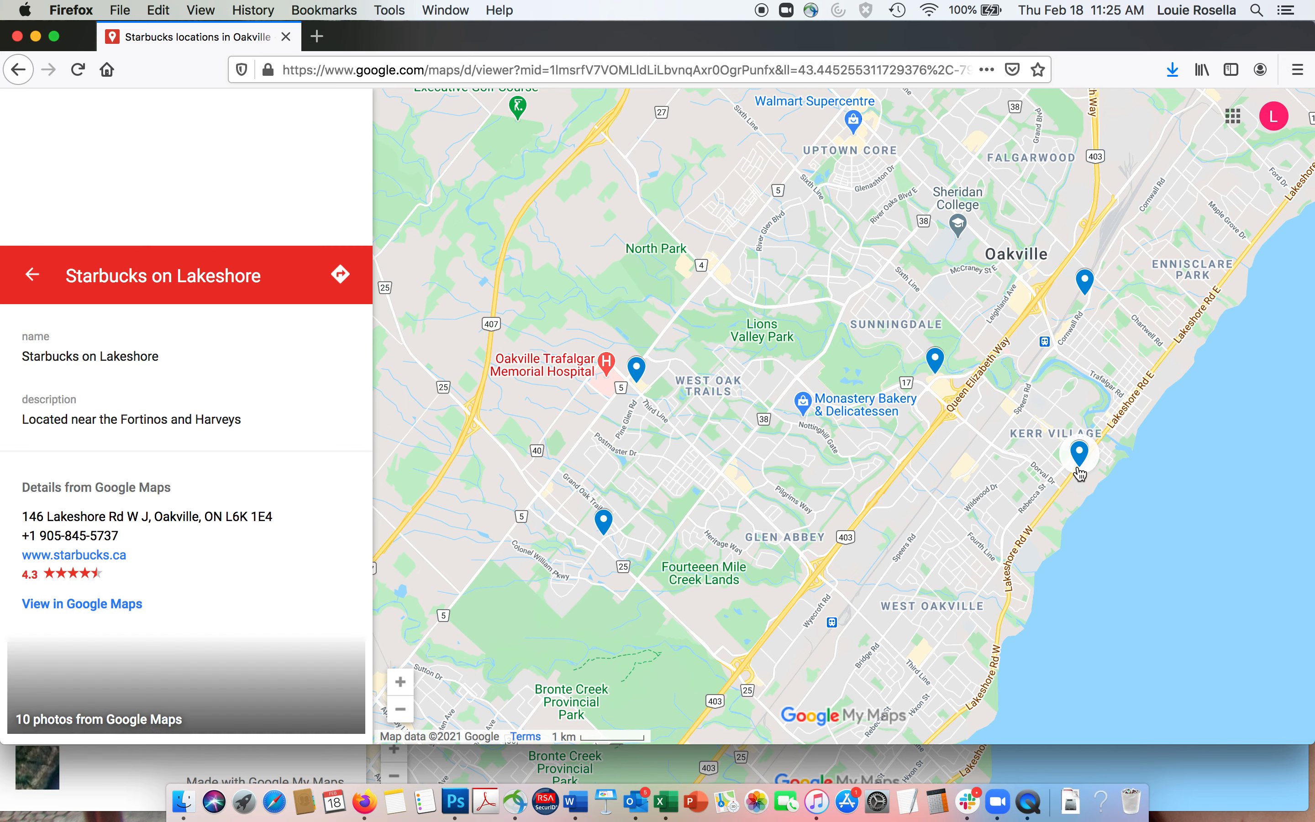
pyautogui.click(604, 520)
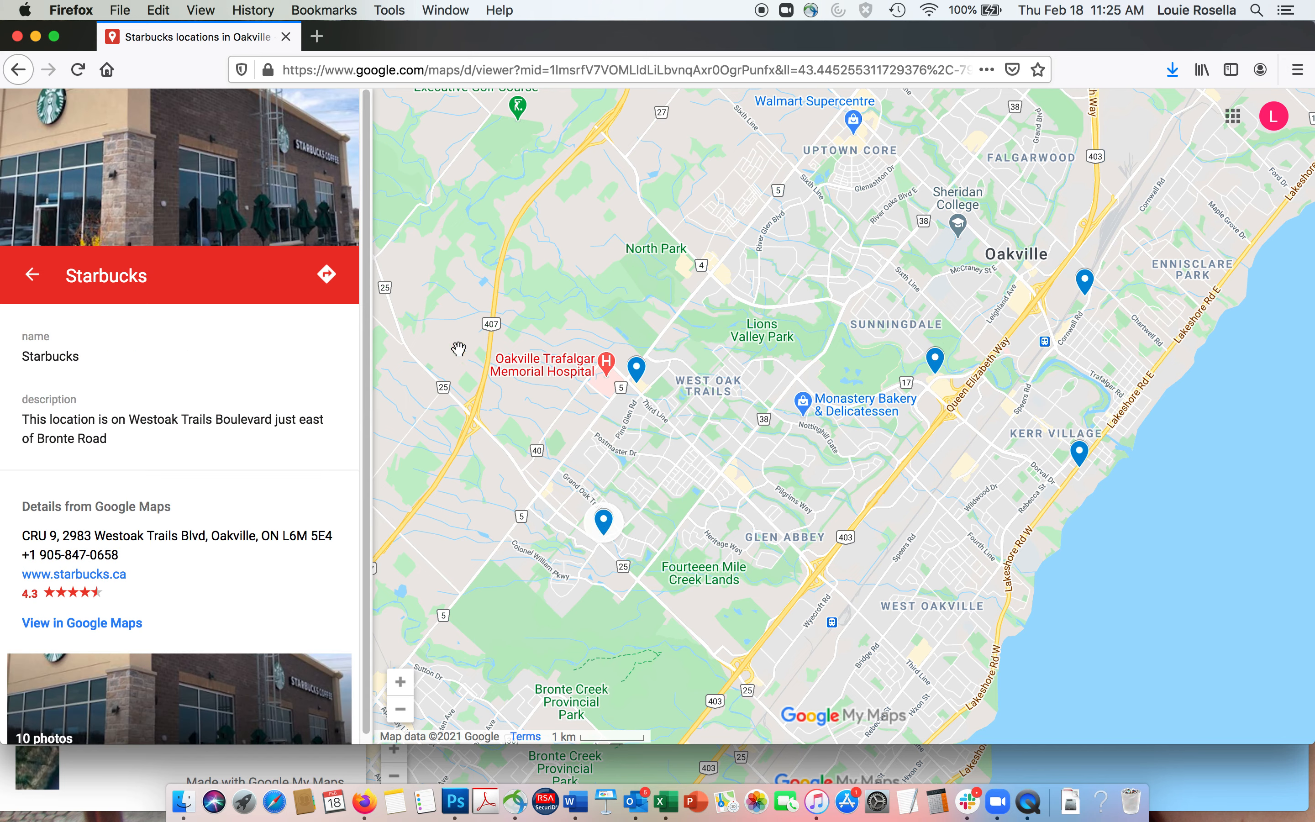
pyautogui.click(31, 277)
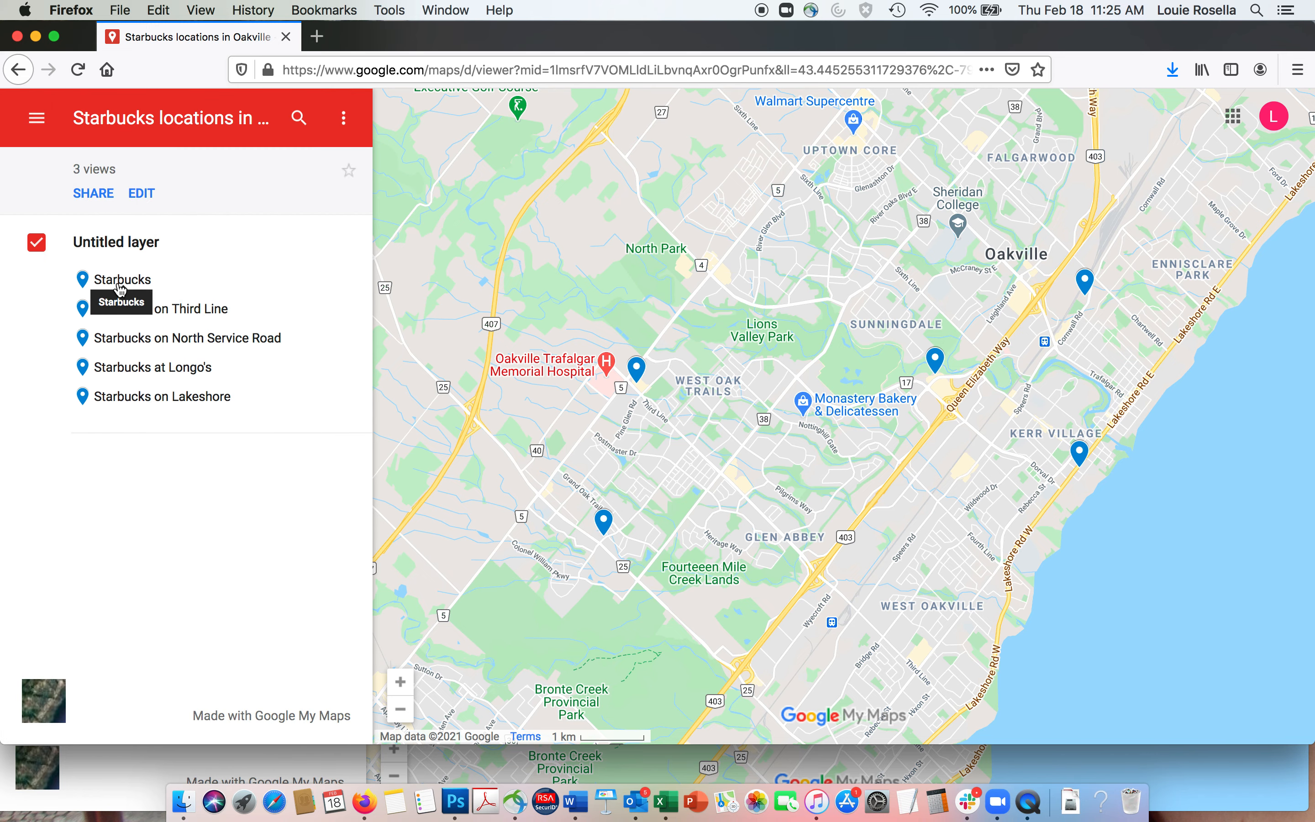
pyautogui.click(118, 279)
pyautogui.click(33, 277)
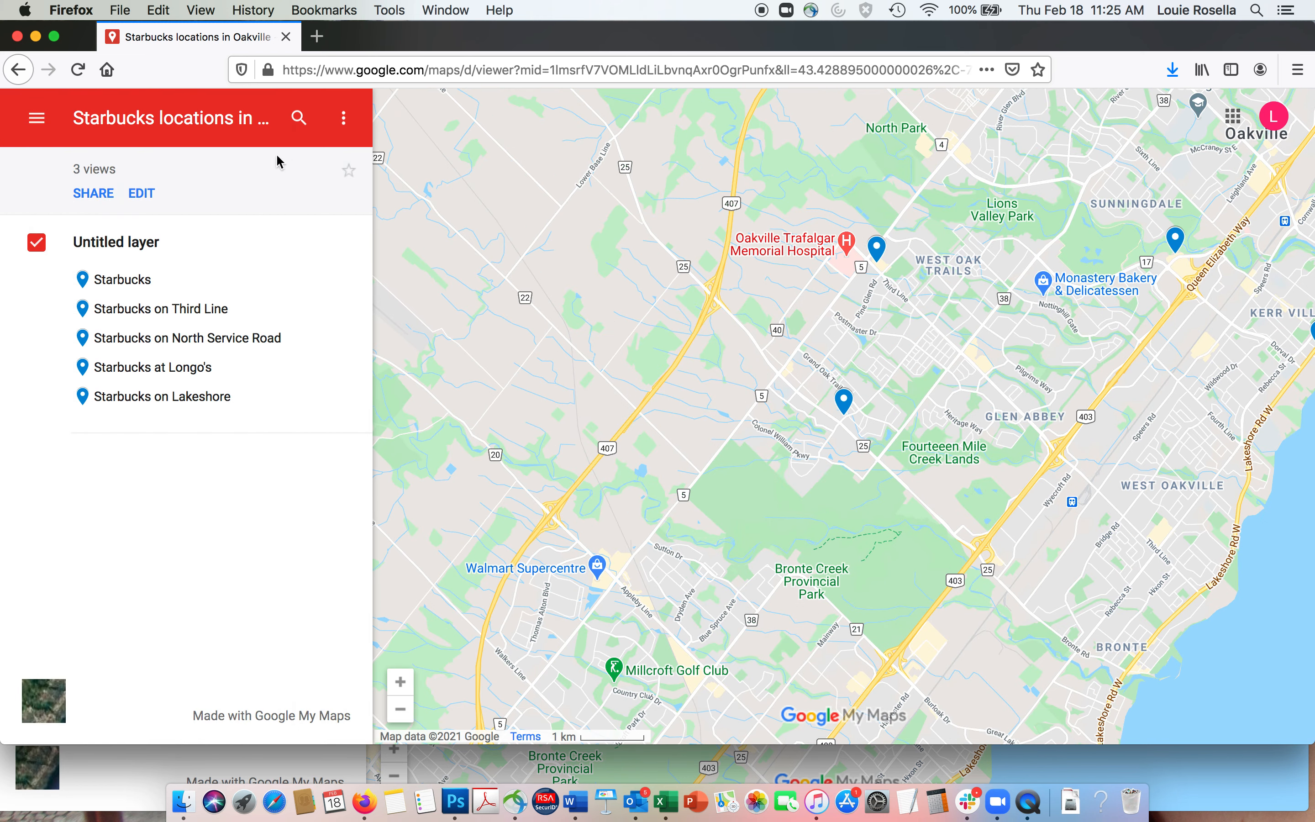
pyautogui.click(35, 119)
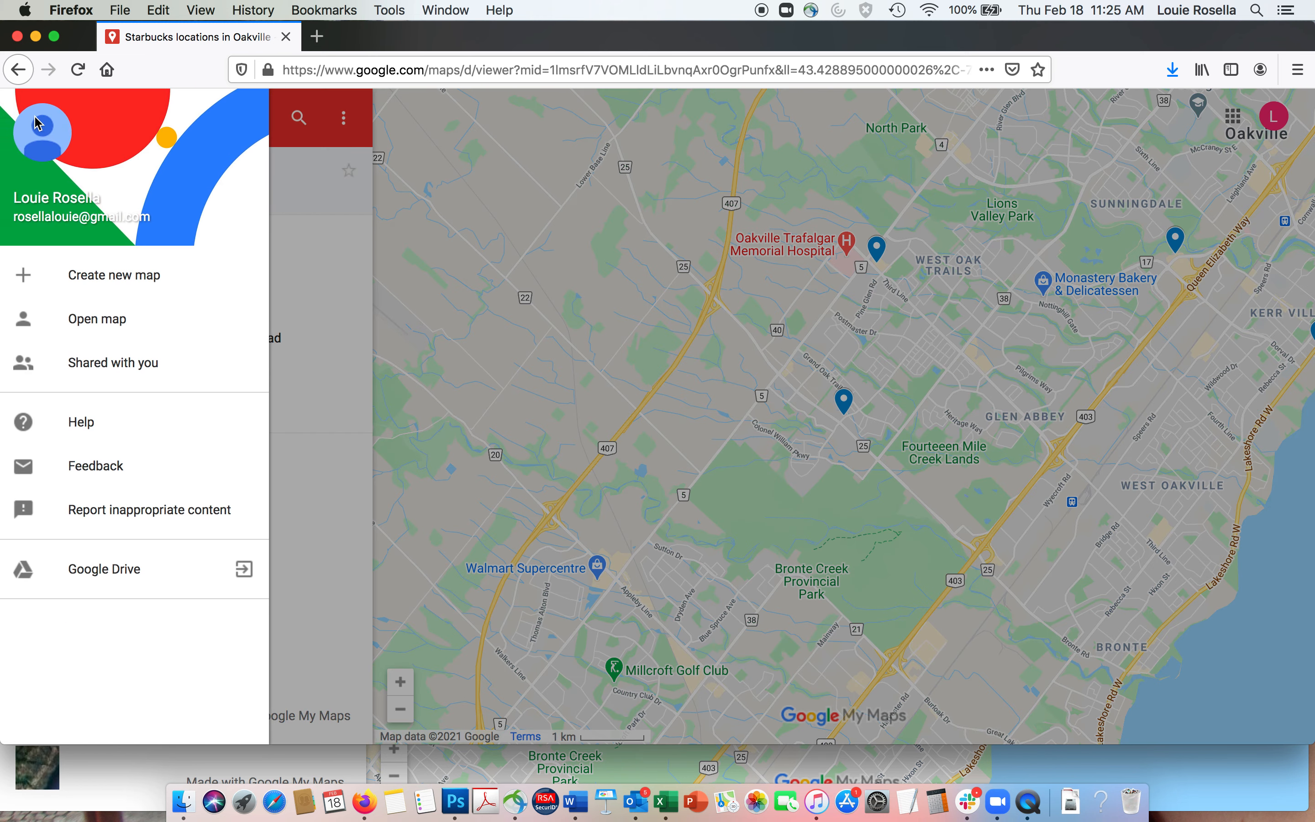
pyautogui.click(106, 322)
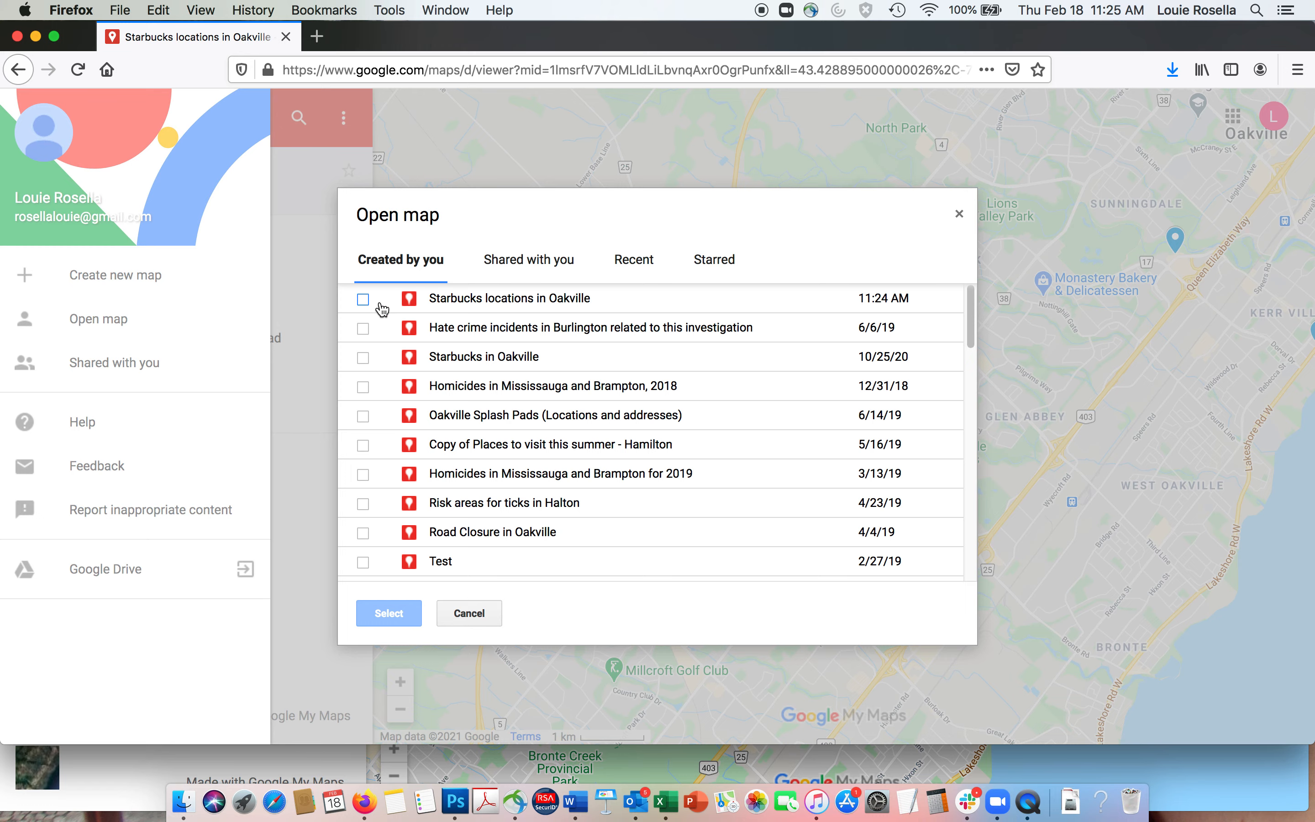
pyautogui.click(363, 300)
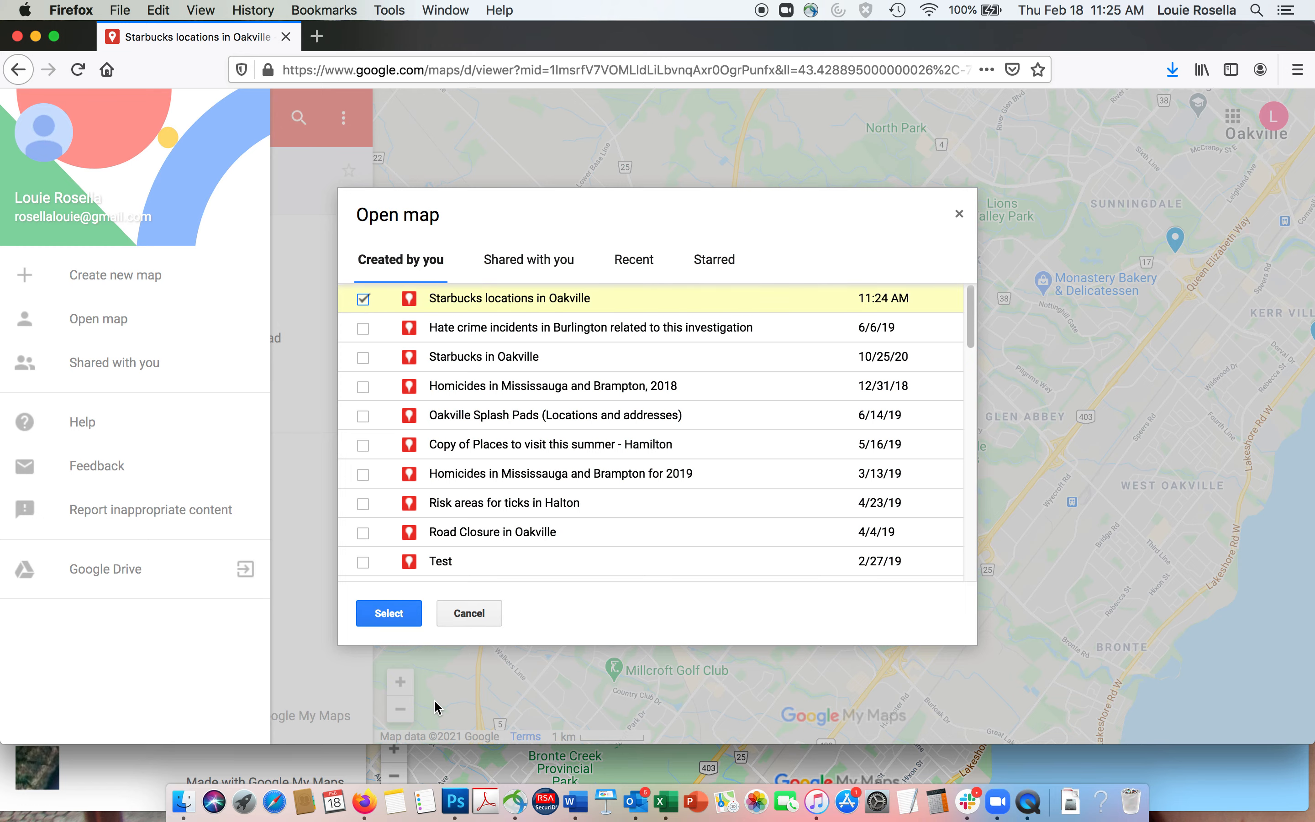
pyautogui.click(385, 614)
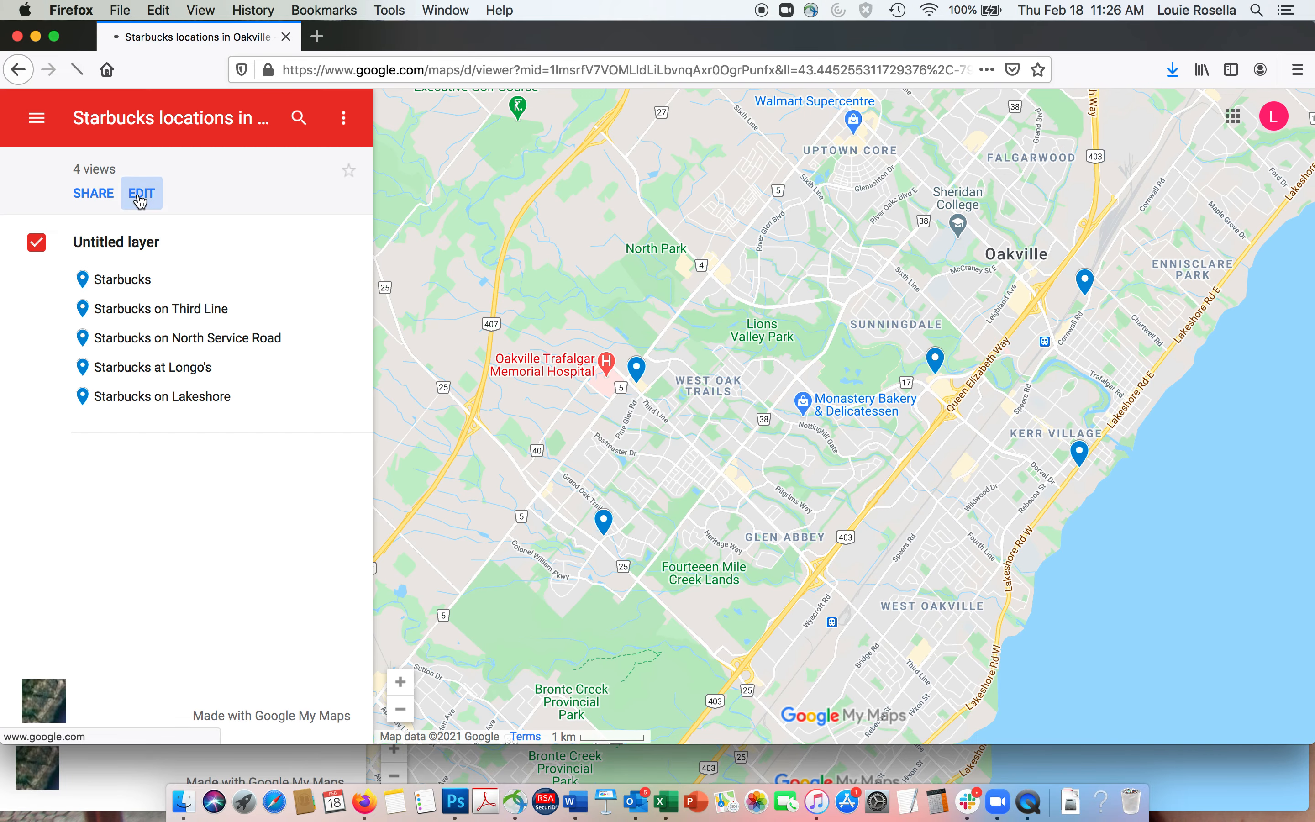
# - Switch the map to editing and open the North Service Road pin's image picker
pyautogui.click(140, 195)
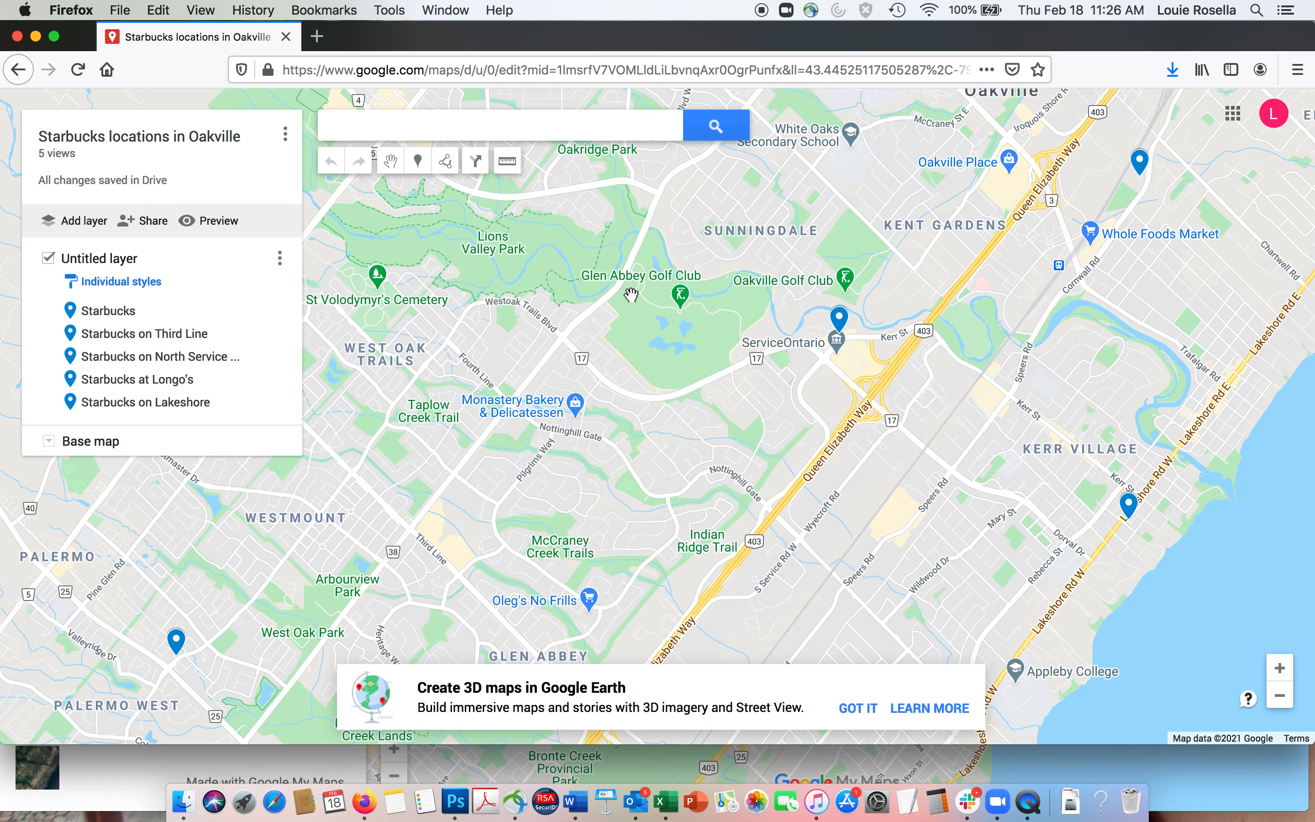
pyautogui.click(837, 329)
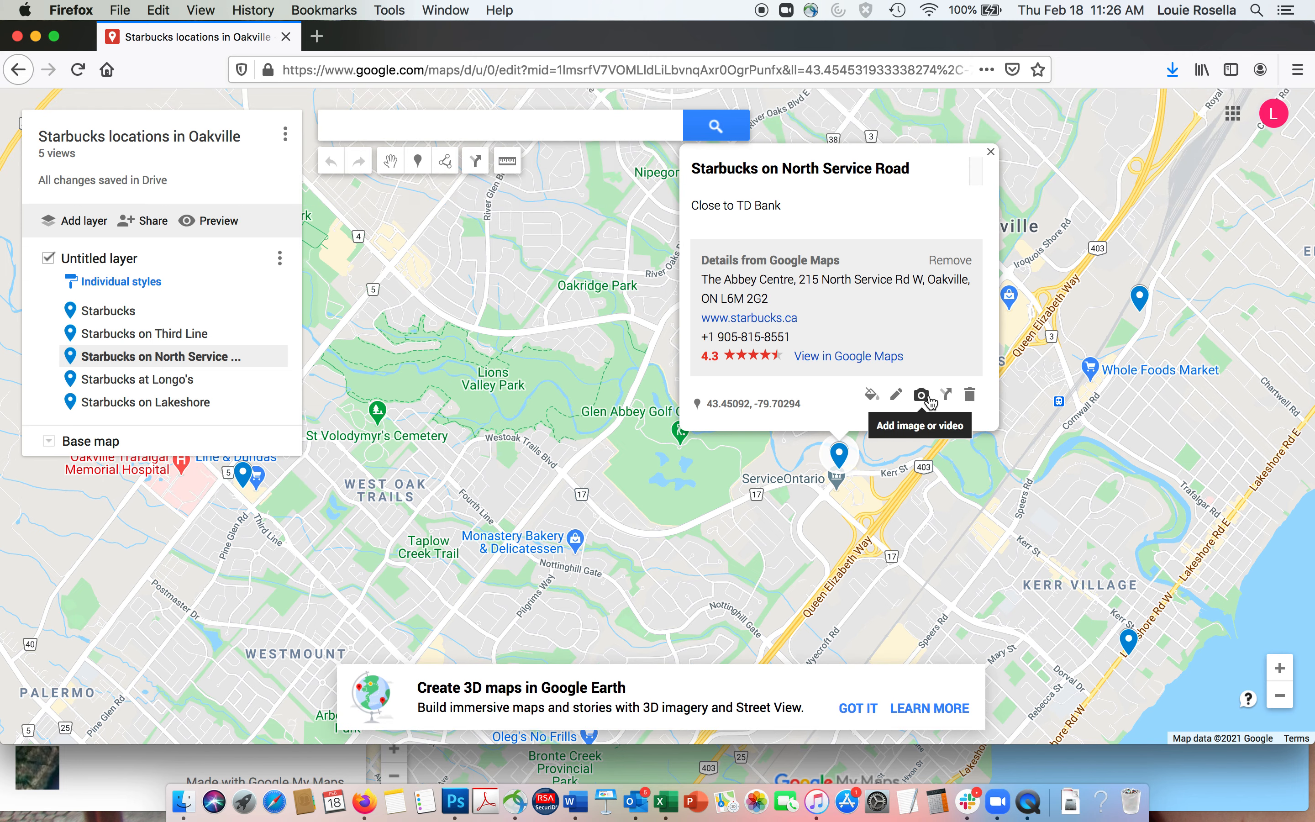
pyautogui.click(921, 396)
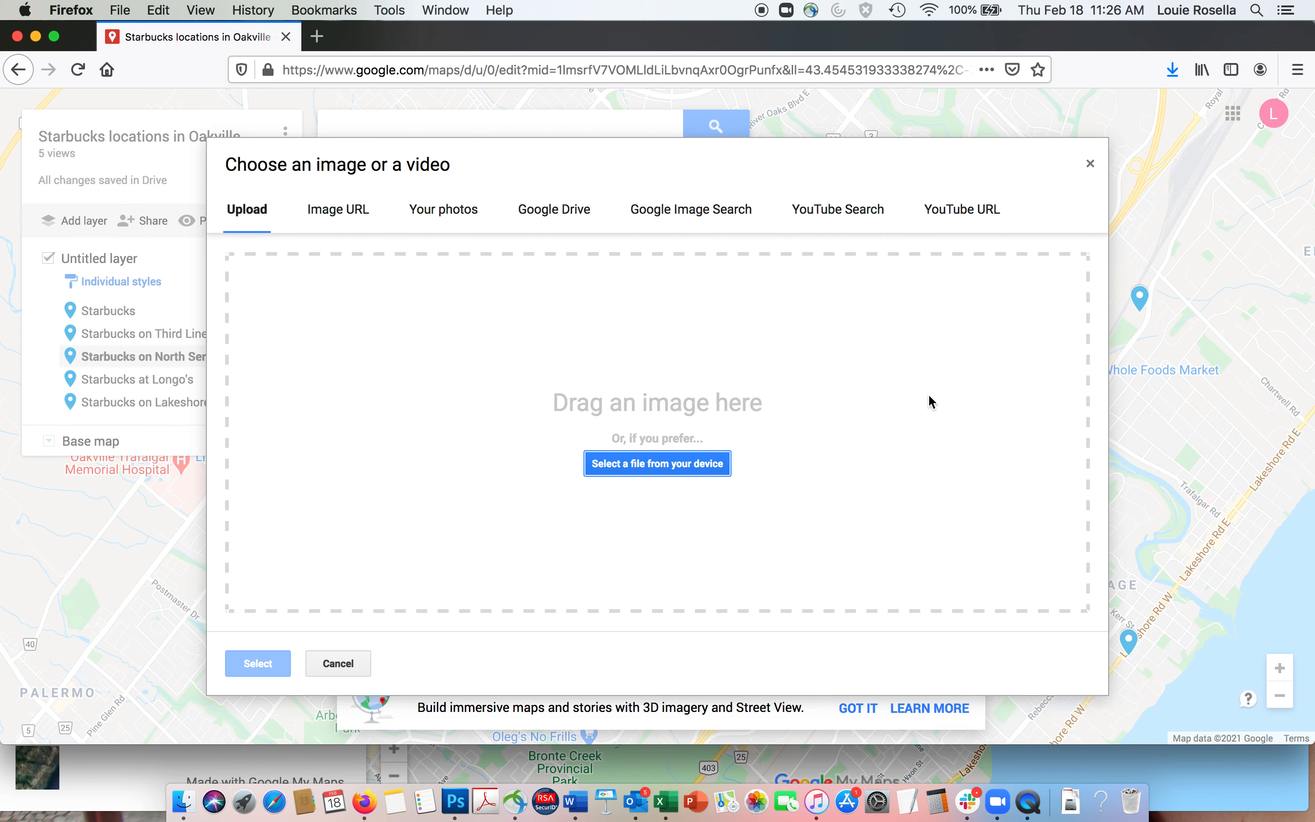
# - Browse the media sources, search YouTube for 'starbucks in oakville', then close without adding
pyautogui.click(331, 216)
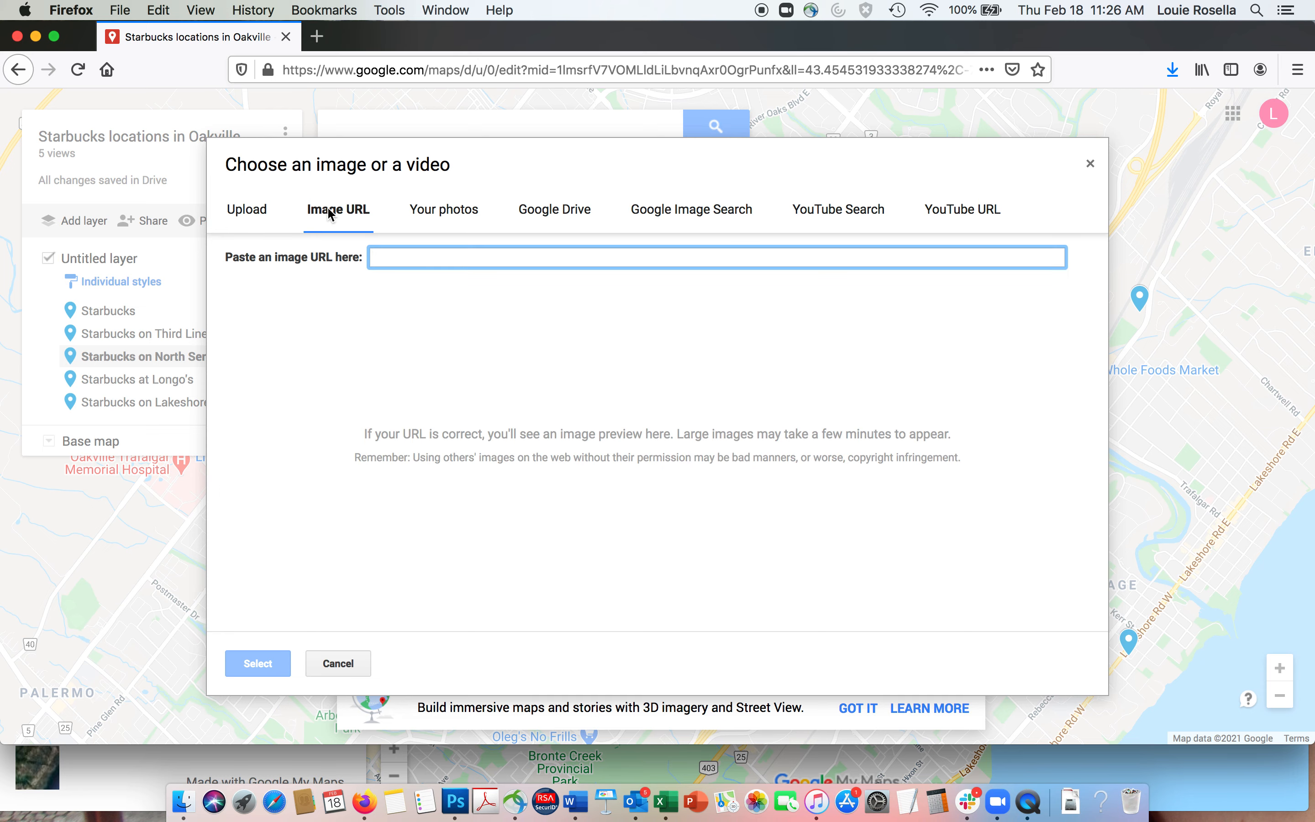
pyautogui.click(454, 213)
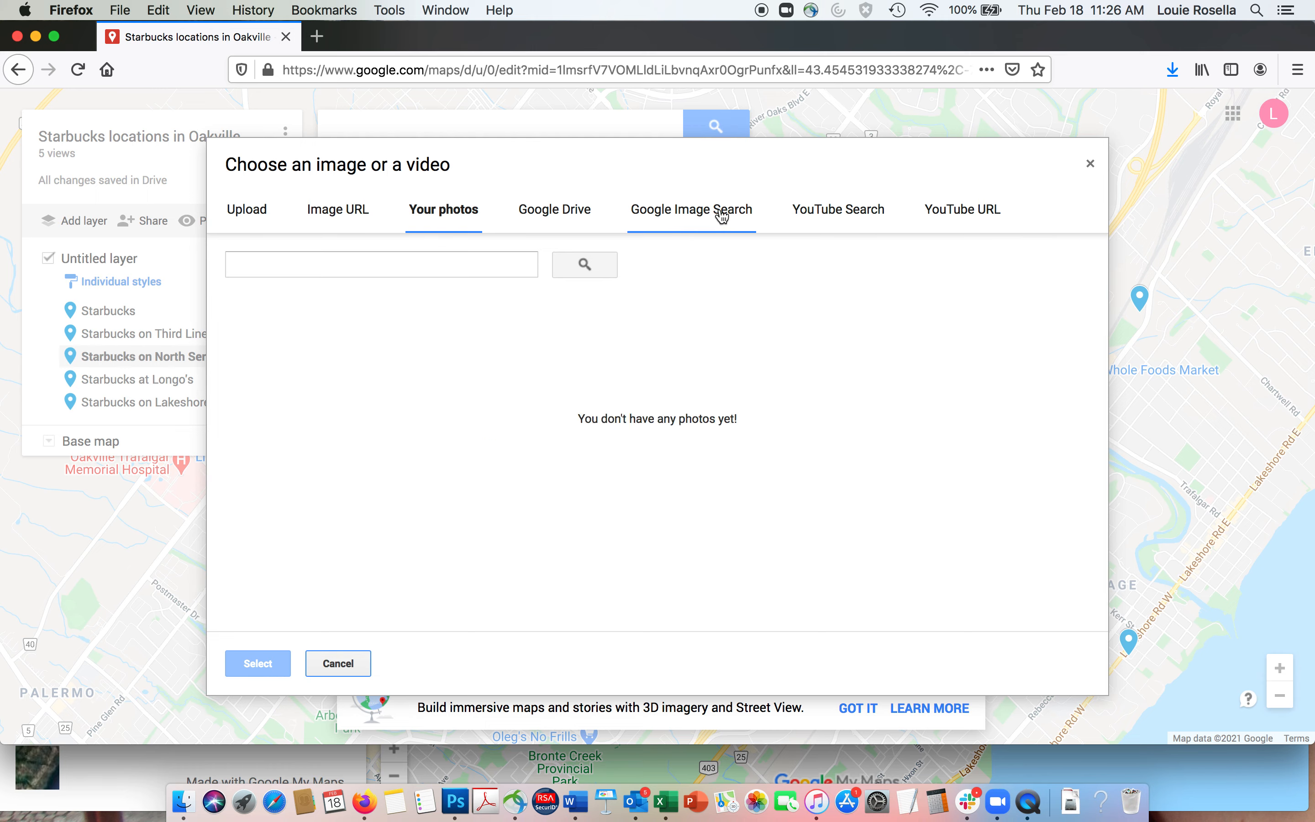
pyautogui.click(859, 208)
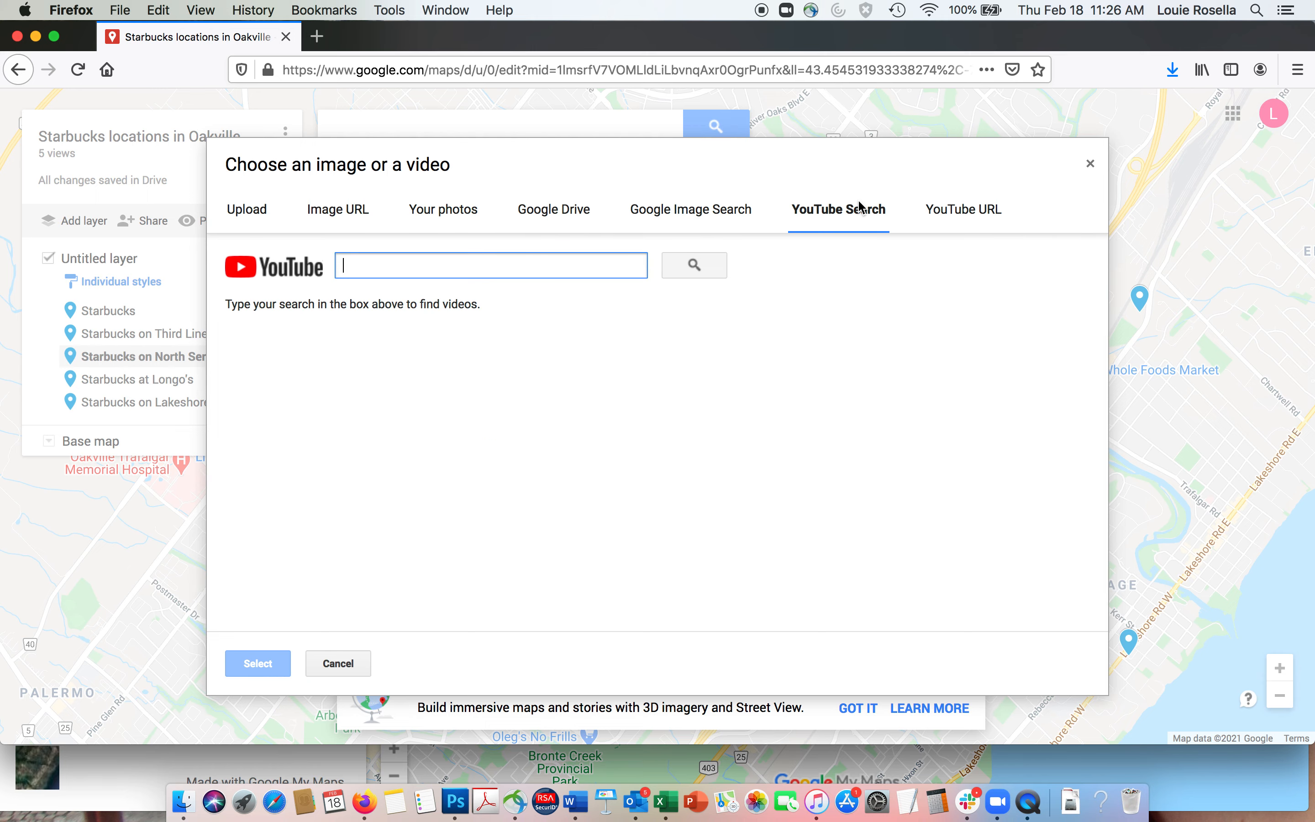
pyautogui.write('starbucks locat')
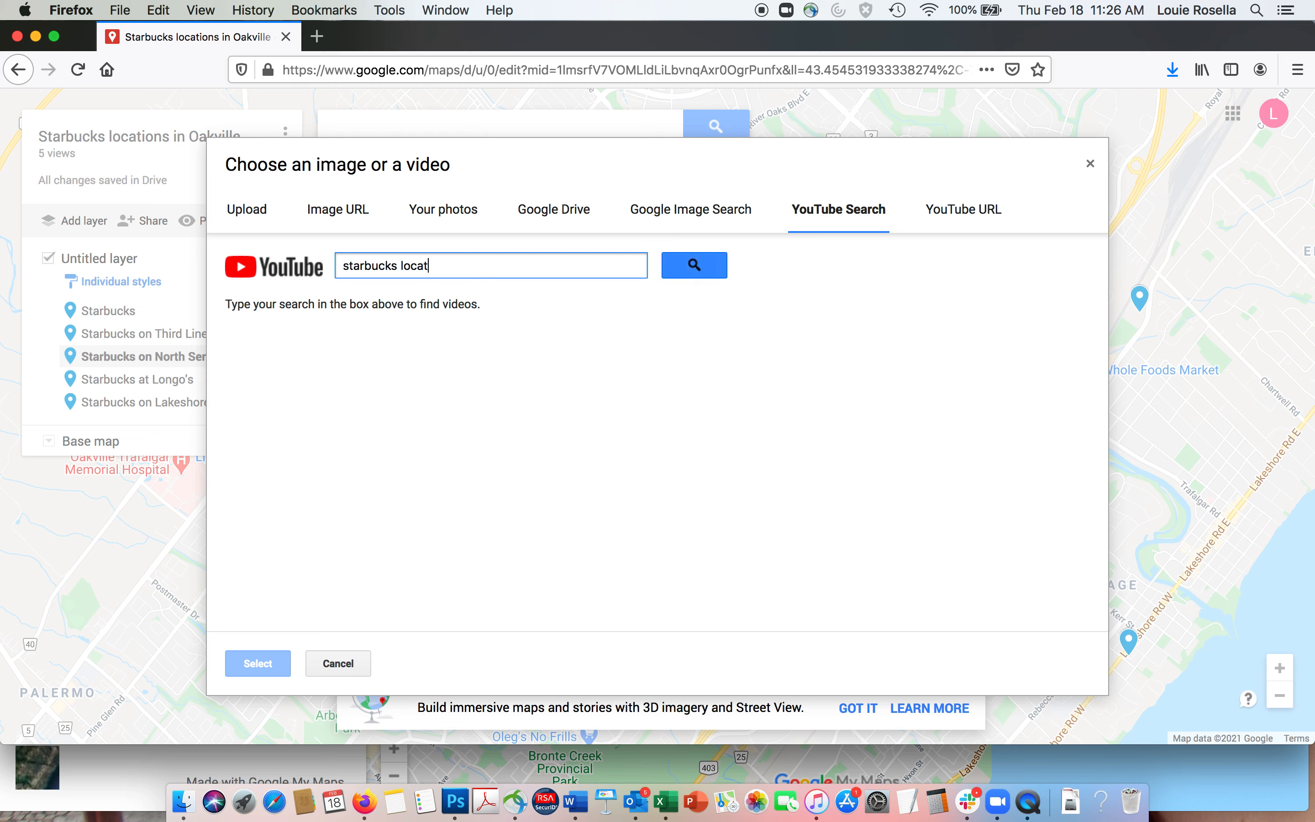
pyautogui.press('BackSpace')
pyautogui.press('BackSpace')
pyautogui.press('BackSpace')
pyautogui.write('in oak')
pyautogui.click(723, 264)
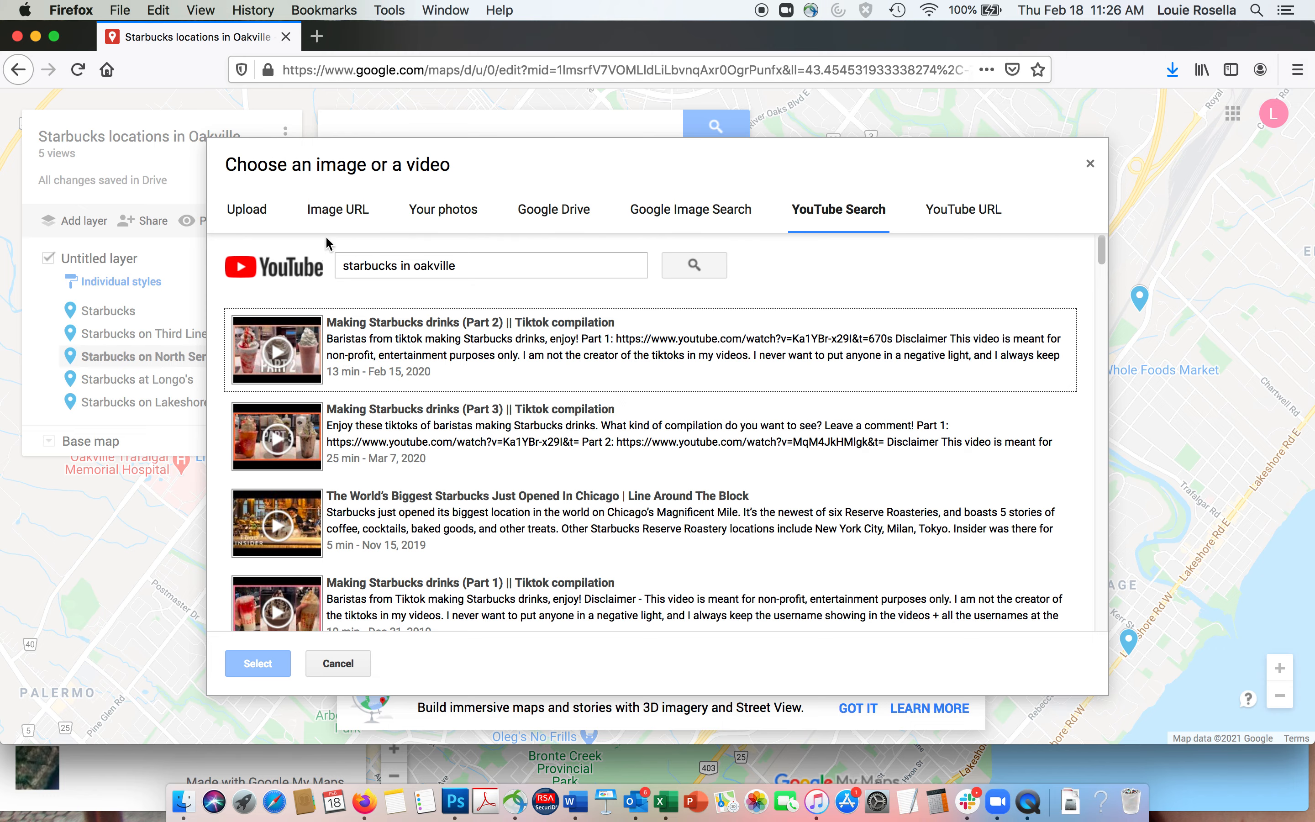
pyautogui.click(1090, 163)
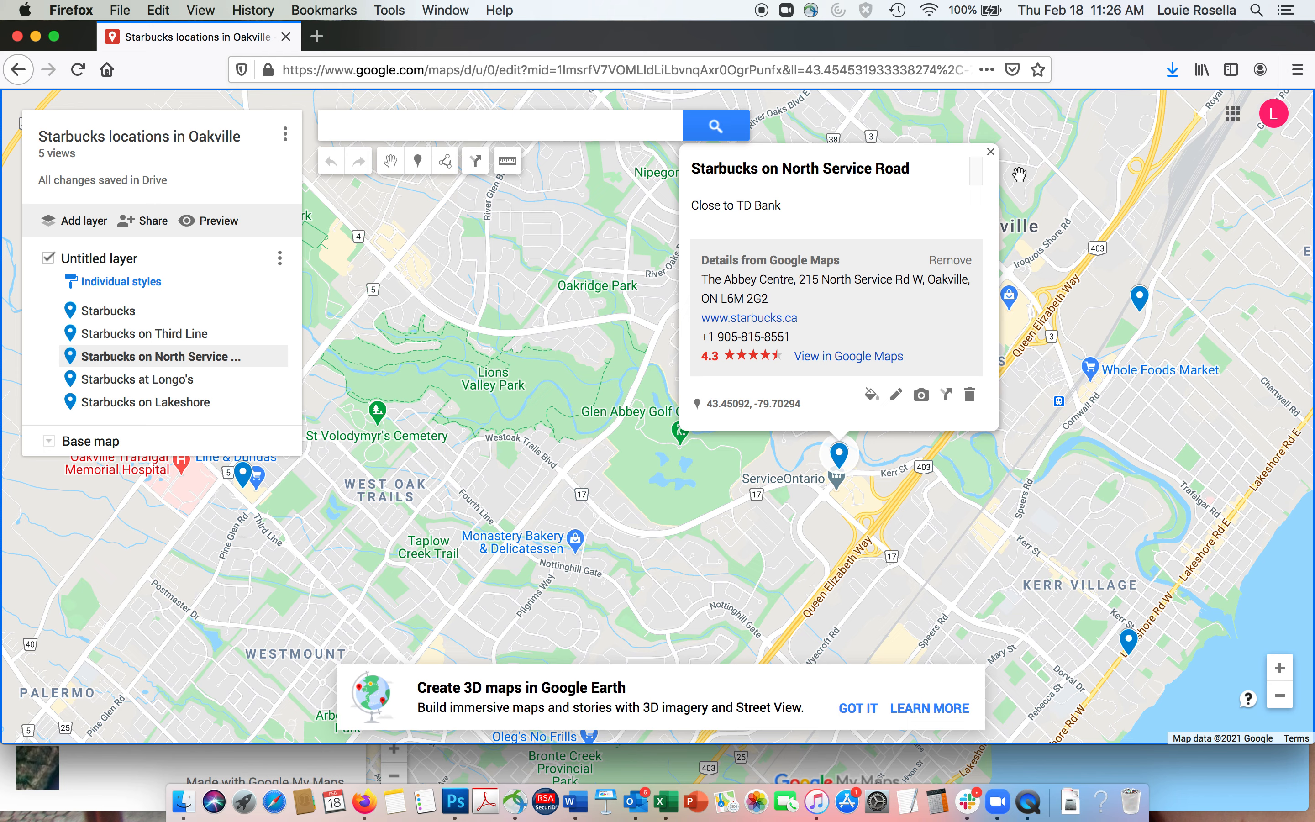